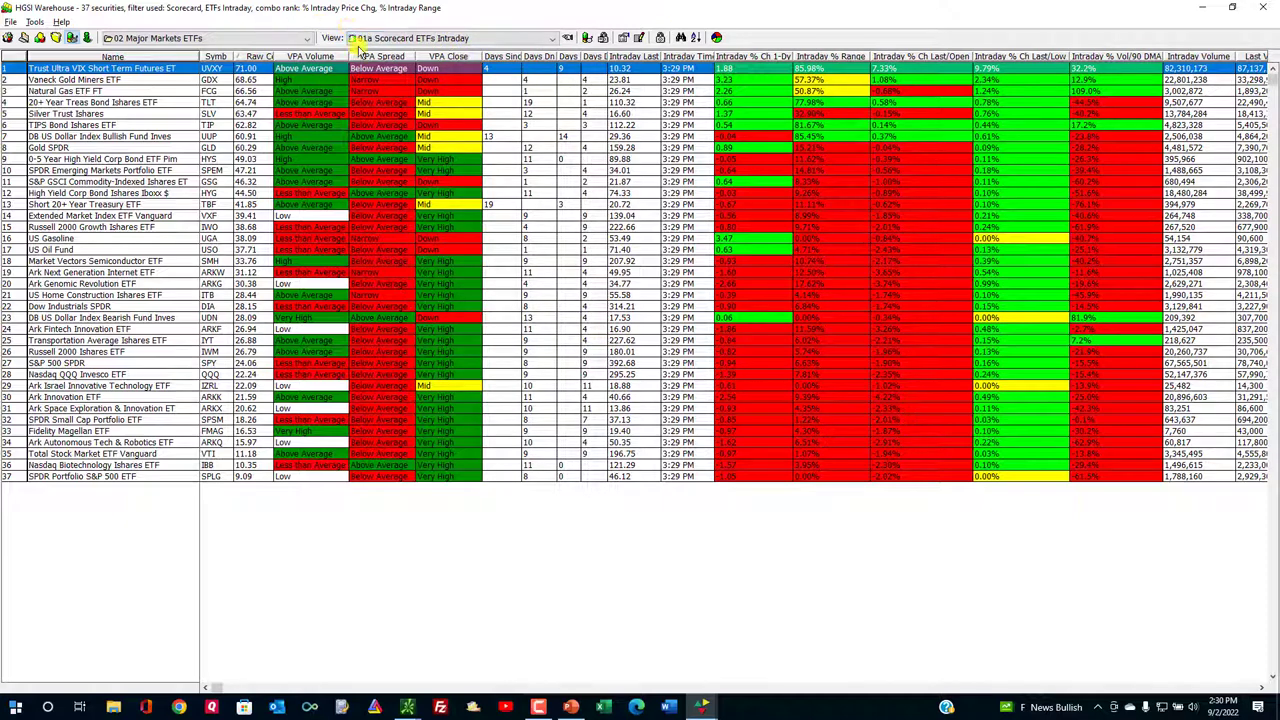
Step: Switch the Warehouse to the 01a Scorecard ETFs Intraday view from Quick Pick Warehouse Views
click(567, 37)
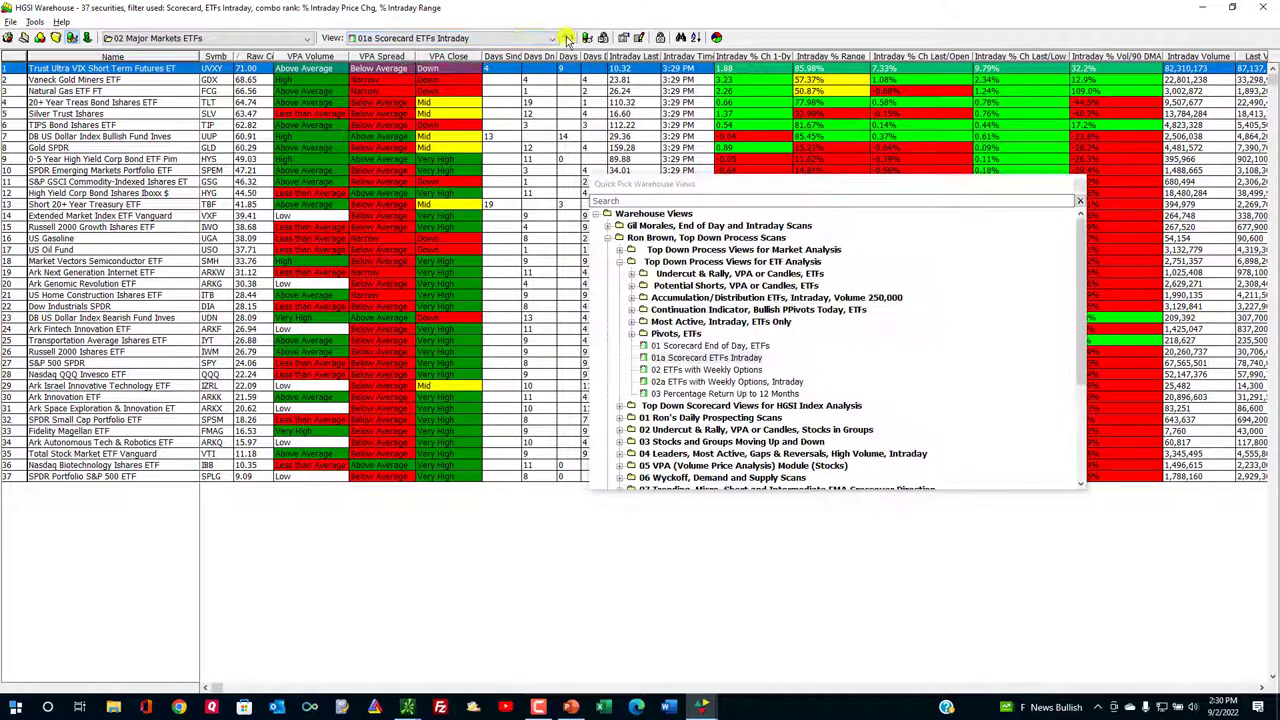
click(700, 357)
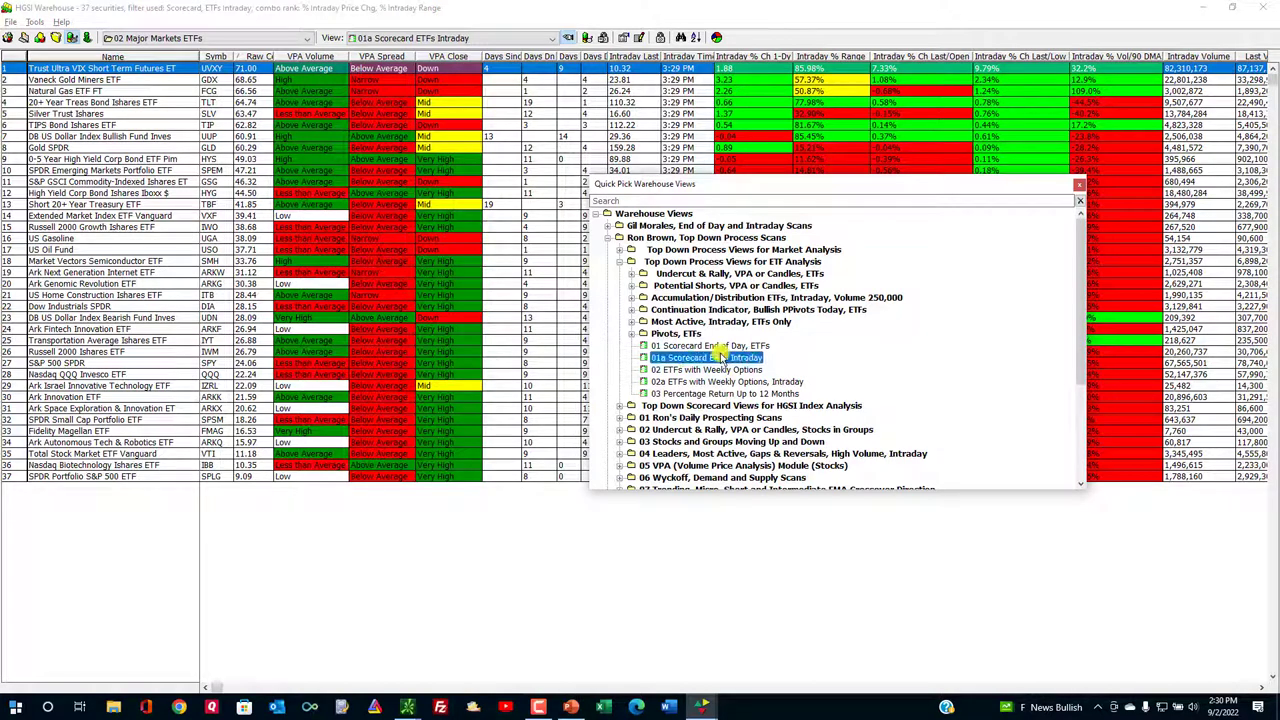
click(632, 262)
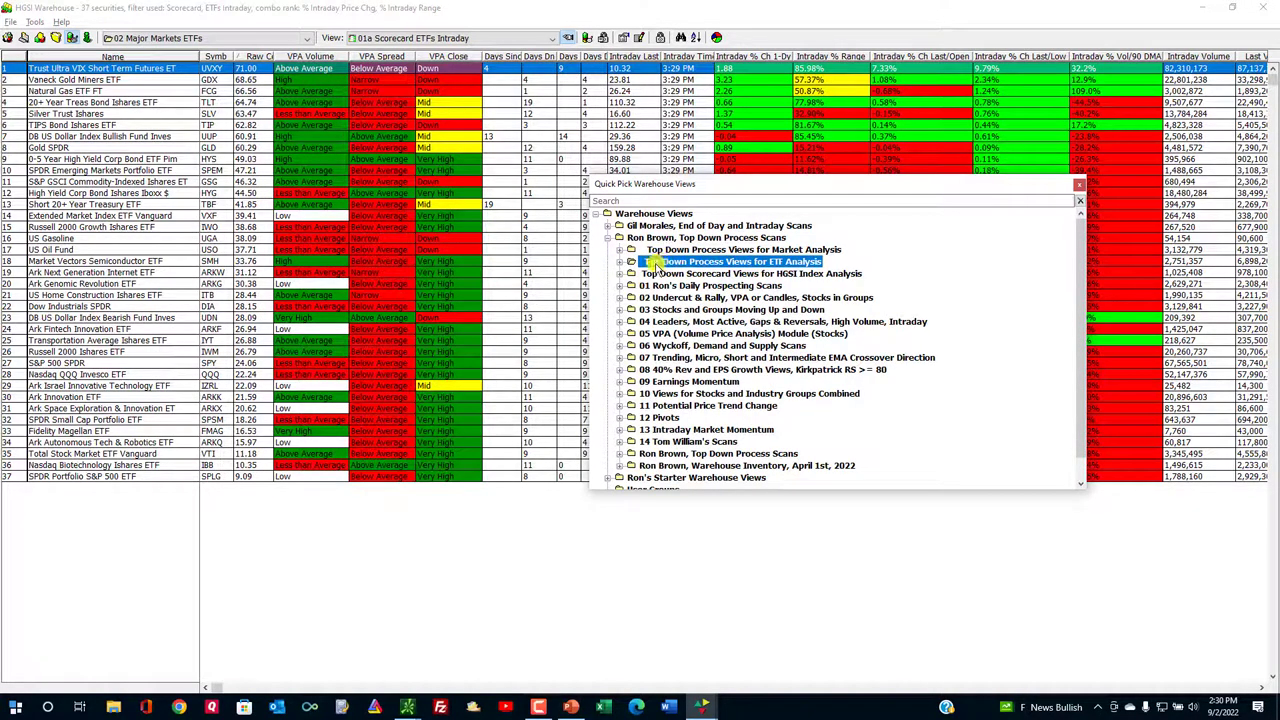
click(630, 262)
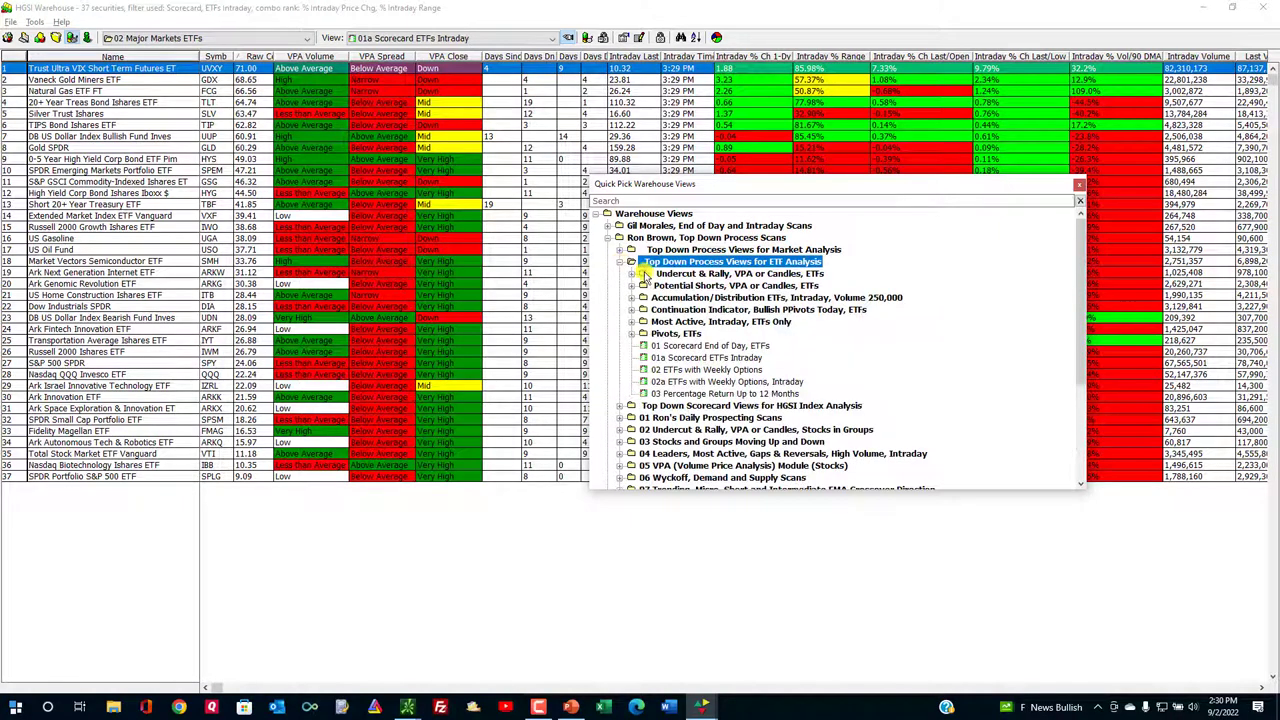
click(692, 358)
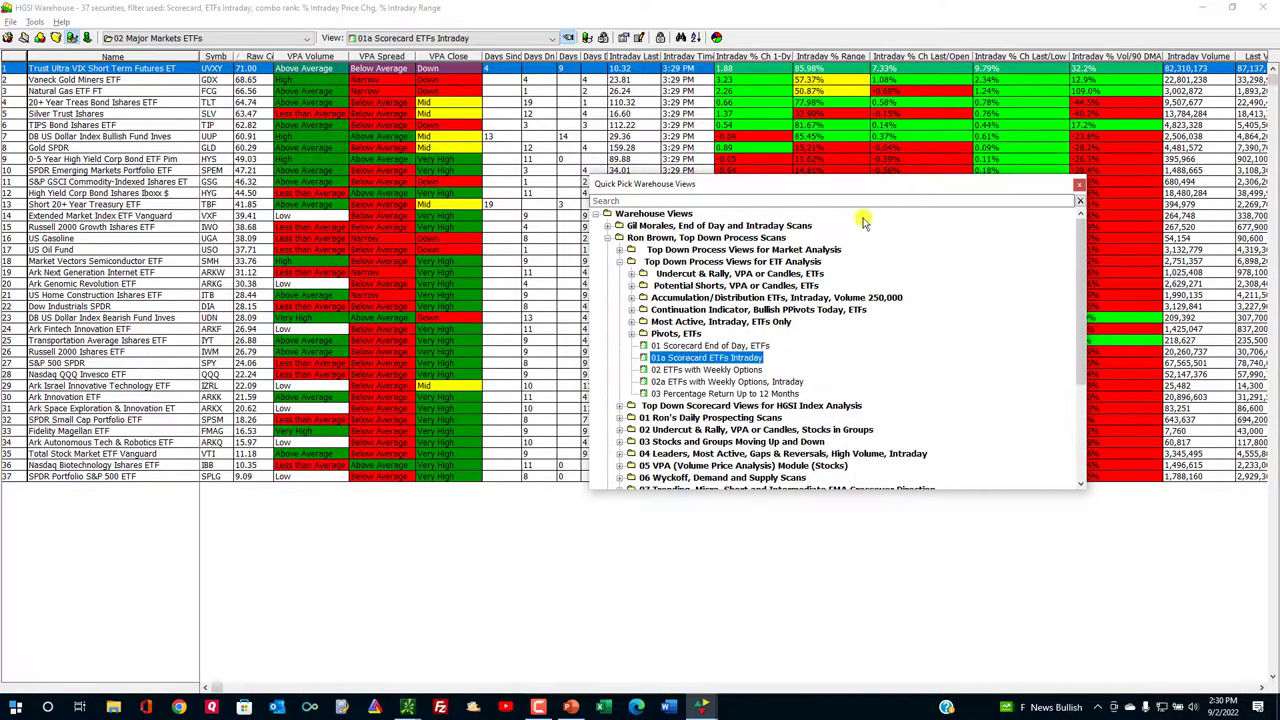
click(1077, 185)
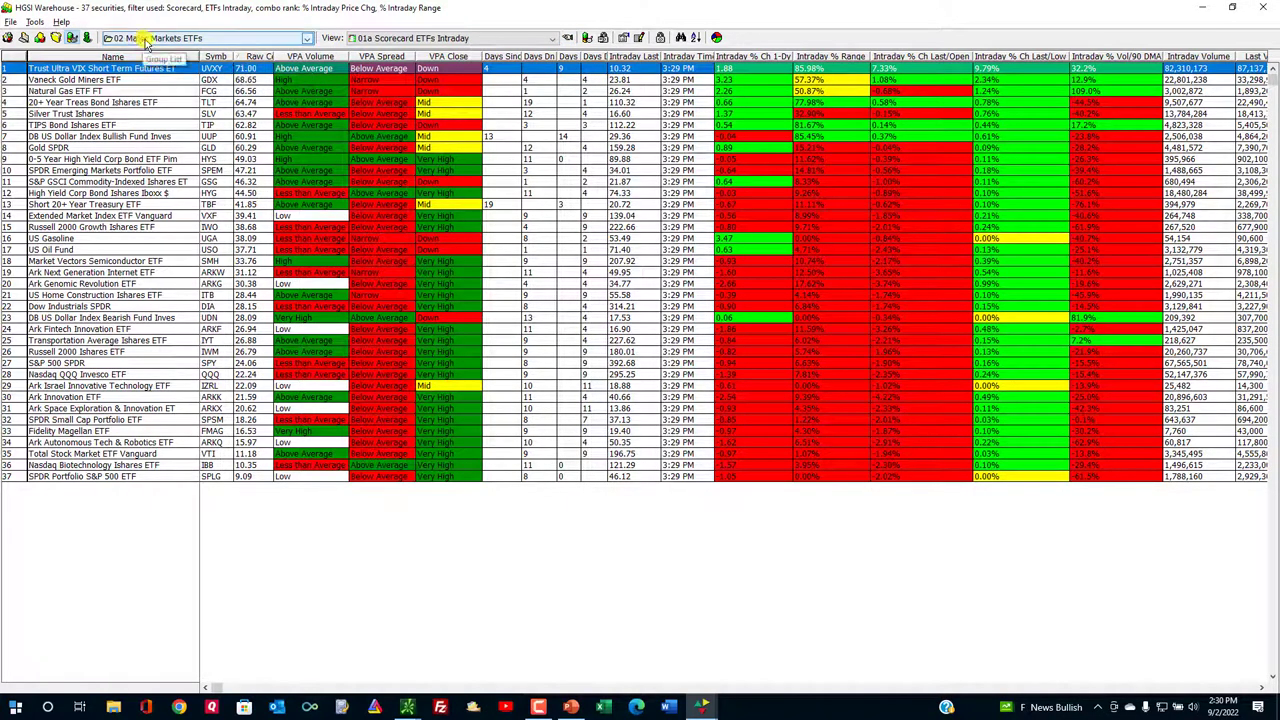
Step: In HGSI Designer, choose the 02 Major Markets ETFs group under Market Analysis User Groups
click(8, 37)
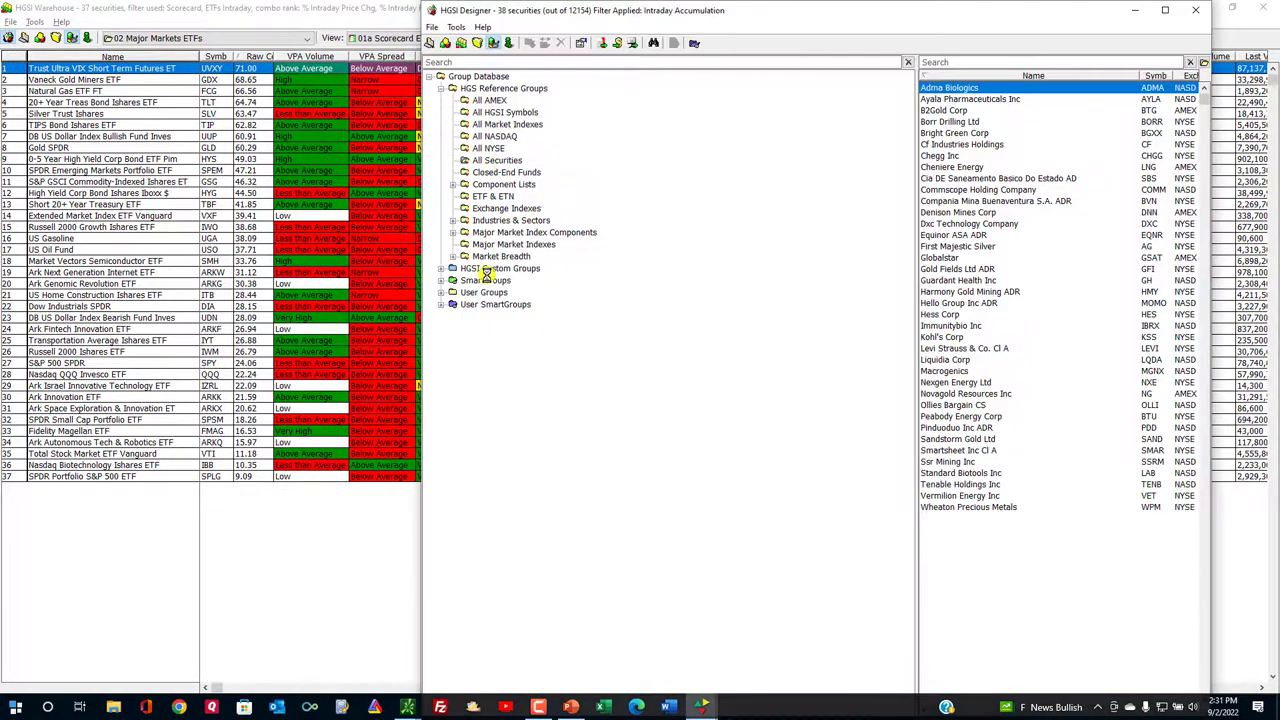
scroll(476, 314, up, 6)
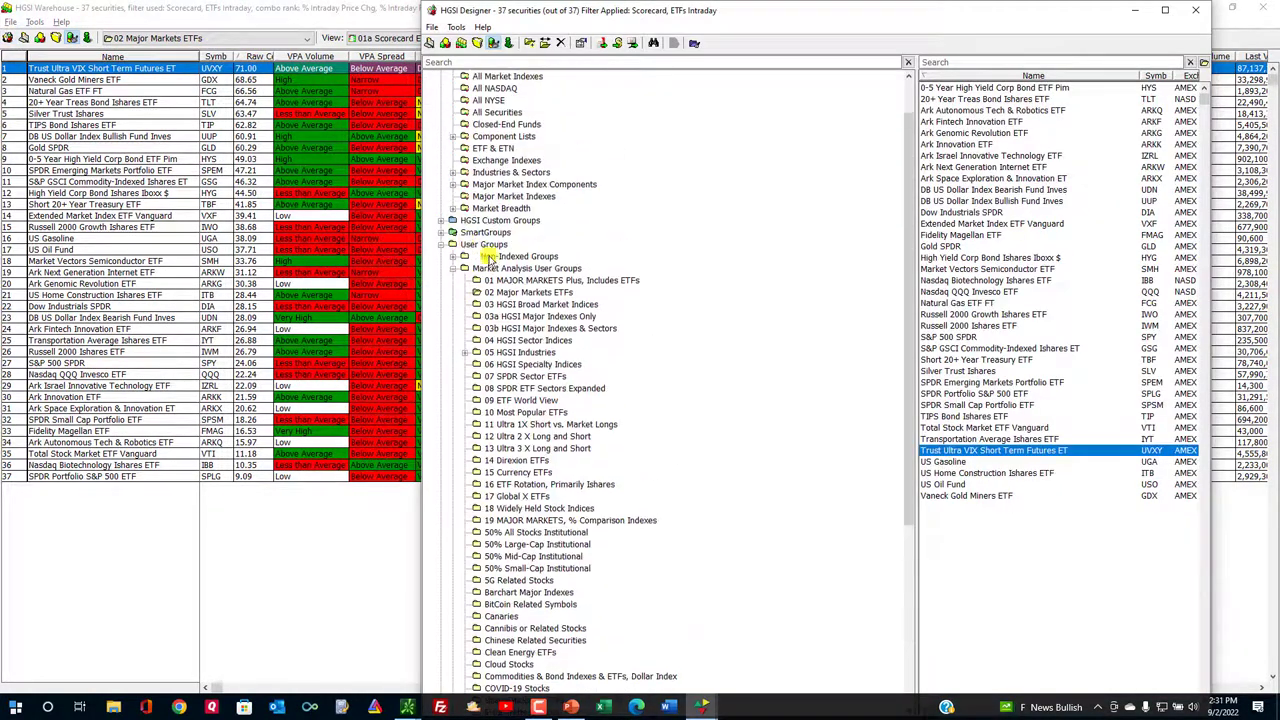
double_click(456, 268)
click(466, 320)
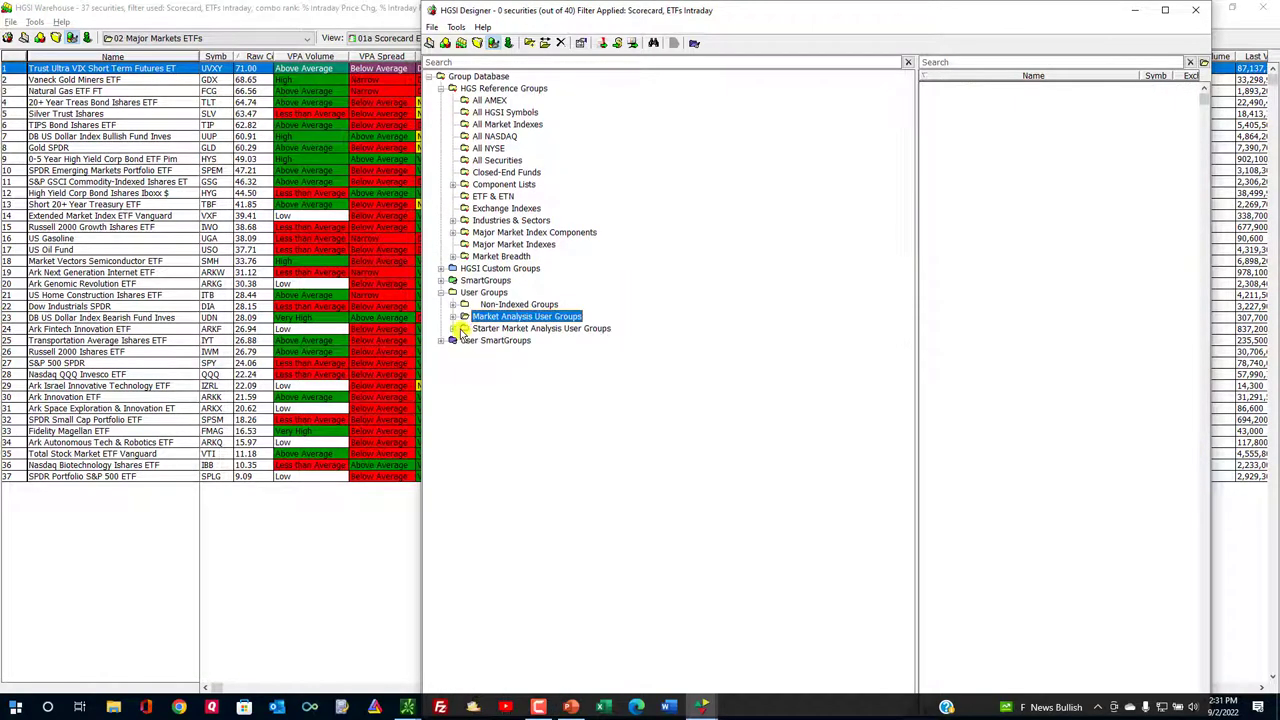
double_click(458, 316)
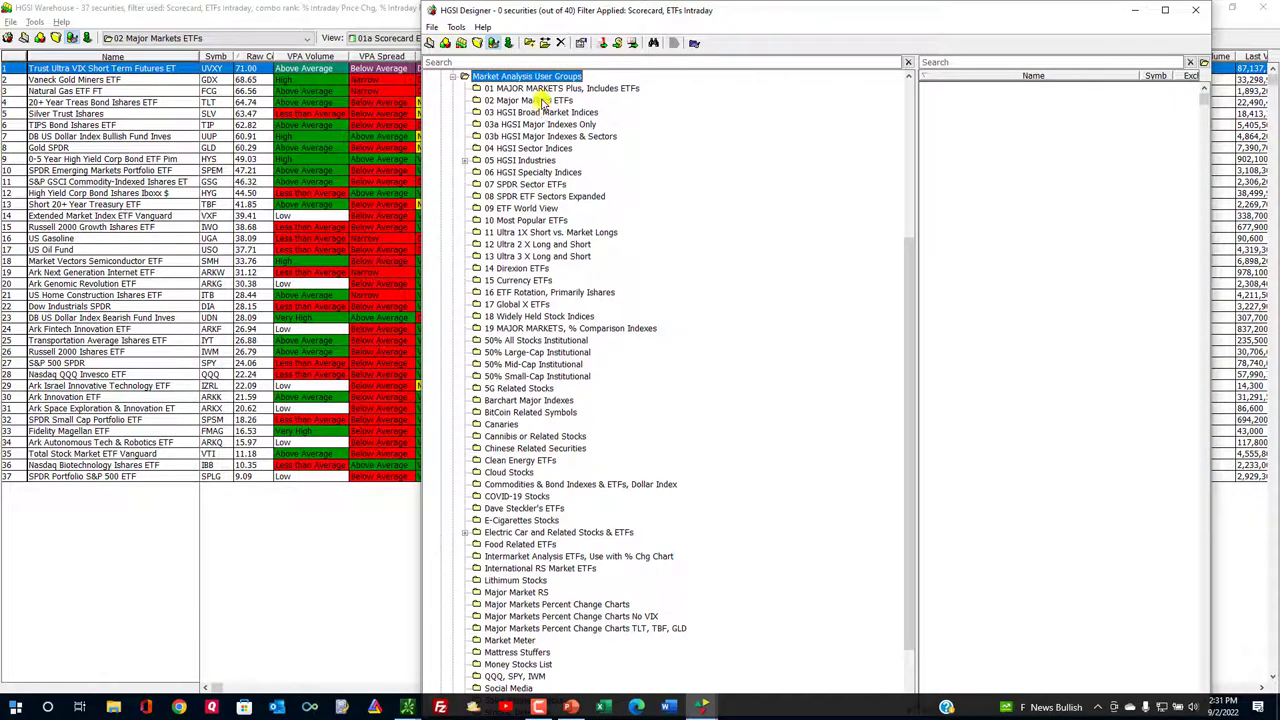
click(537, 100)
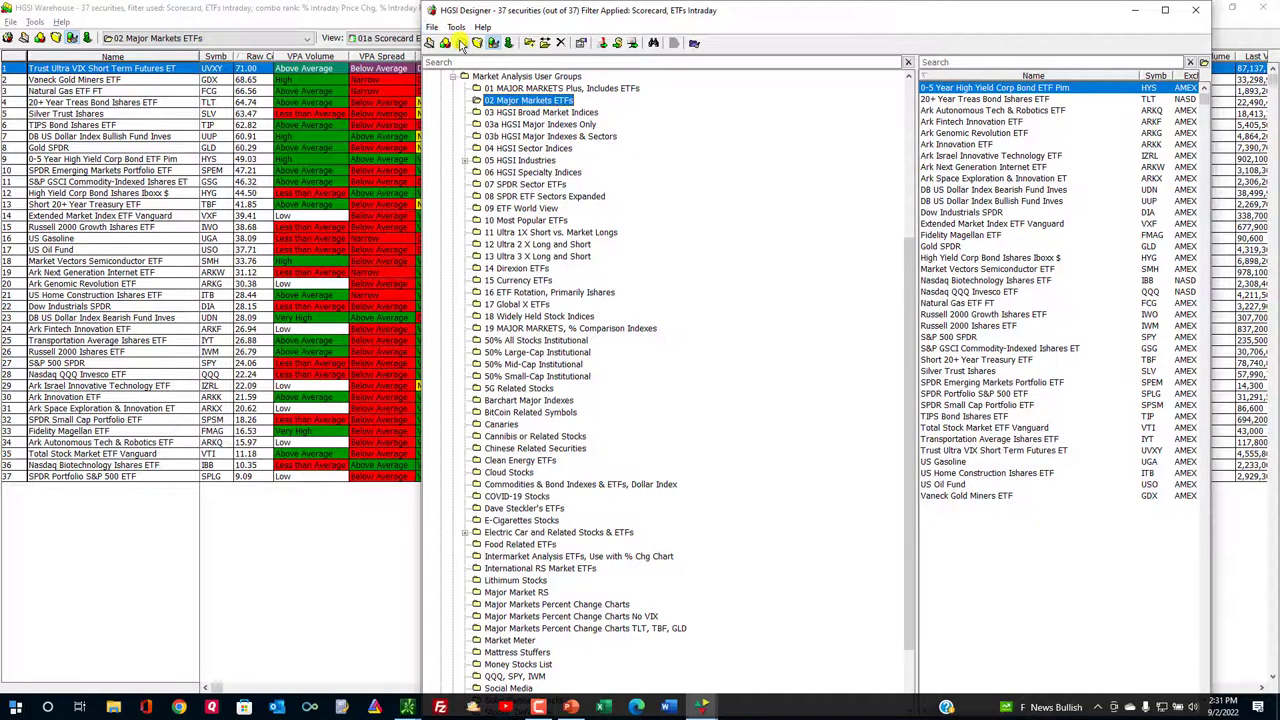
click(461, 43)
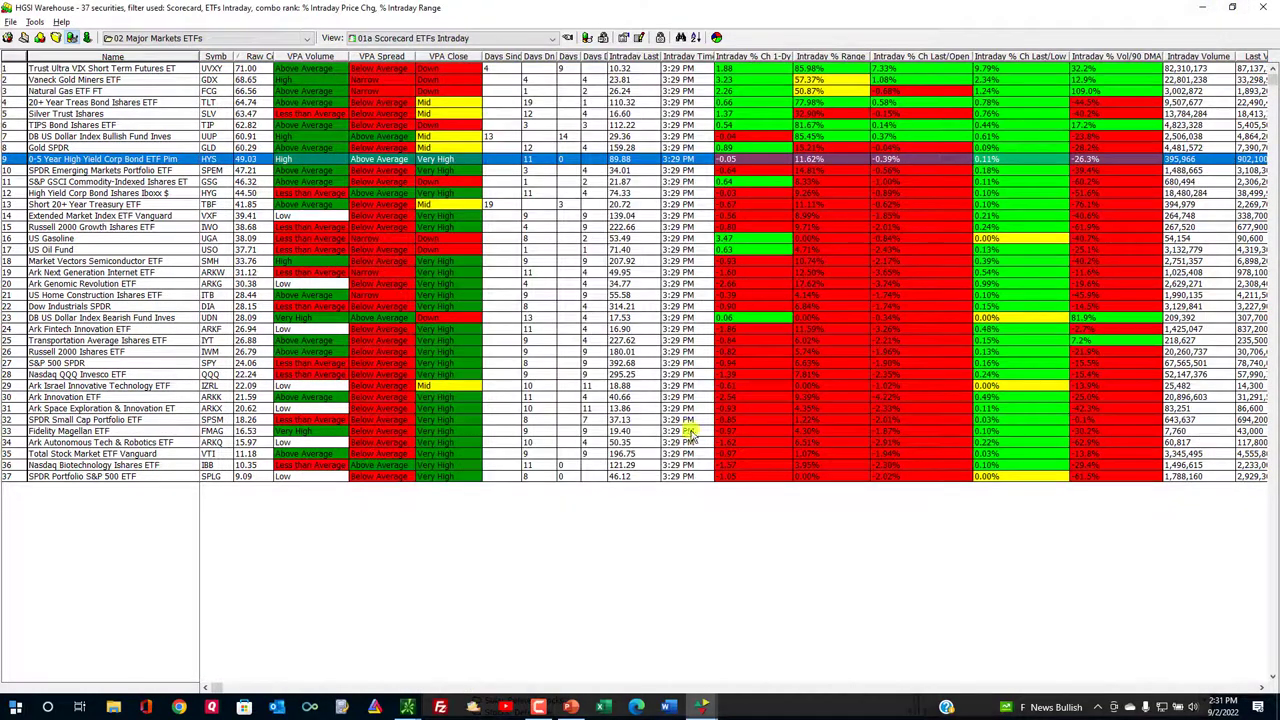
click(692, 69)
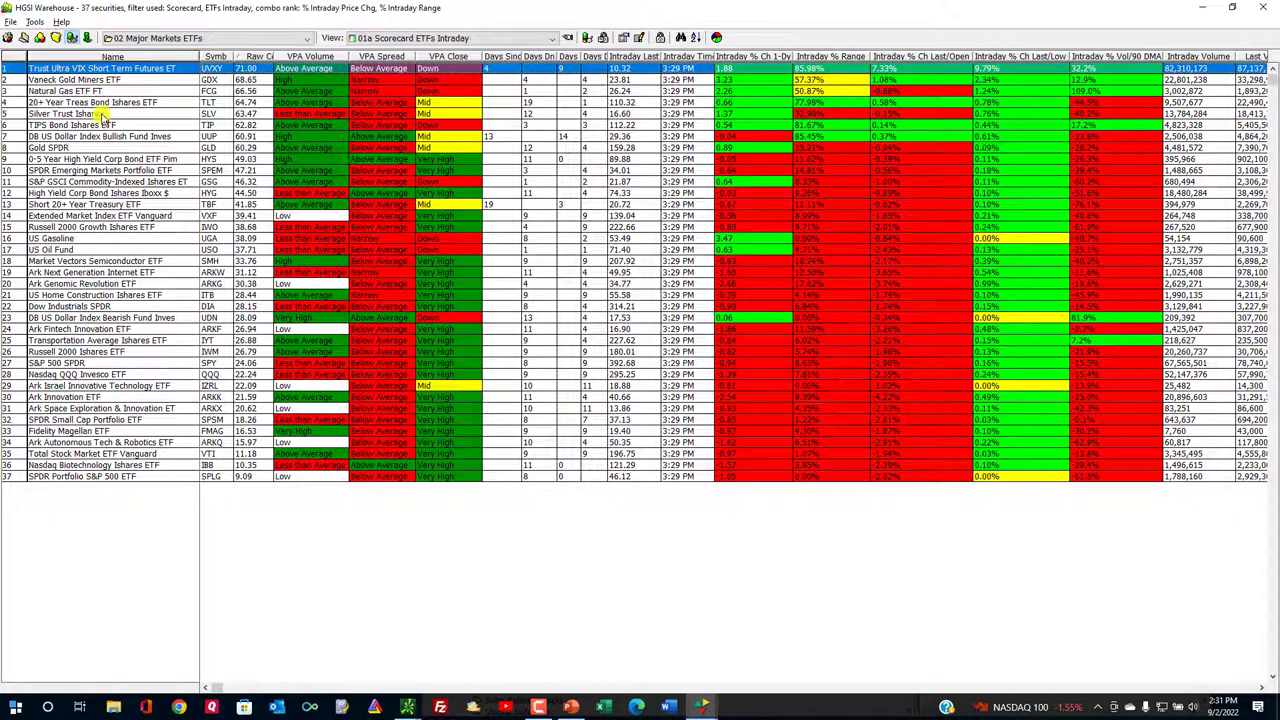
click(112, 250)
click(112, 239)
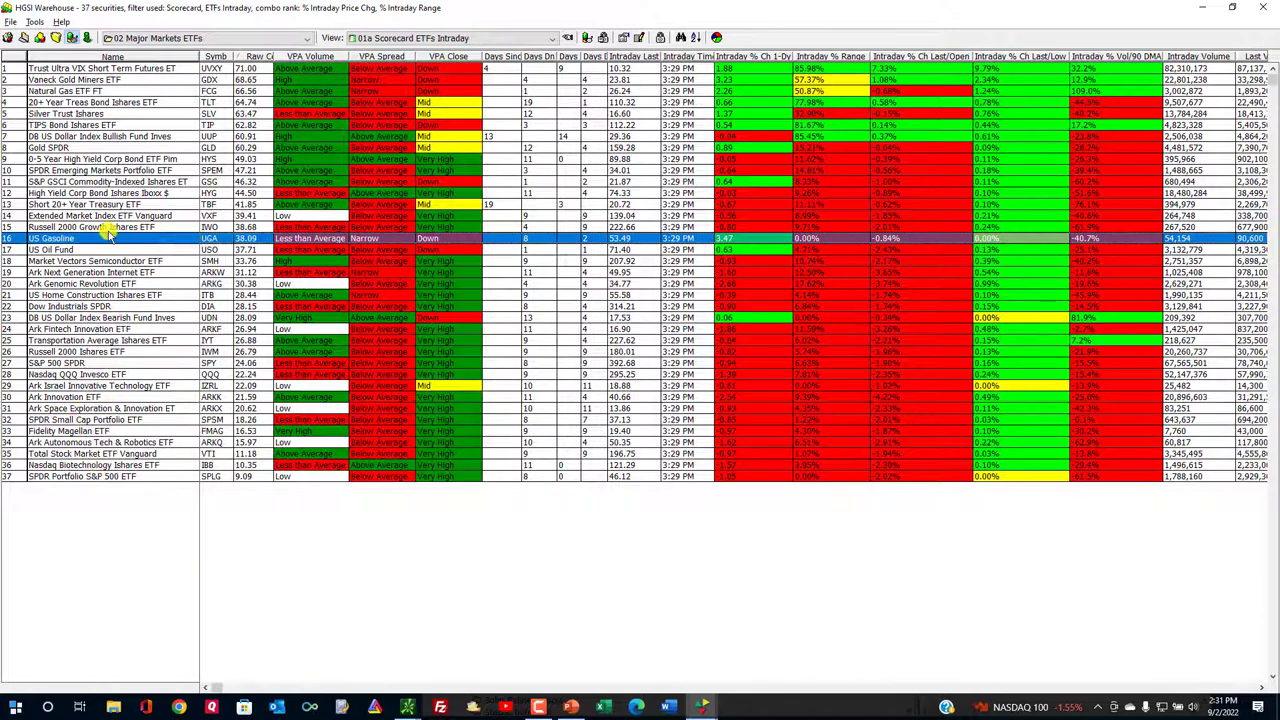
click(176, 72)
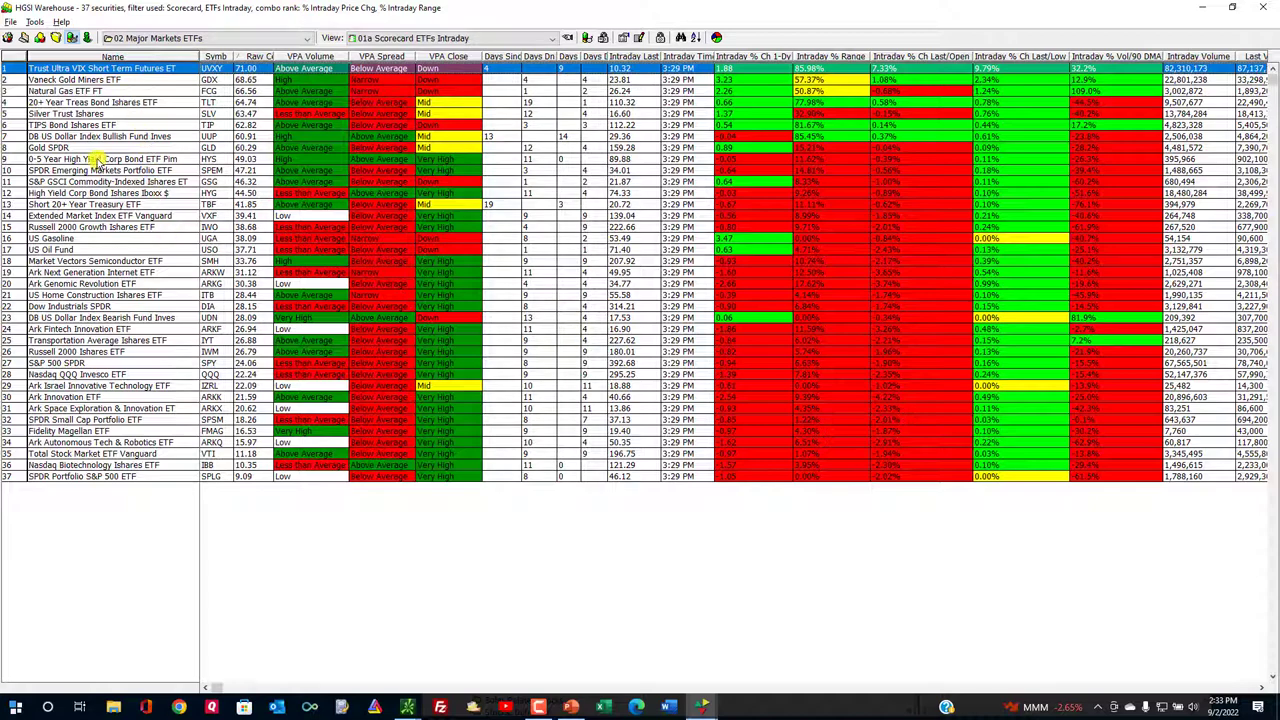
Step: Apply the 01 Accumulation Intraday, ETF view, leaving UVXY and TIP, and select the TIPS row
click(566, 38)
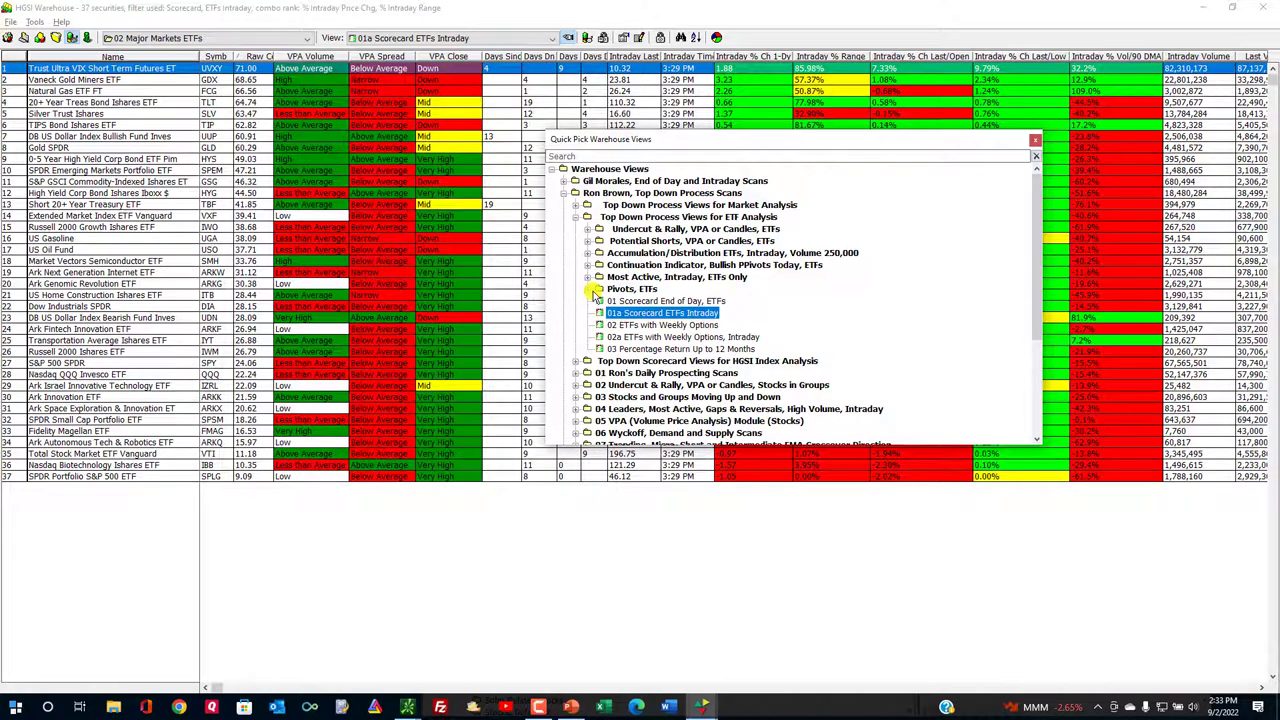
click(588, 253)
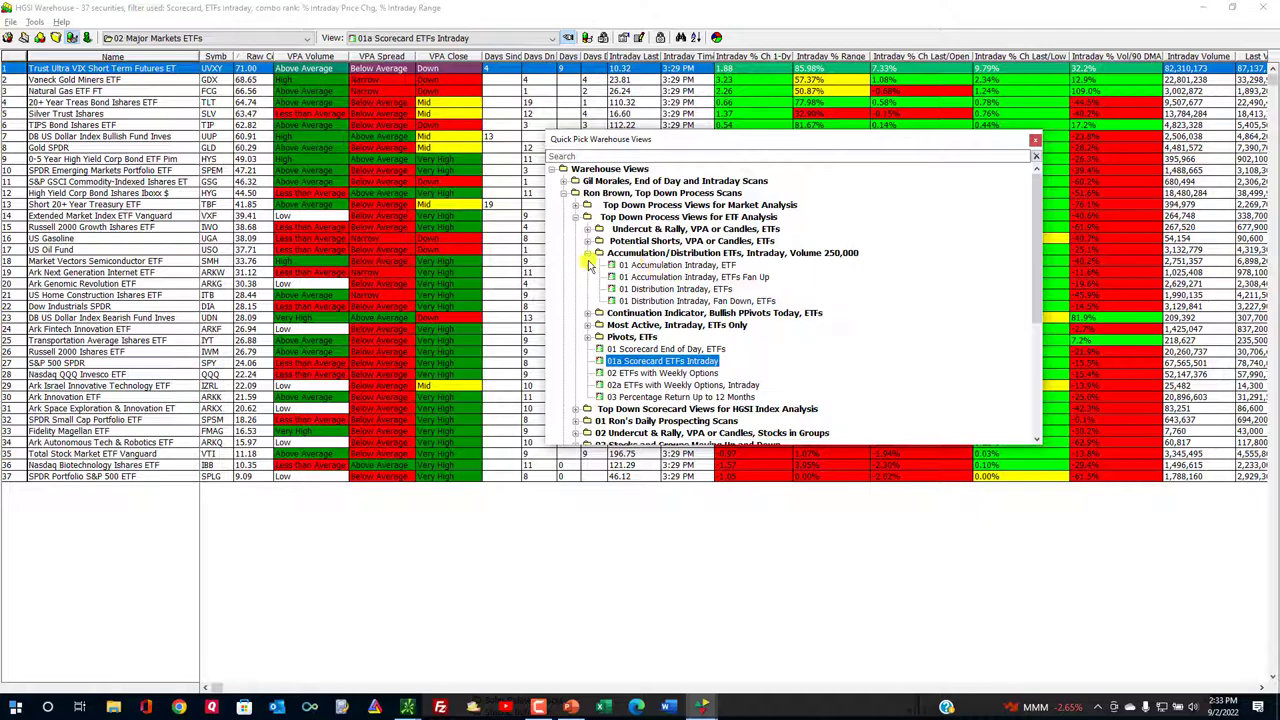
click(683, 266)
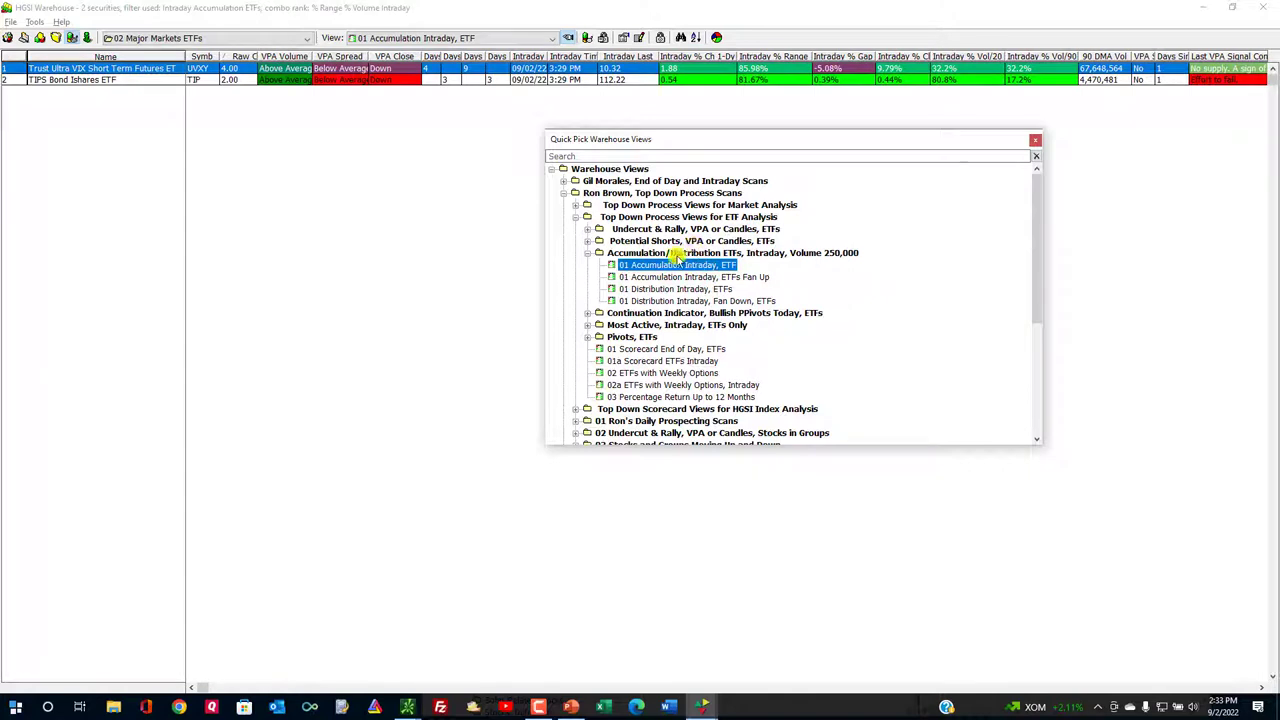
click(704, 277)
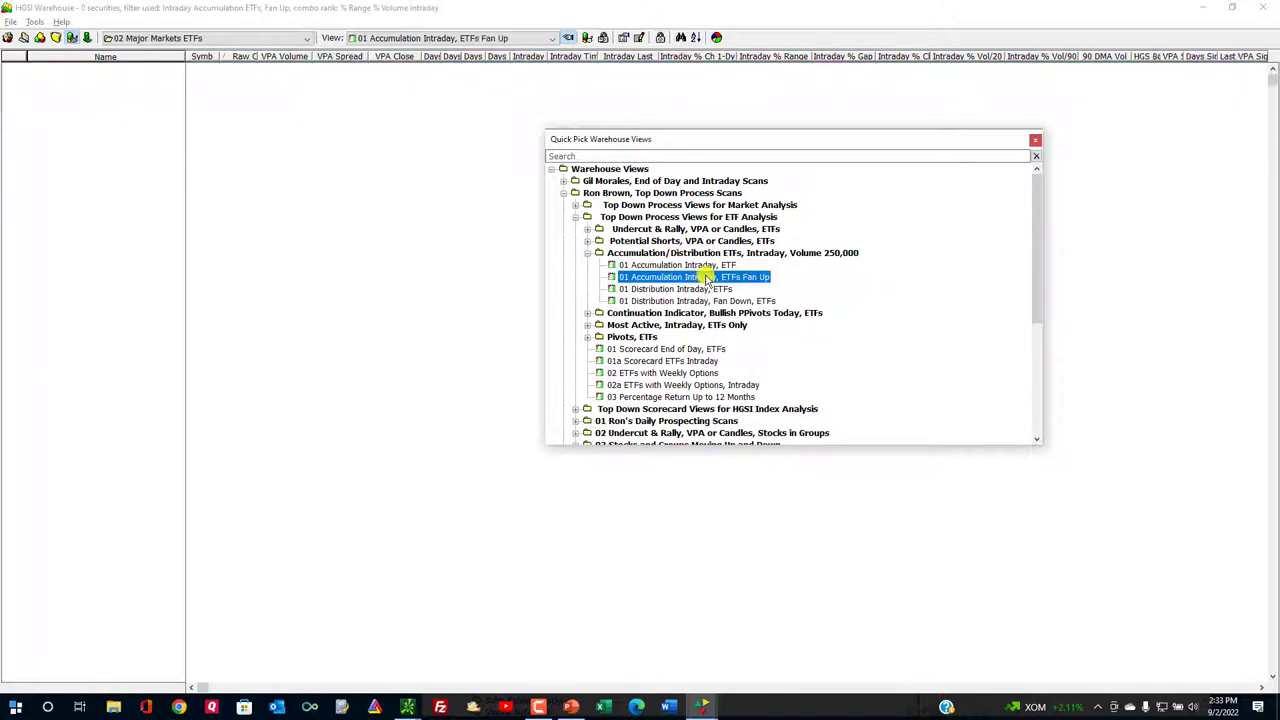
click(707, 266)
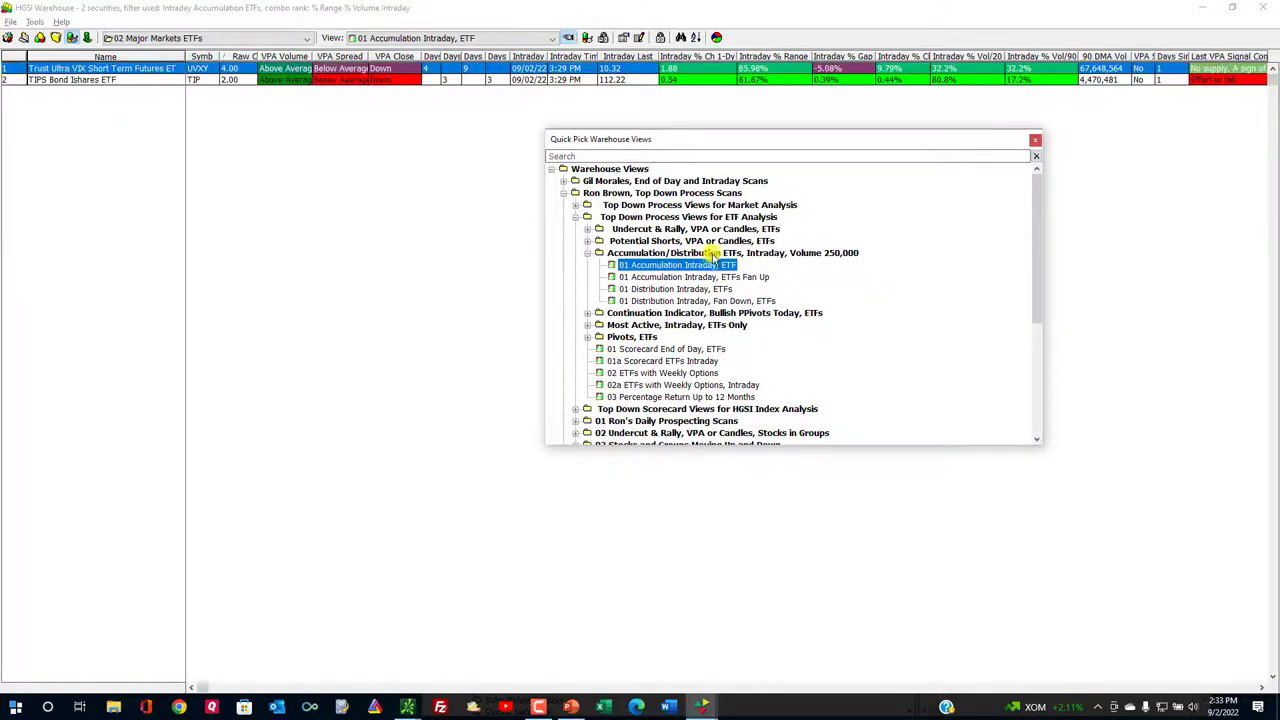
click(196, 82)
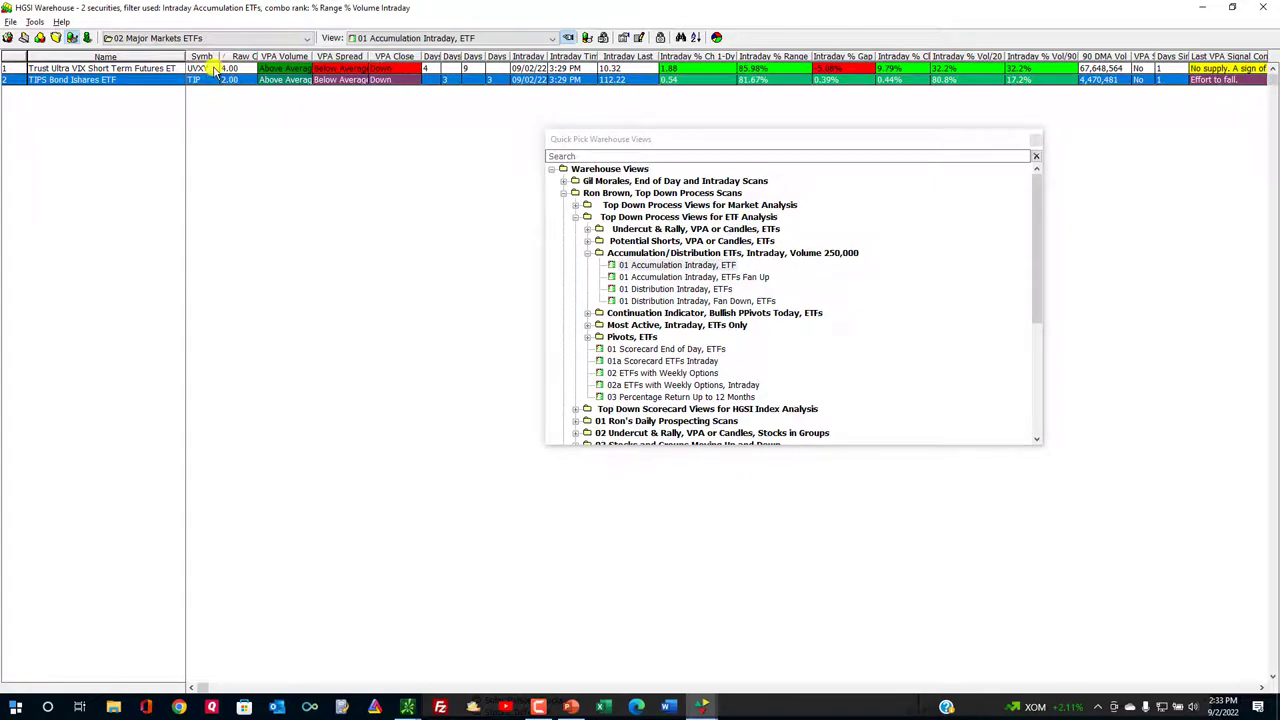
Step: Apply the 01 Distribution Intraday, ETFs view and move the Quick Pick list lower
click(657, 288)
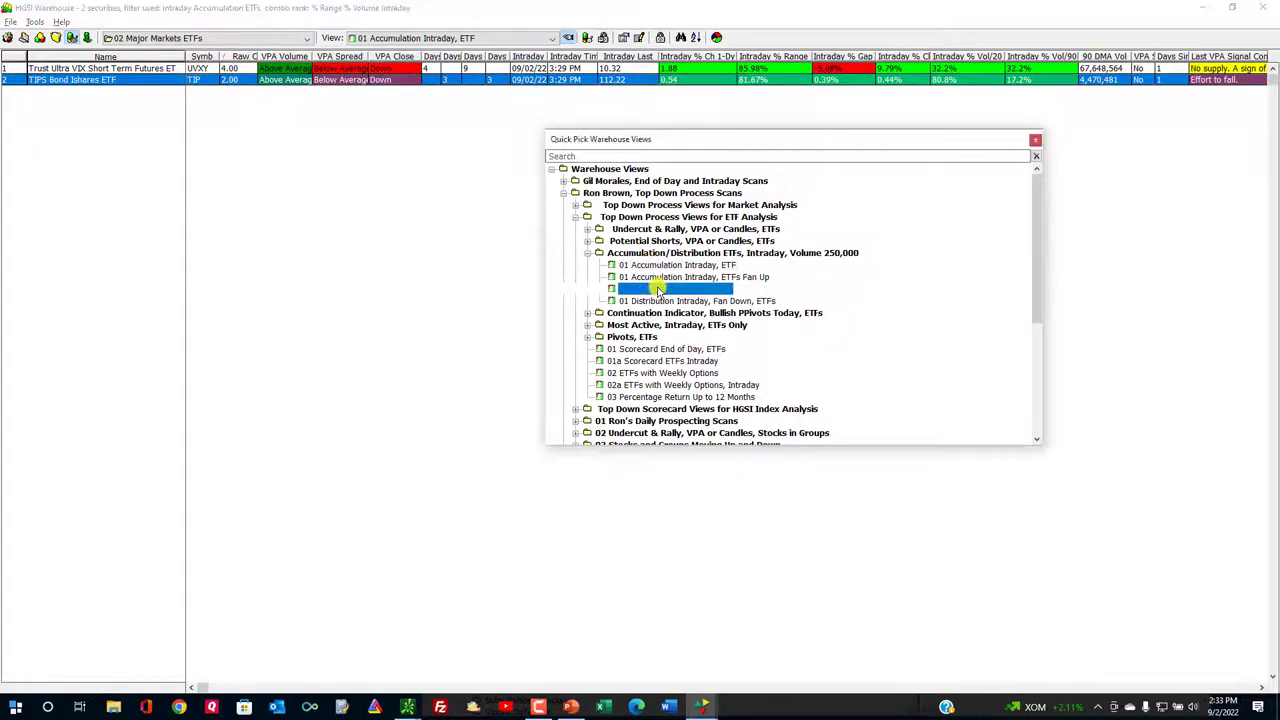
drag(733, 147, 687, 290)
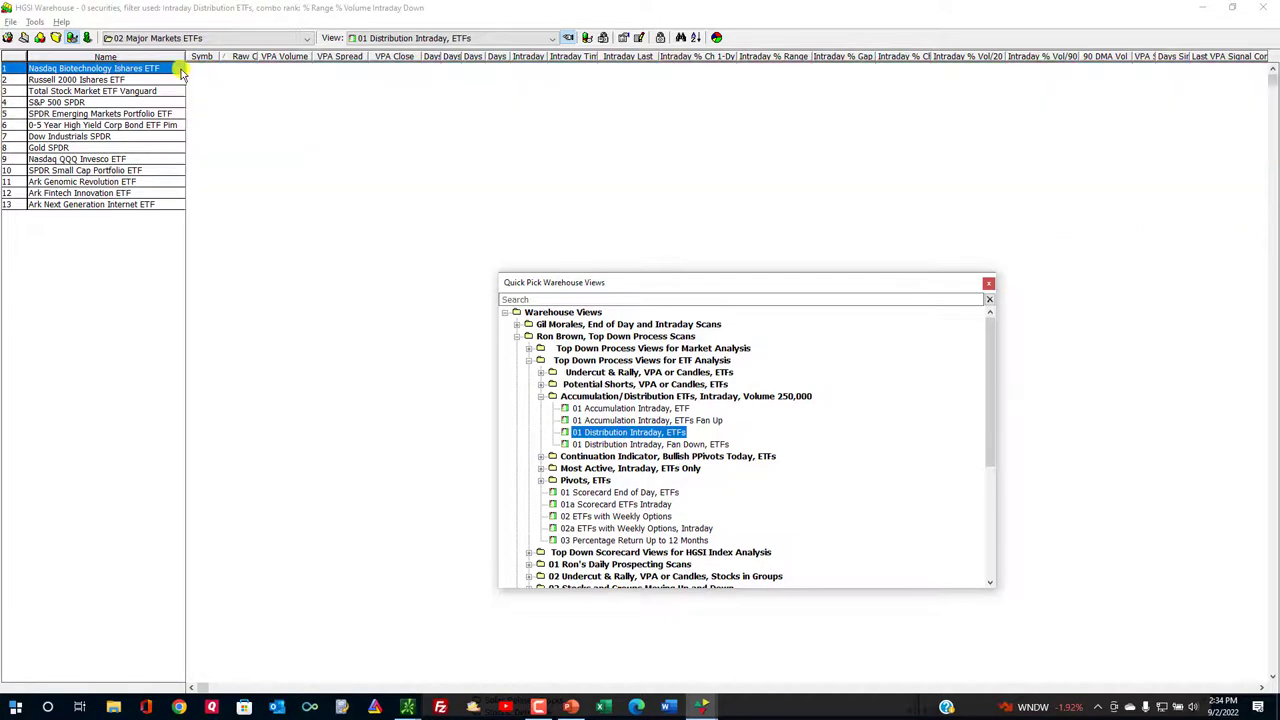
Step: Chart Nasdaq Biotechnology Ishares ETF (IBB) daily, maximizing then restoring the chart window
double_click(112, 68)
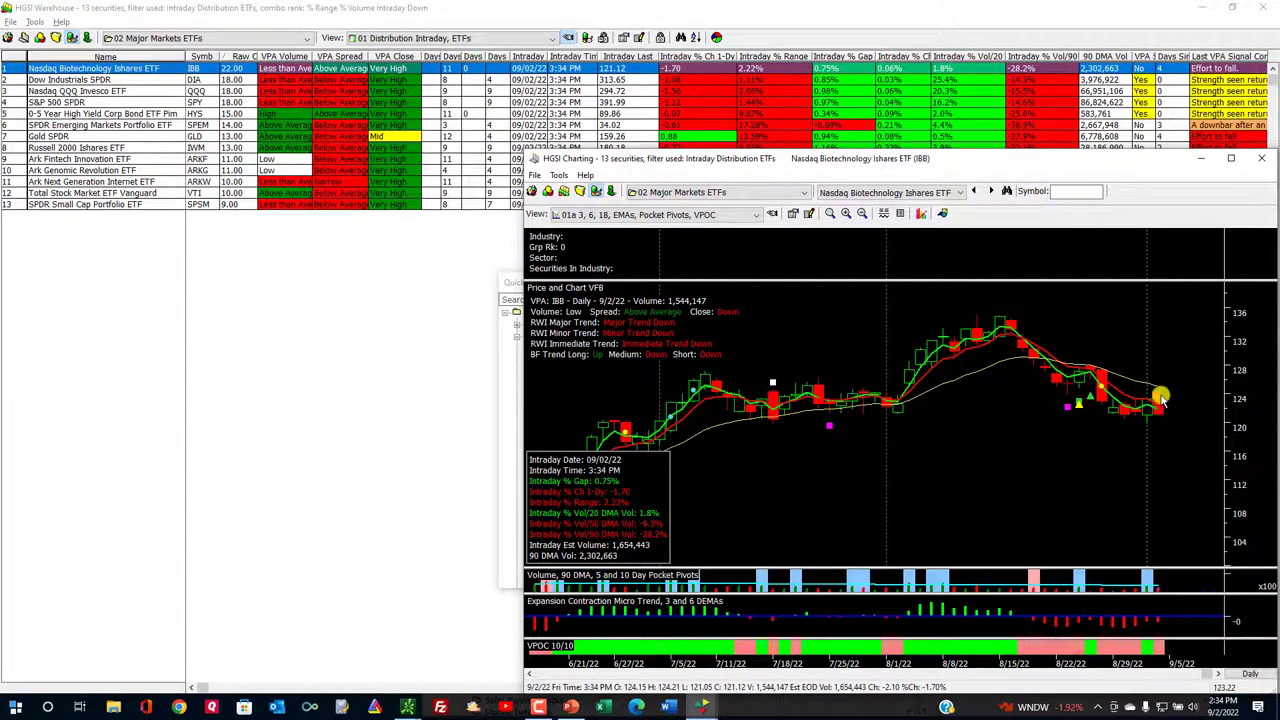
click(1231, 158)
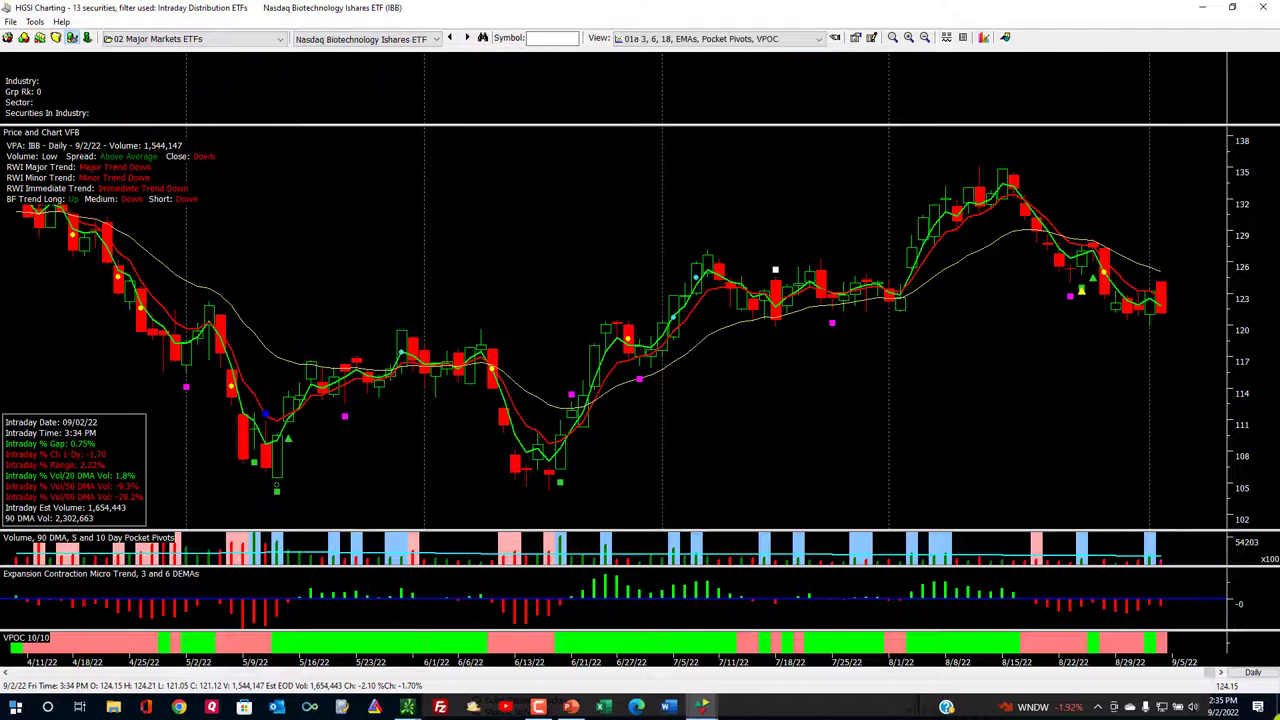
click(1233, 9)
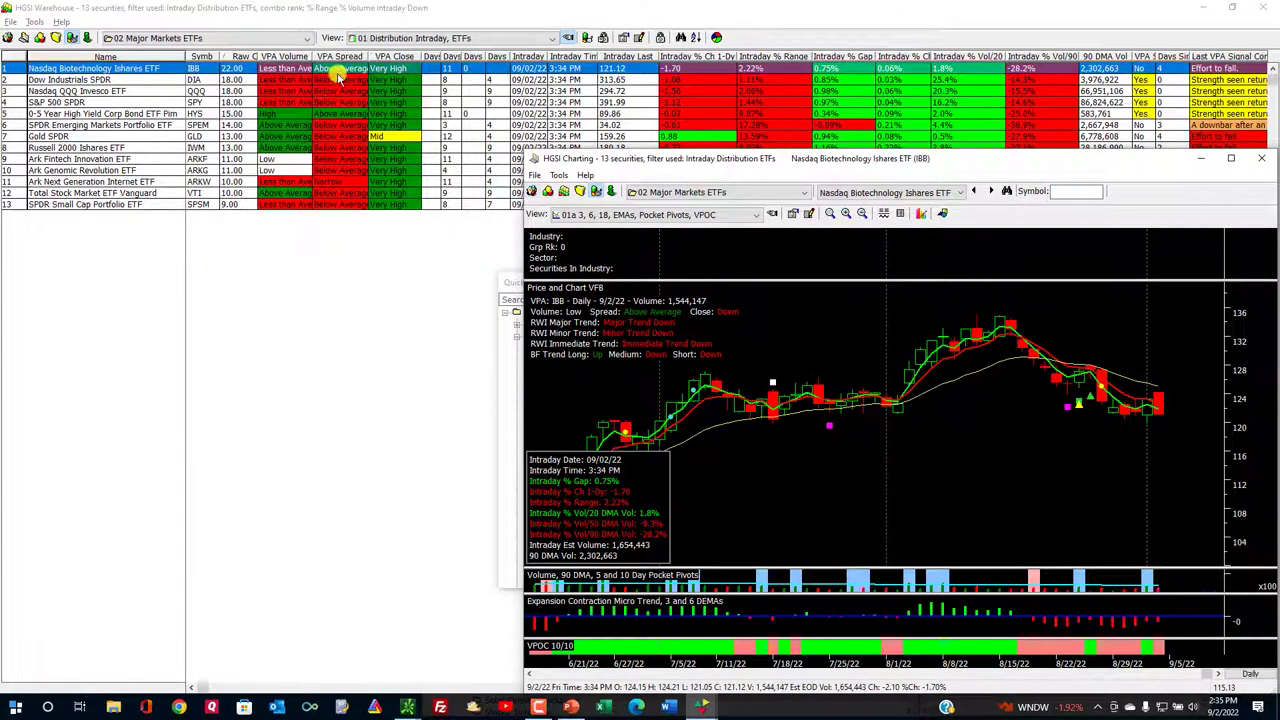
Step: Review the IBB, Dow Industrials SPDR, HYS and SPY rows of the distribution grid
click(445, 10)
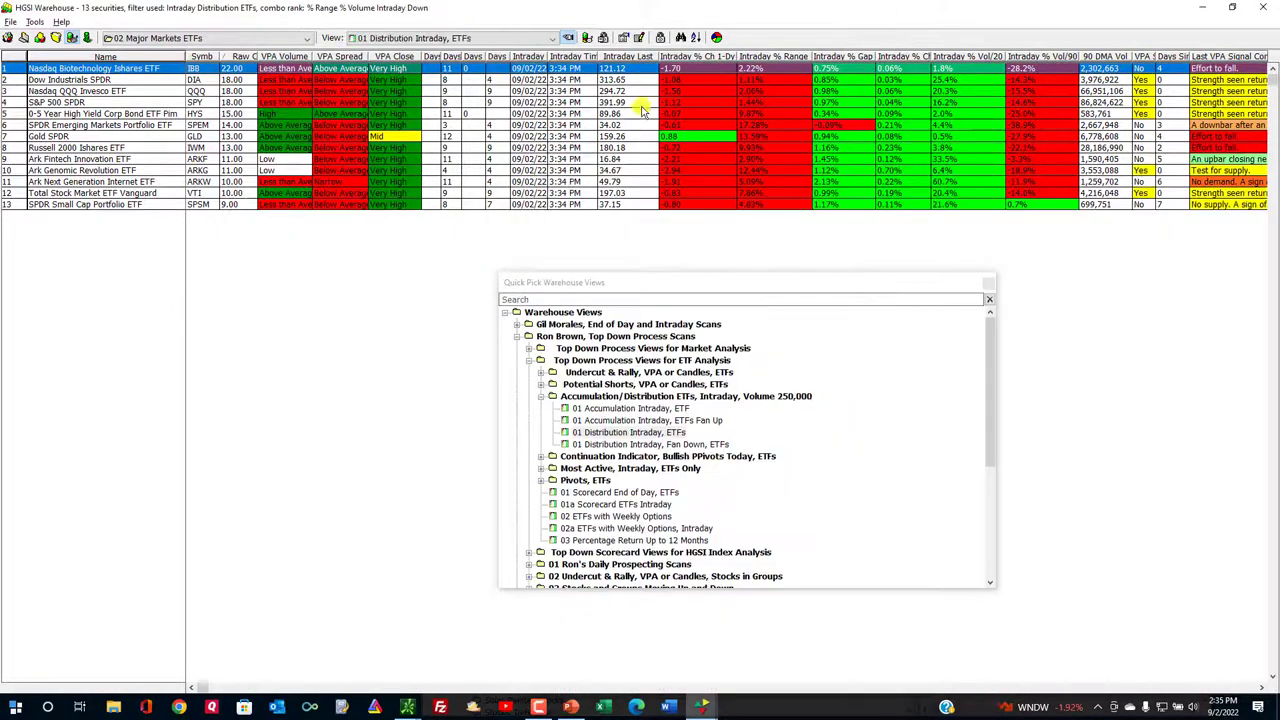
click(558, 81)
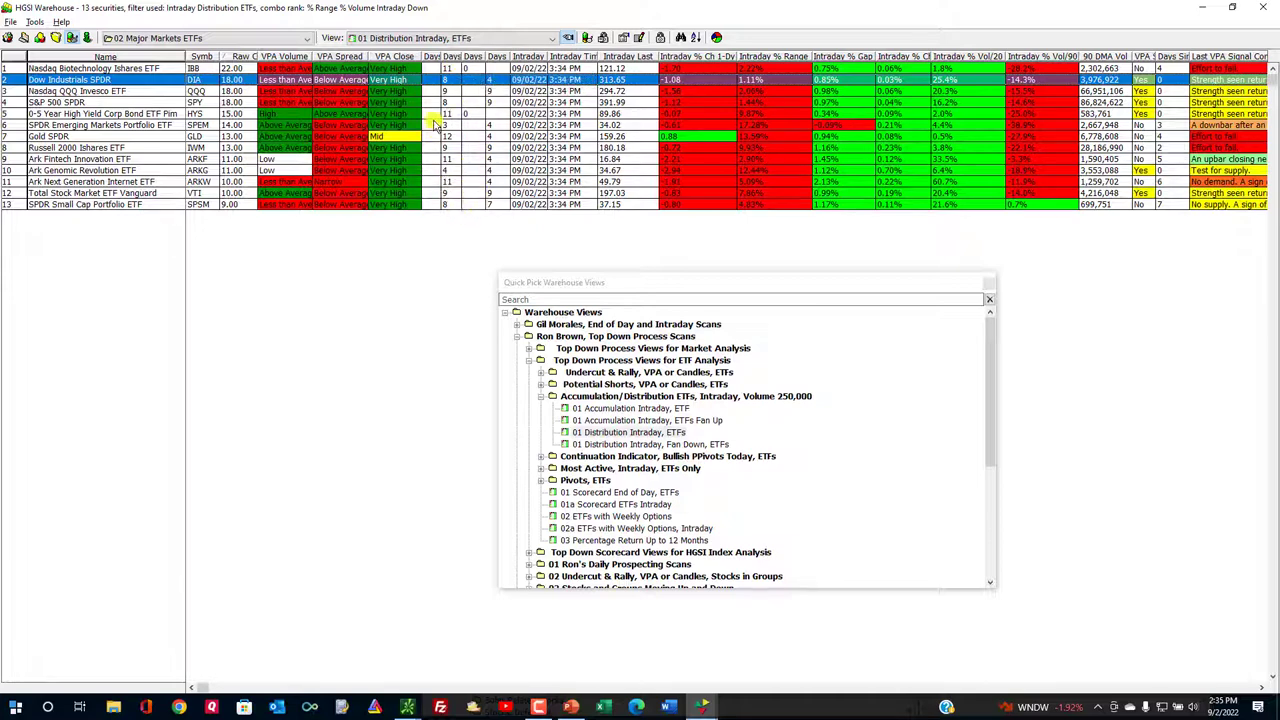
click(452, 68)
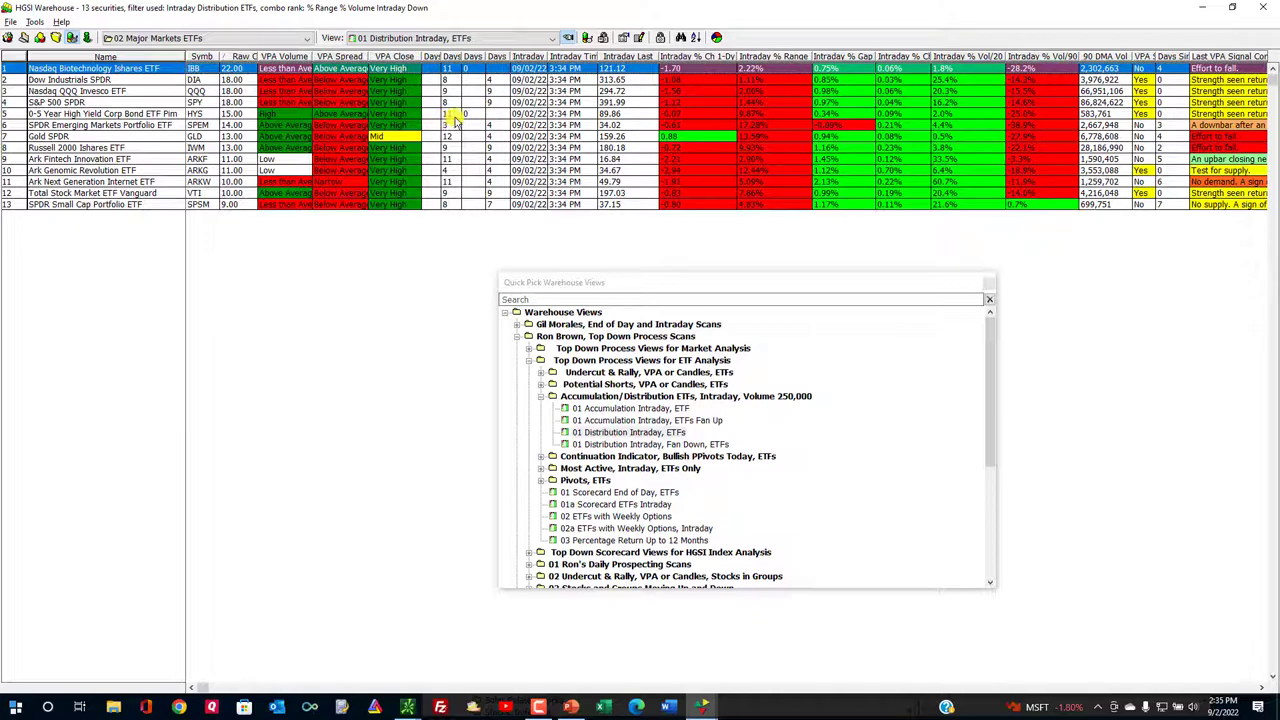
click(452, 114)
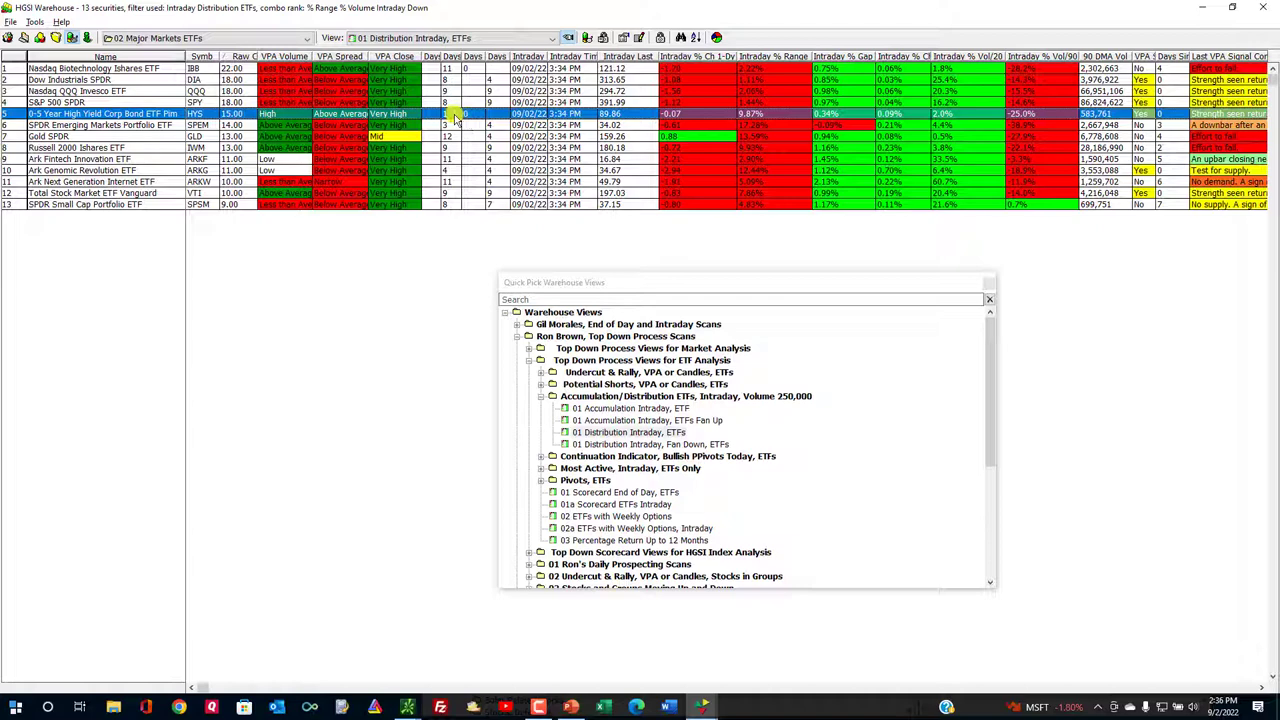
click(448, 102)
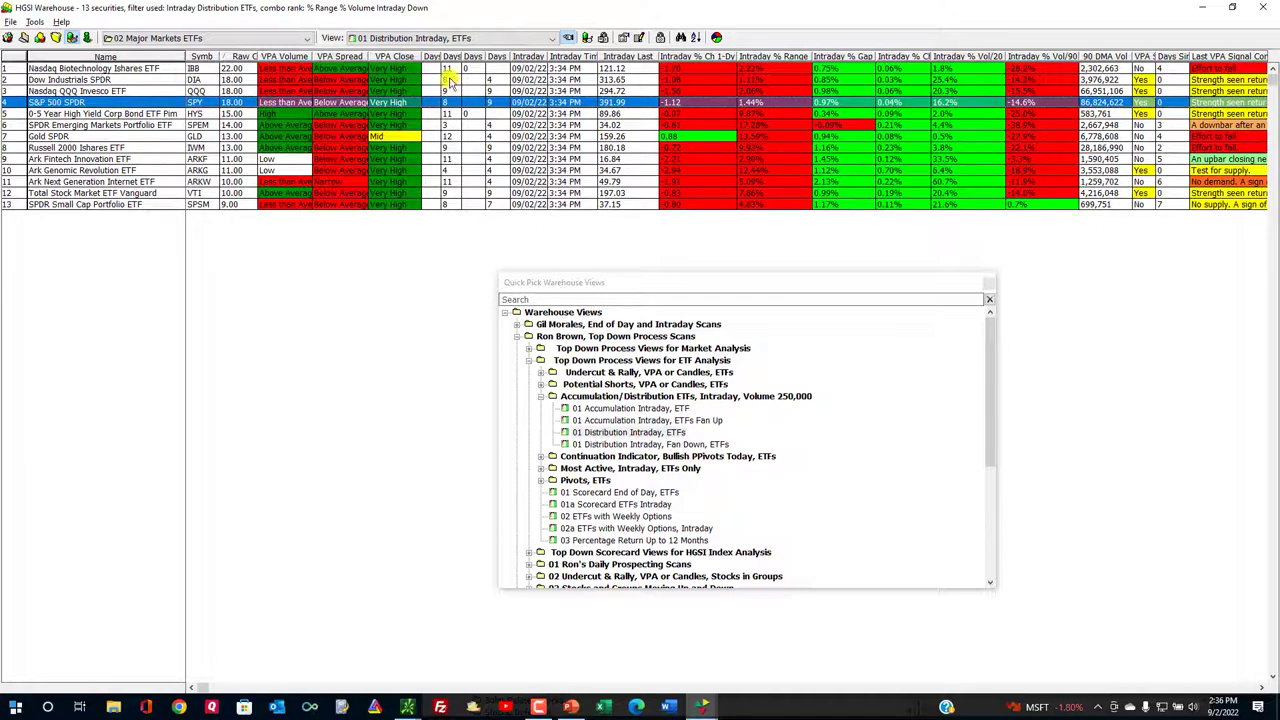
click(449, 70)
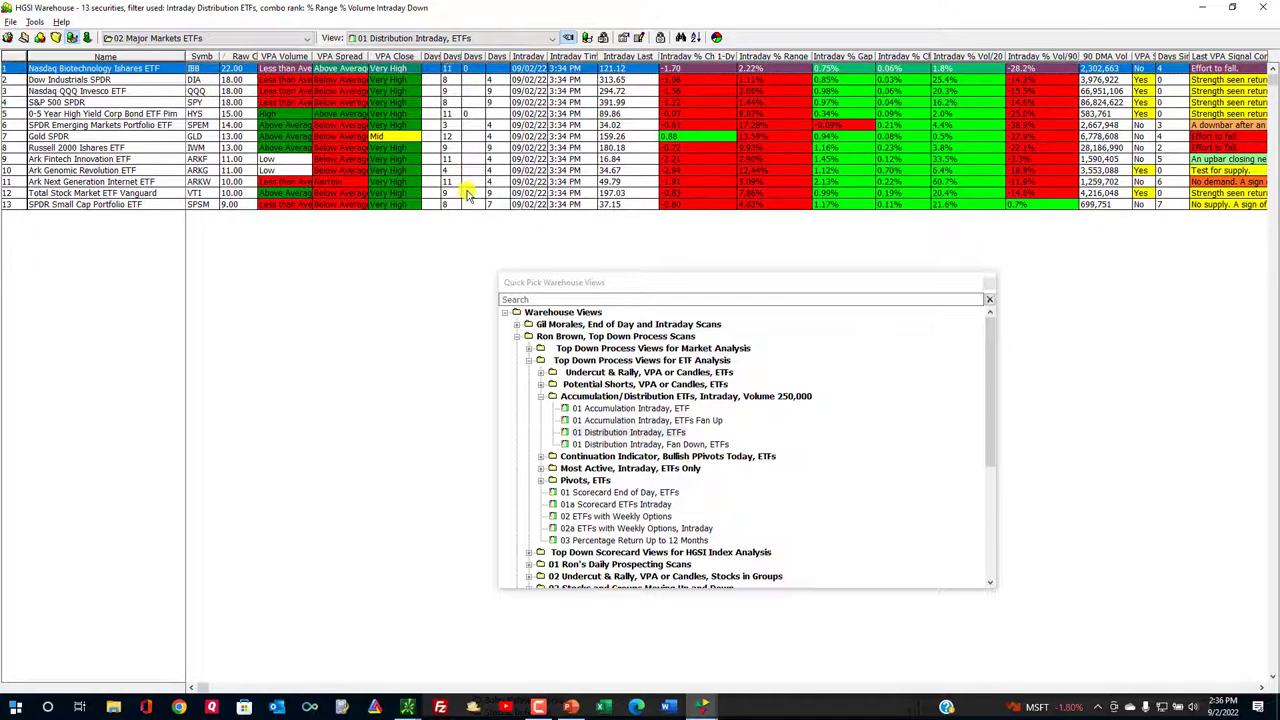
click(448, 39)
scroll(462, 64, up, 2)
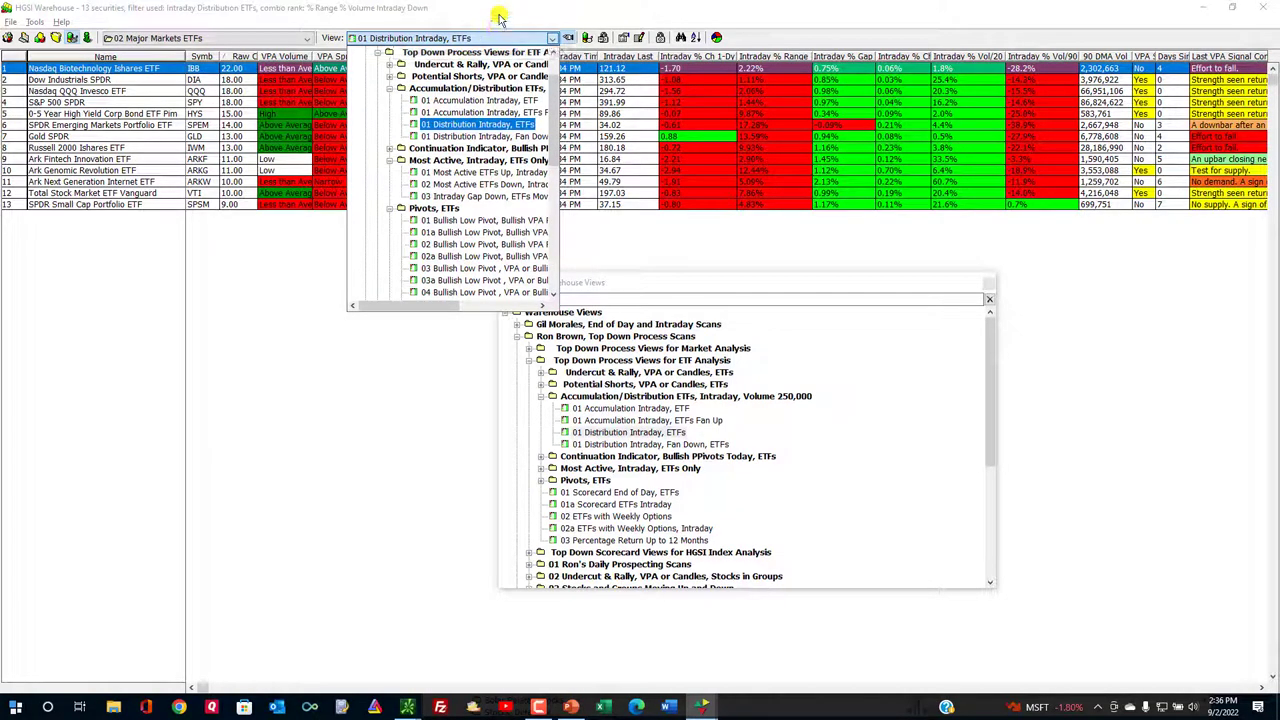
Step: Switch to the 01 Accumulation Intraday, ETF view and chart UVXY
click(478, 100)
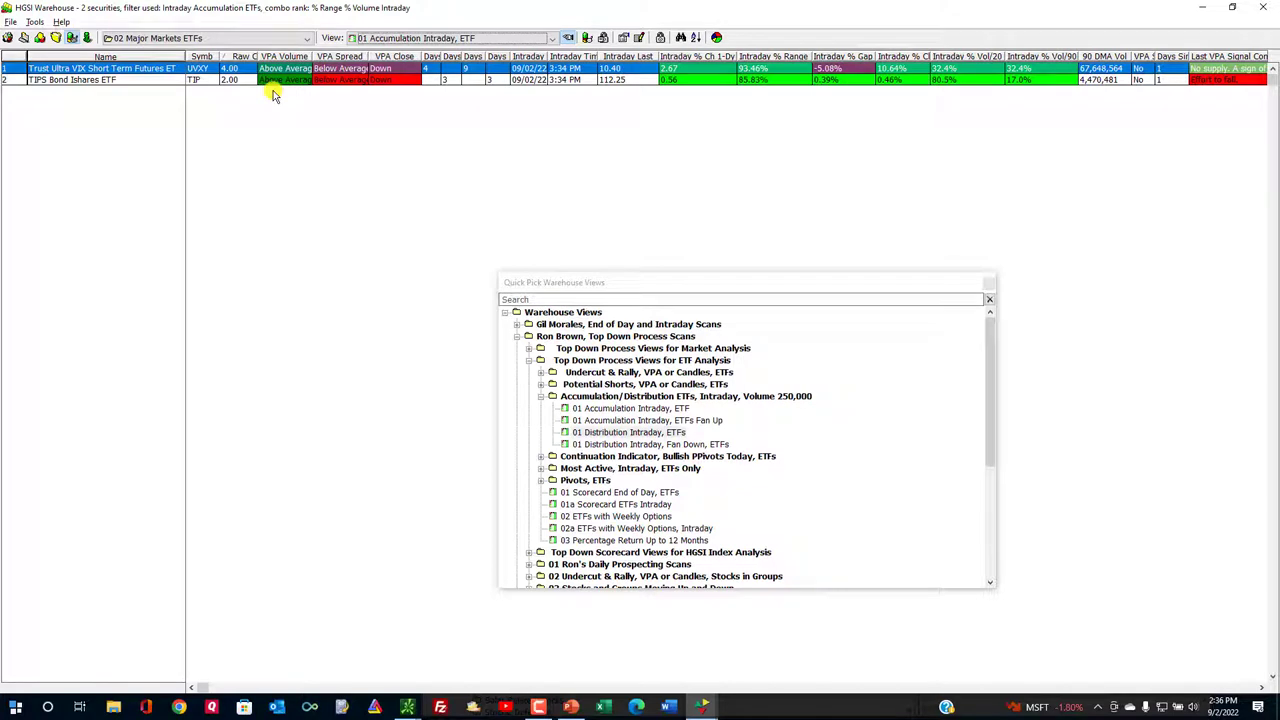
double_click(437, 70)
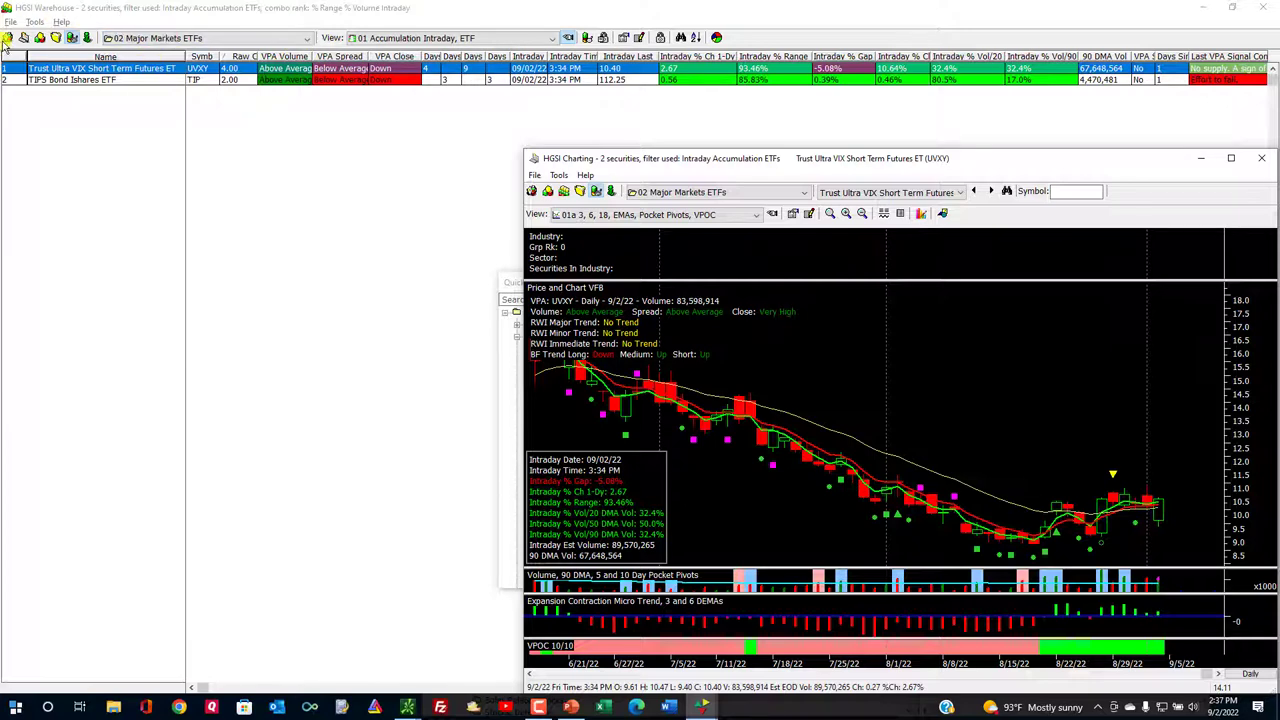
Step: Run the screen on HGS Reference Groups > All Securities, listing 51 ETFs headed by SQQQ
click(115, 37)
scroll(180, 72, up, 2)
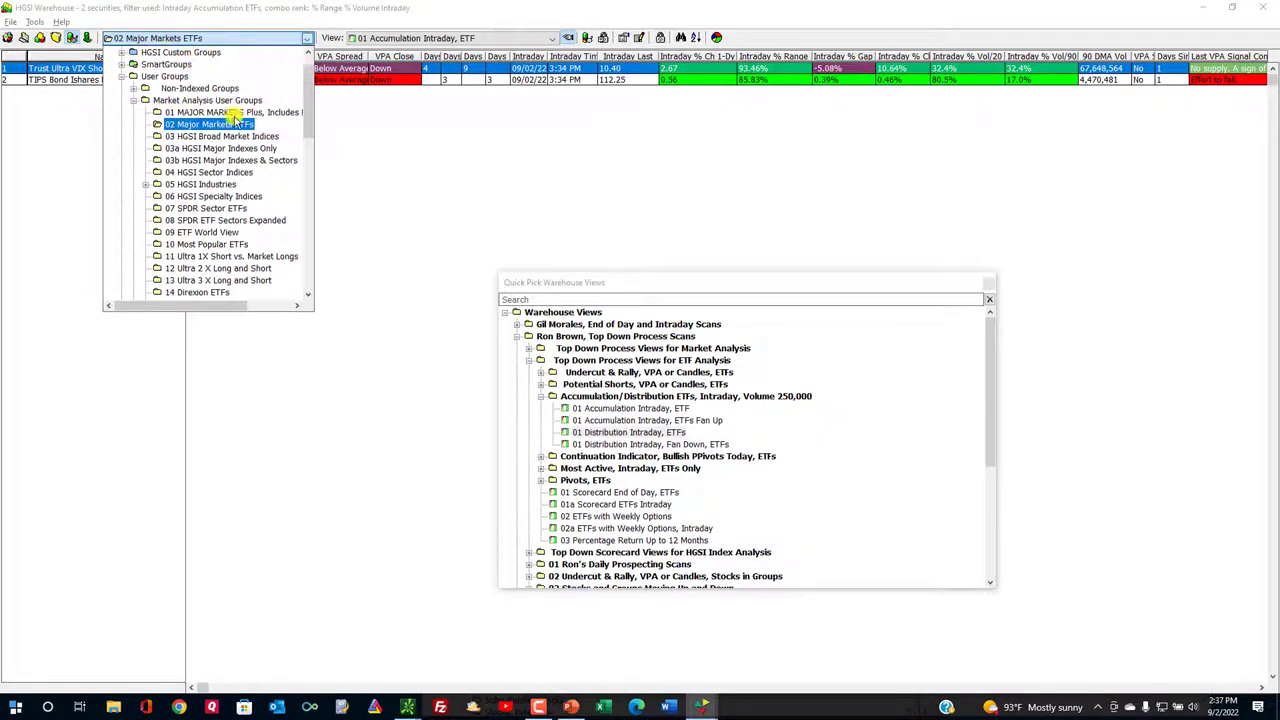
scroll(180, 78, up, 1)
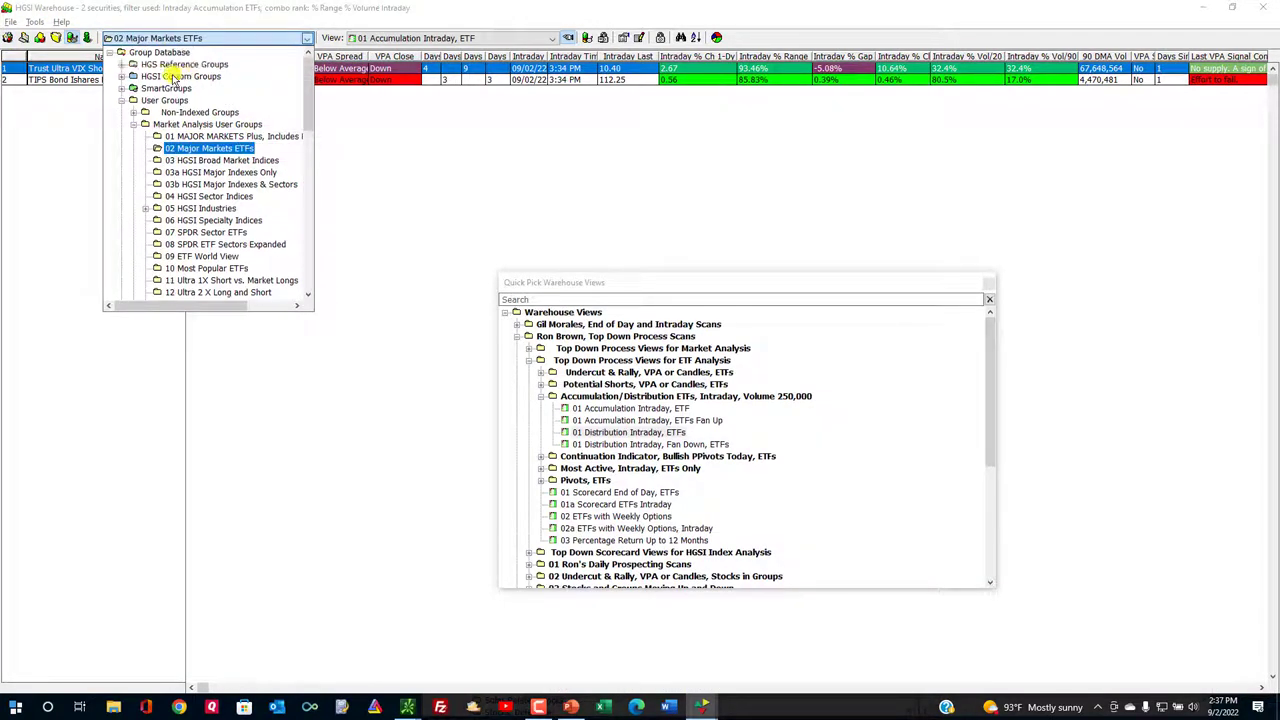
click(121, 64)
click(190, 136)
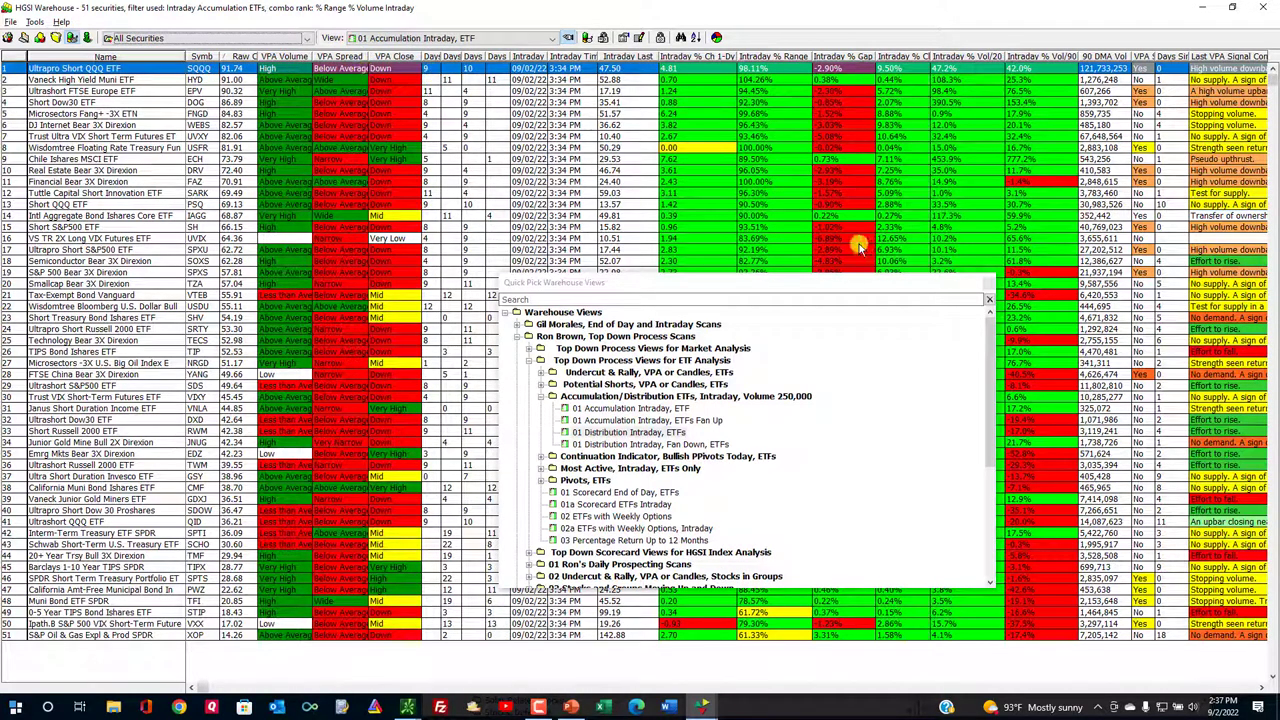
drag(870, 285, 1058, 274)
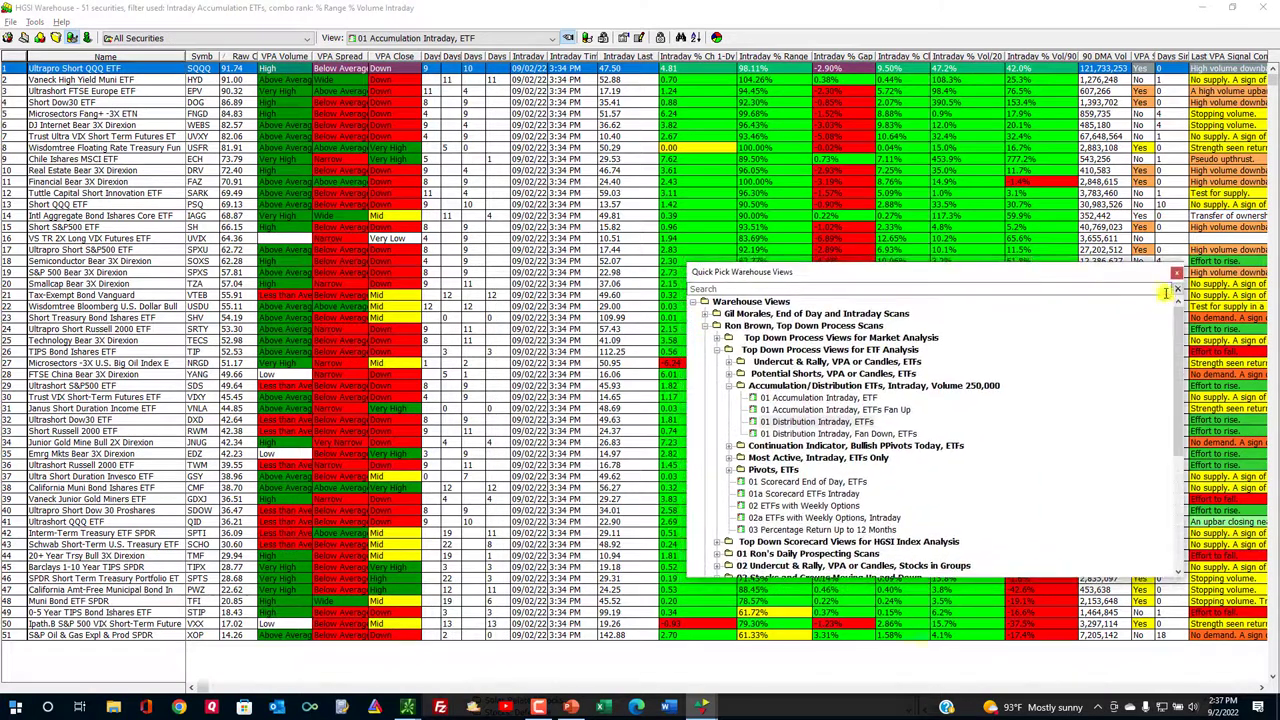
Step: Apply the 01 Accumulation Intraday, ETFs Fan Up view and inspect the USDU, EDZ and XOP rows
click(830, 398)
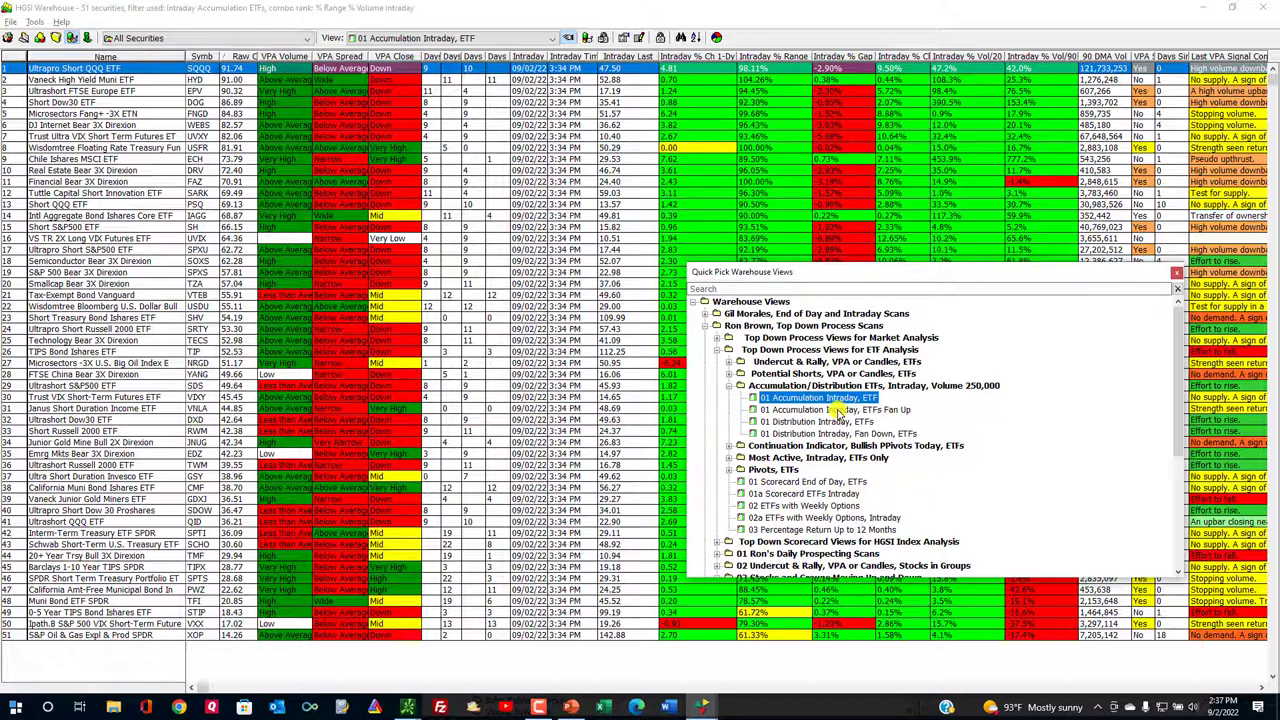
click(838, 410)
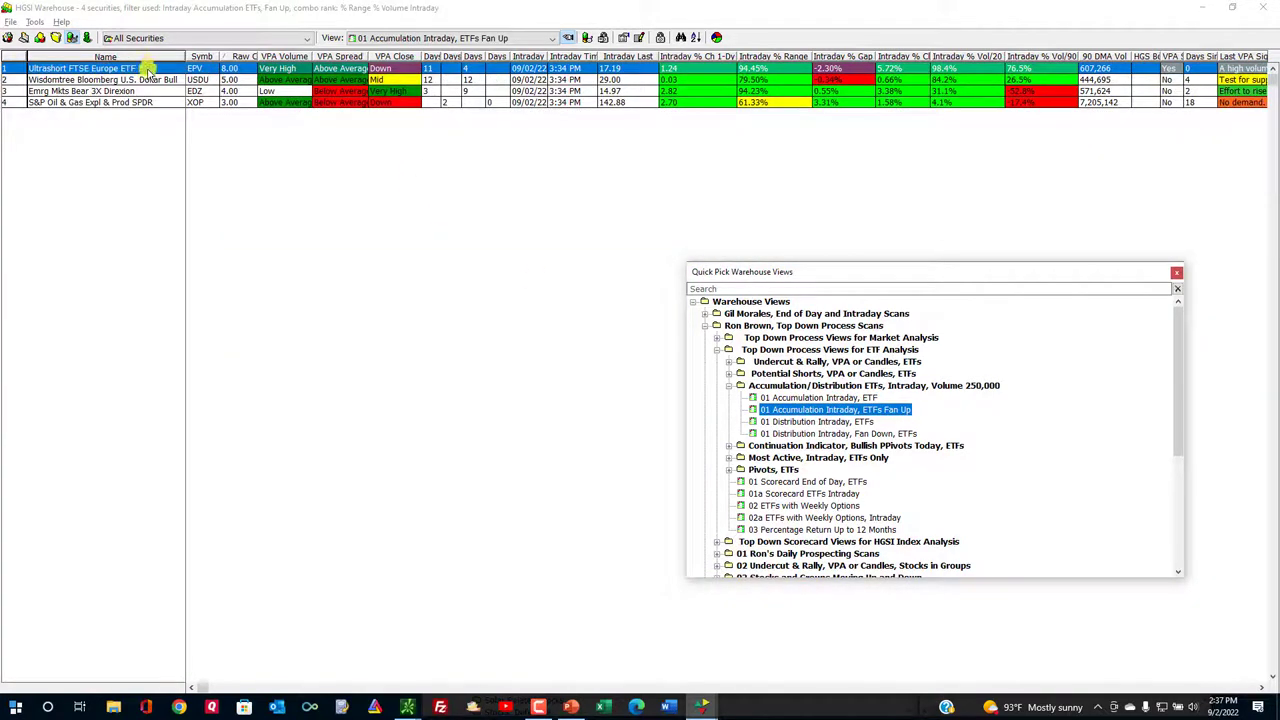
click(209, 80)
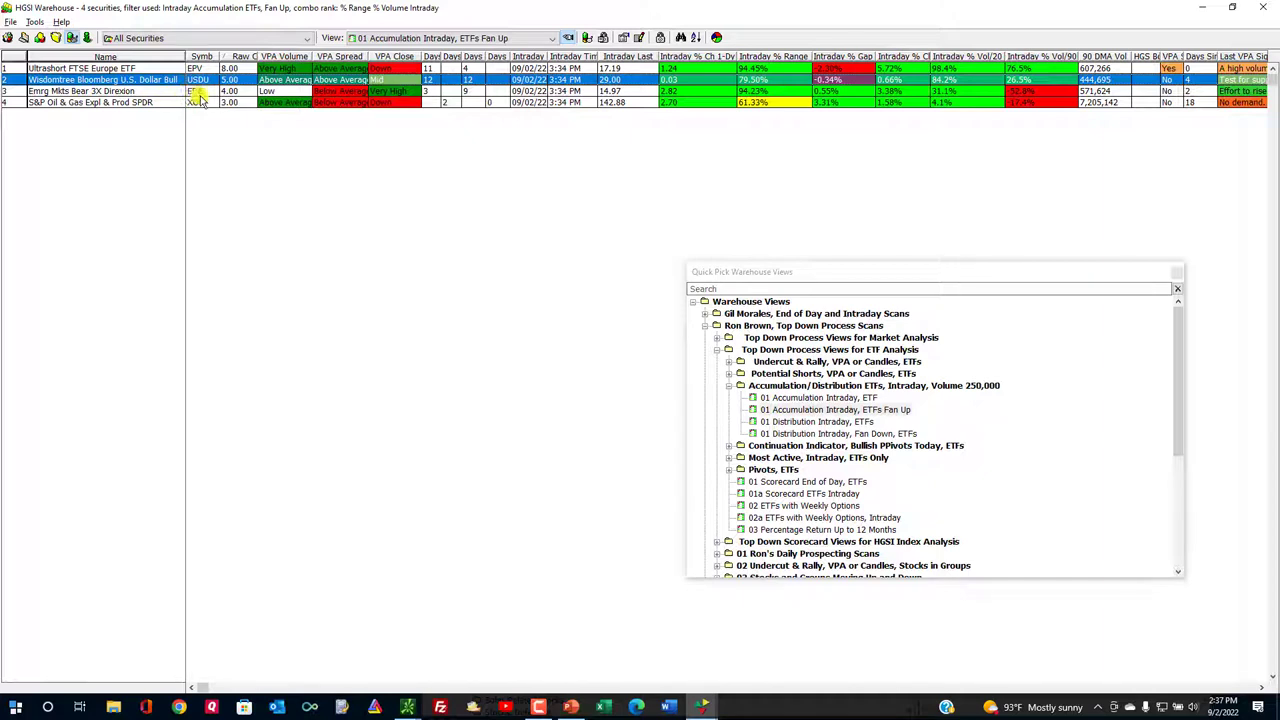
click(200, 92)
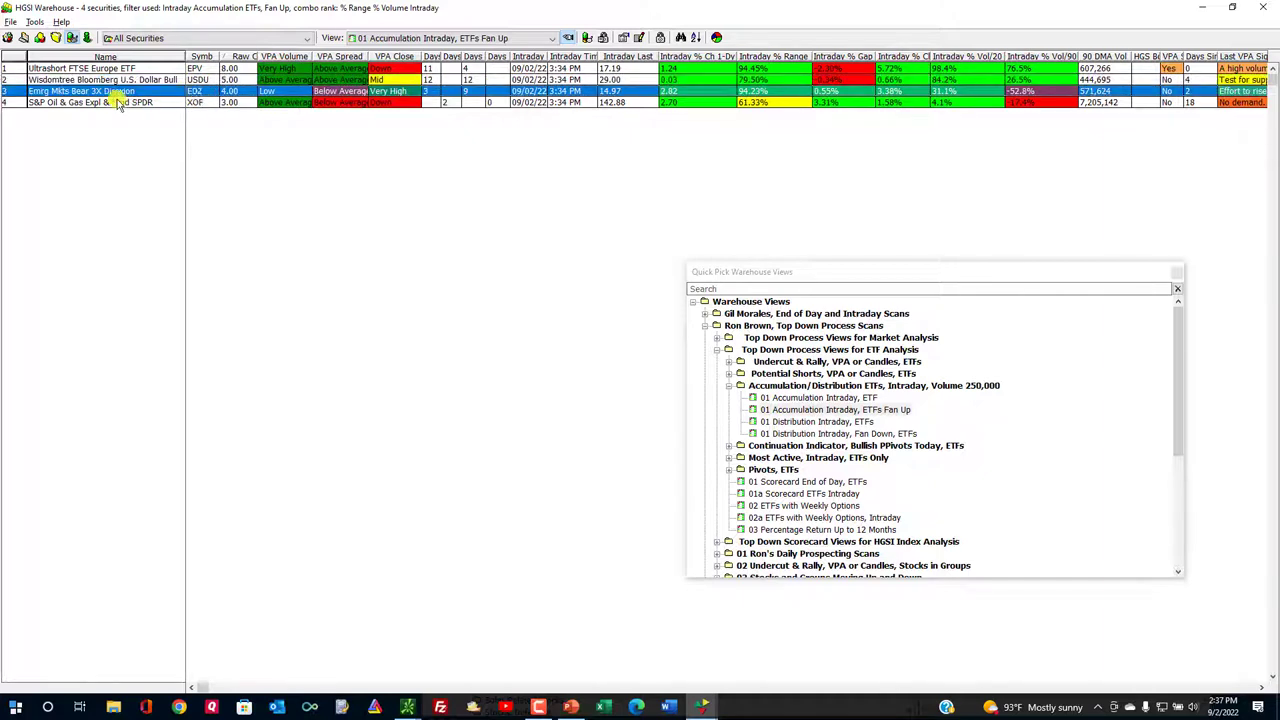
click(206, 101)
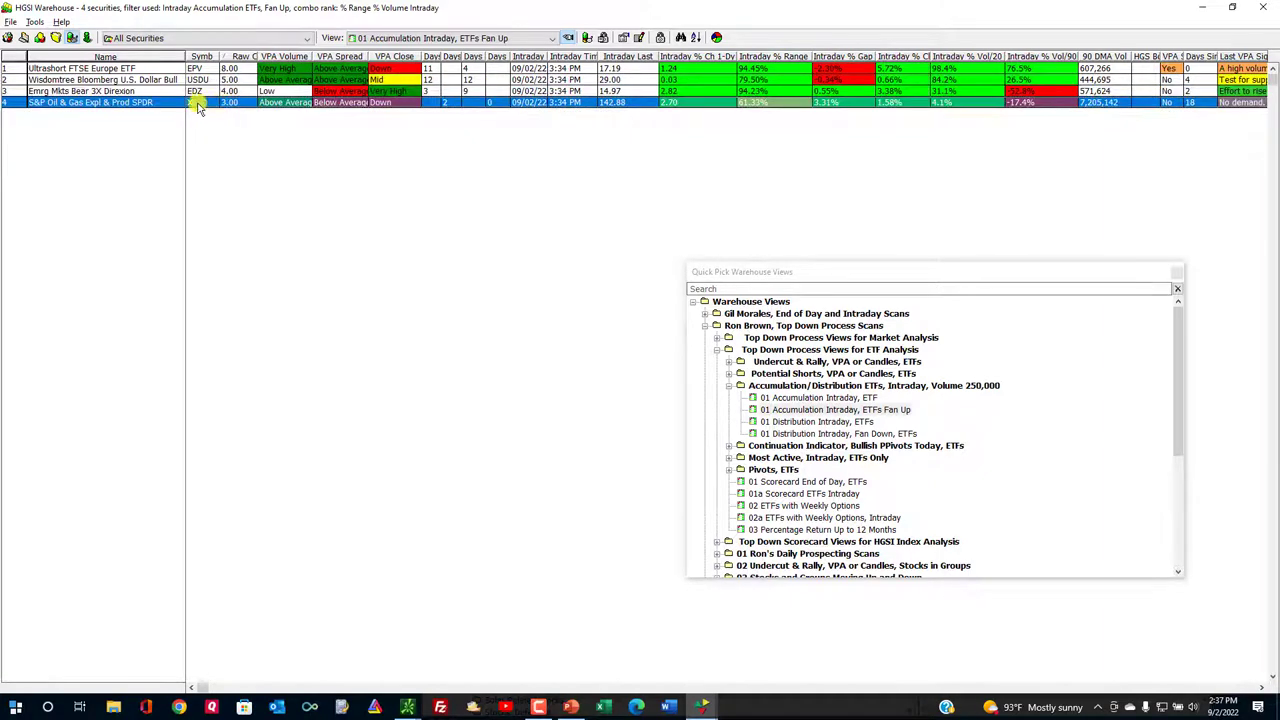
Step: Open daily stock charts for XOP and then Emrg Mkts Bear 3X Direxion (EDZ)
double_click(434, 102)
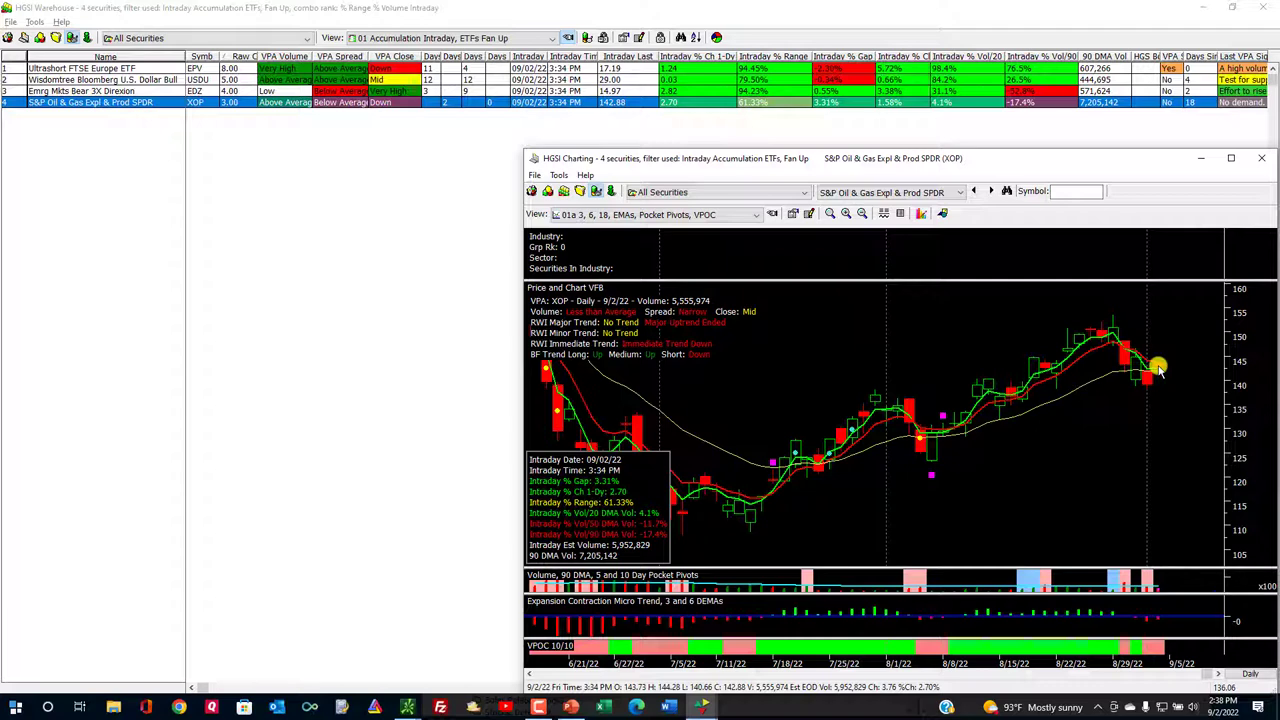
click(760, 108)
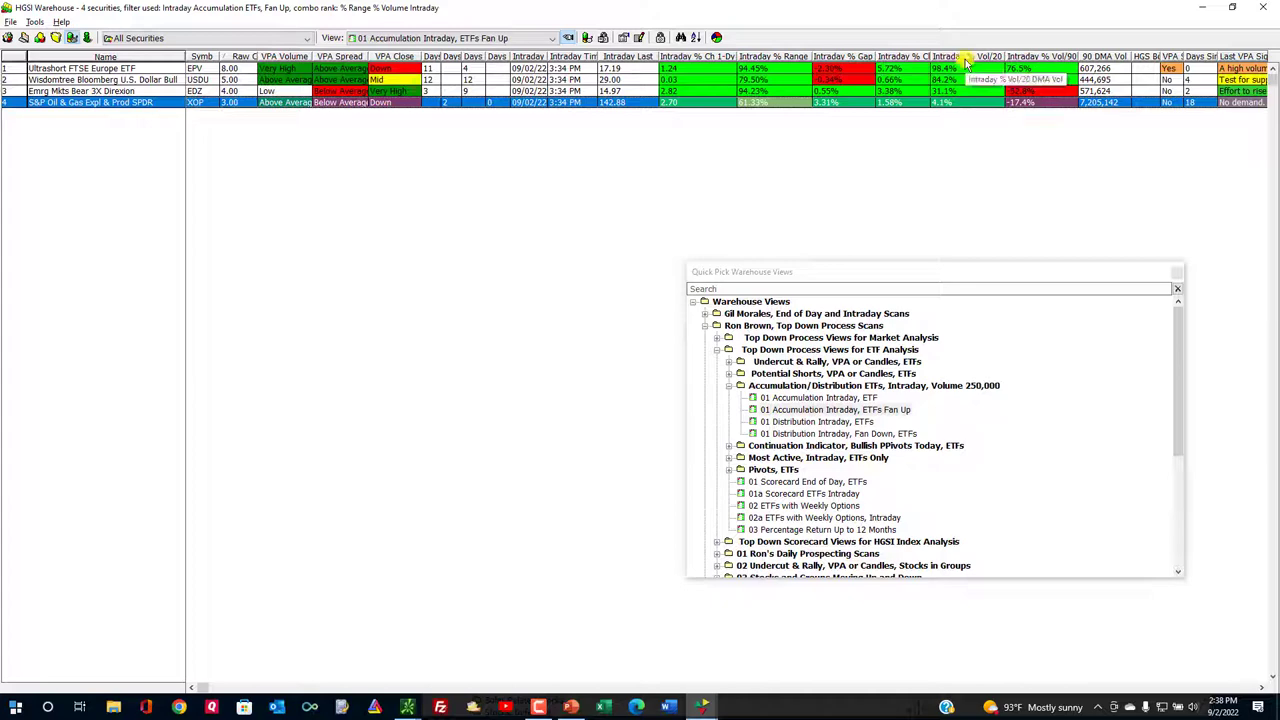
double_click(729, 104)
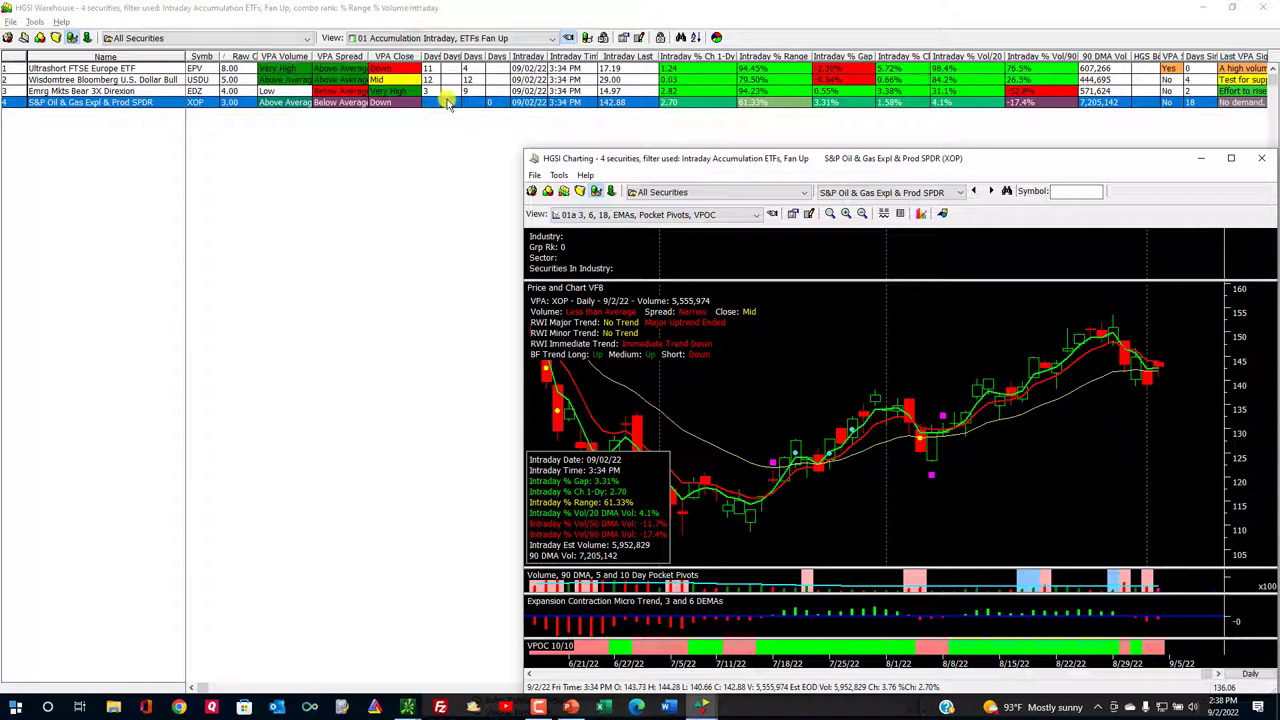
click(198, 90)
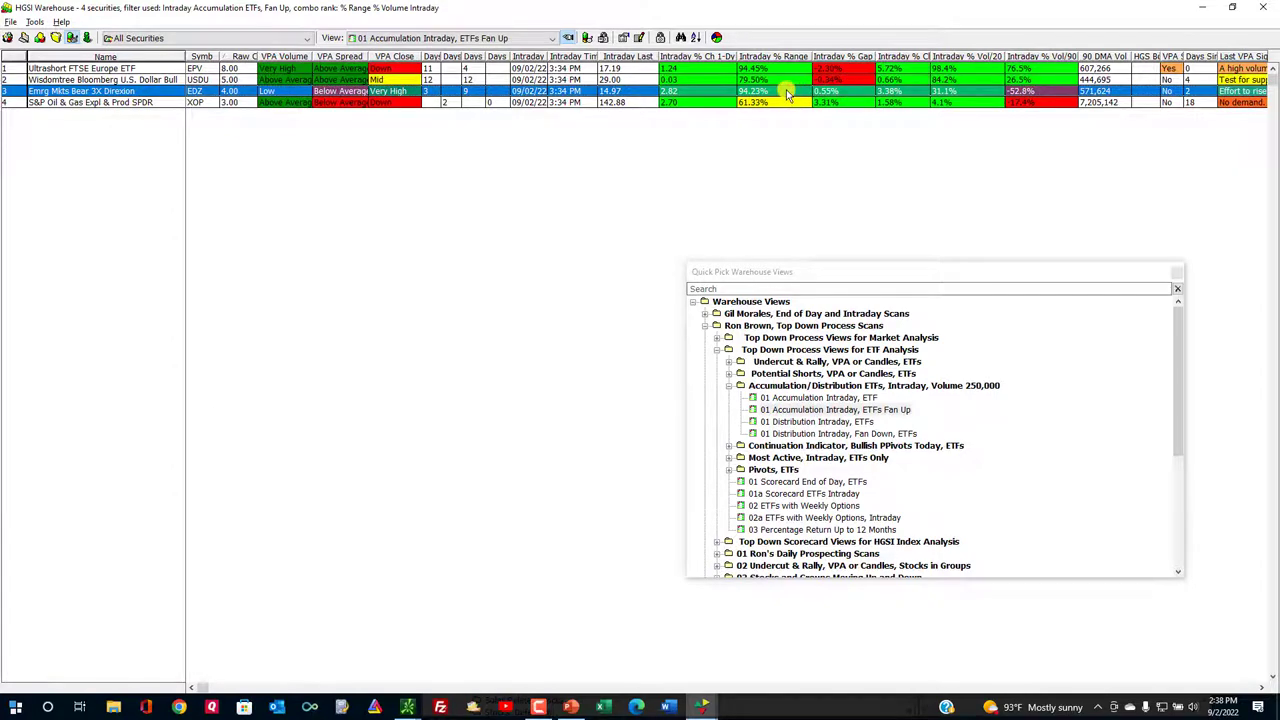
double_click(787, 93)
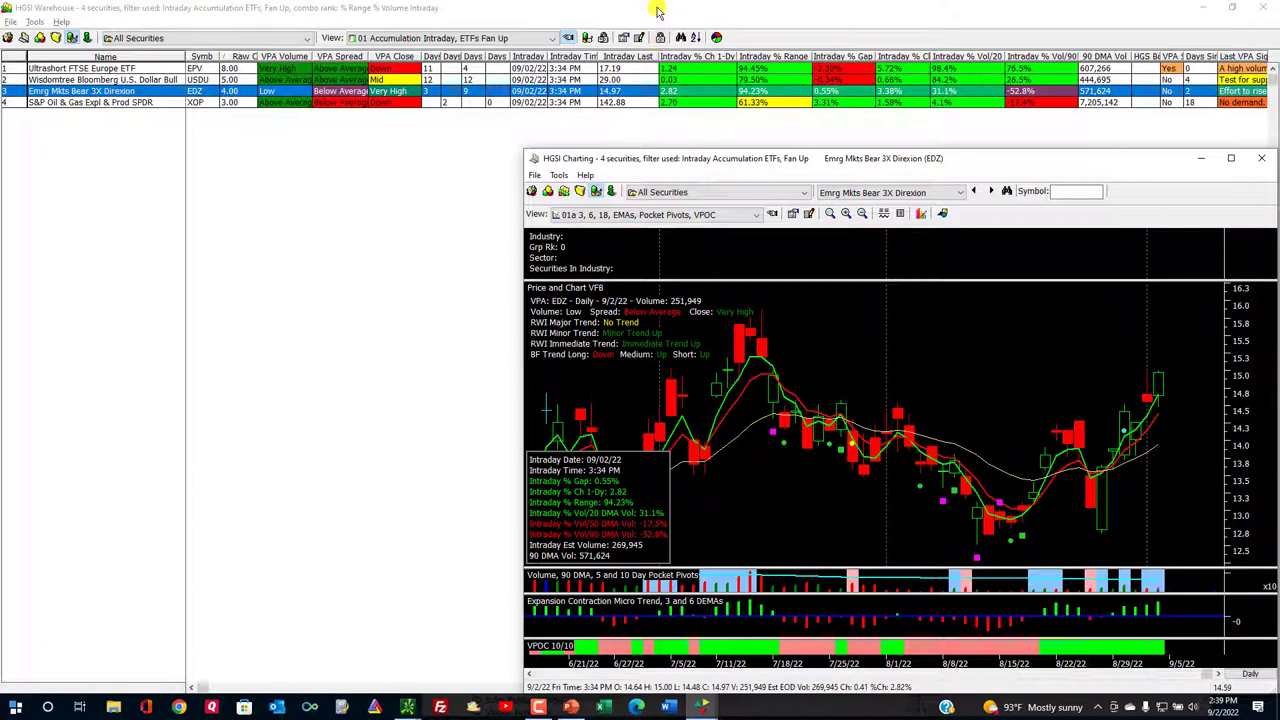
Step: In HGSI Designer, choose the 08 SPDR ETF Sectors Expanded group, leaving only XOP
click(7, 38)
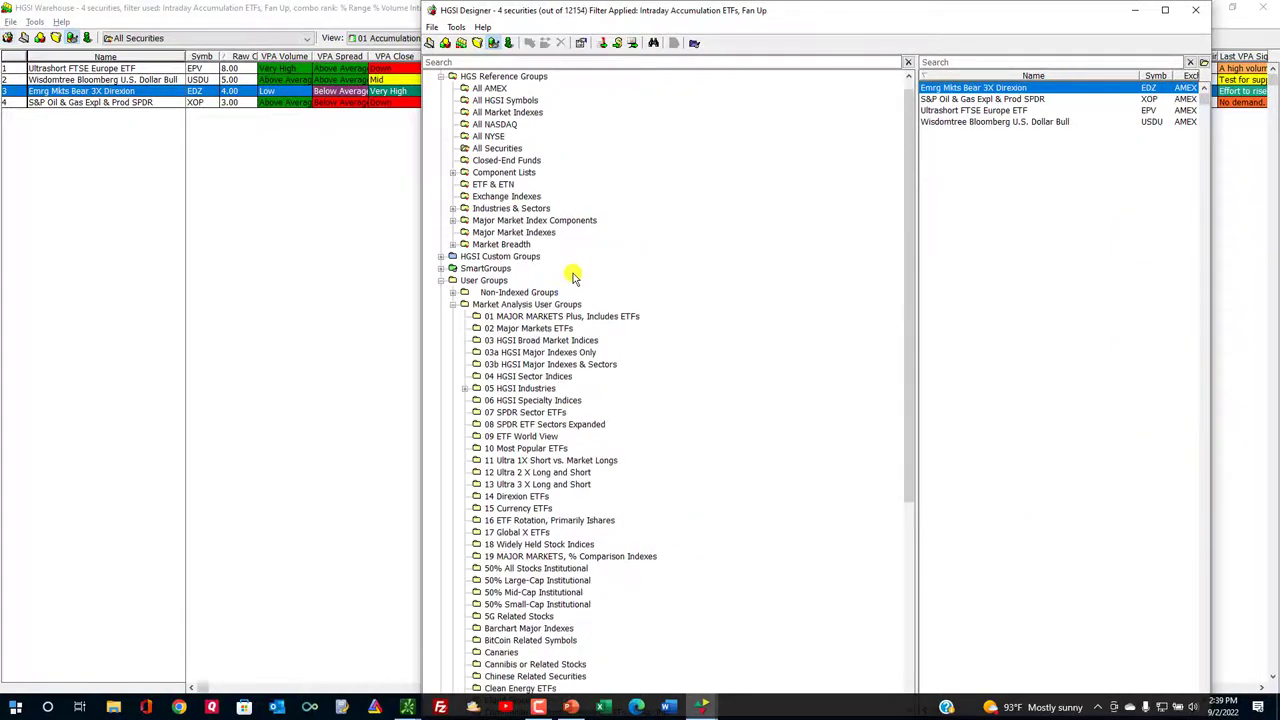
click(532, 305)
scroll(556, 388, down, 2)
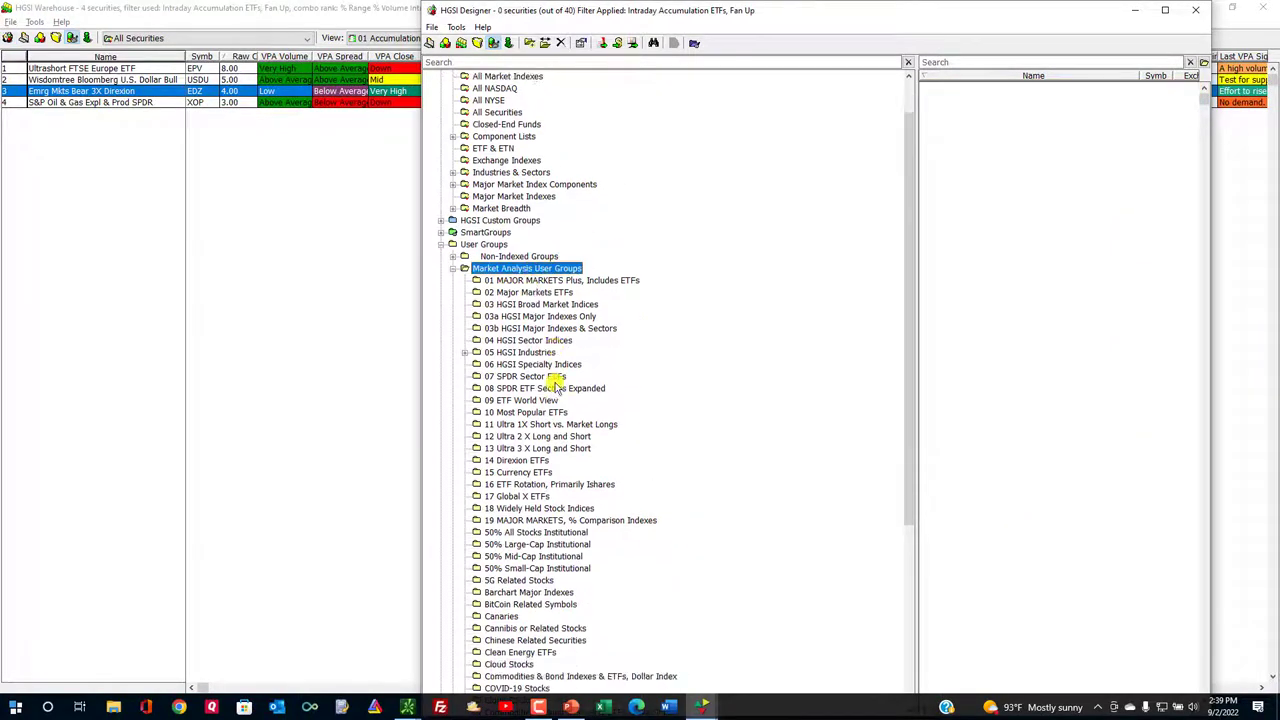
click(533, 258)
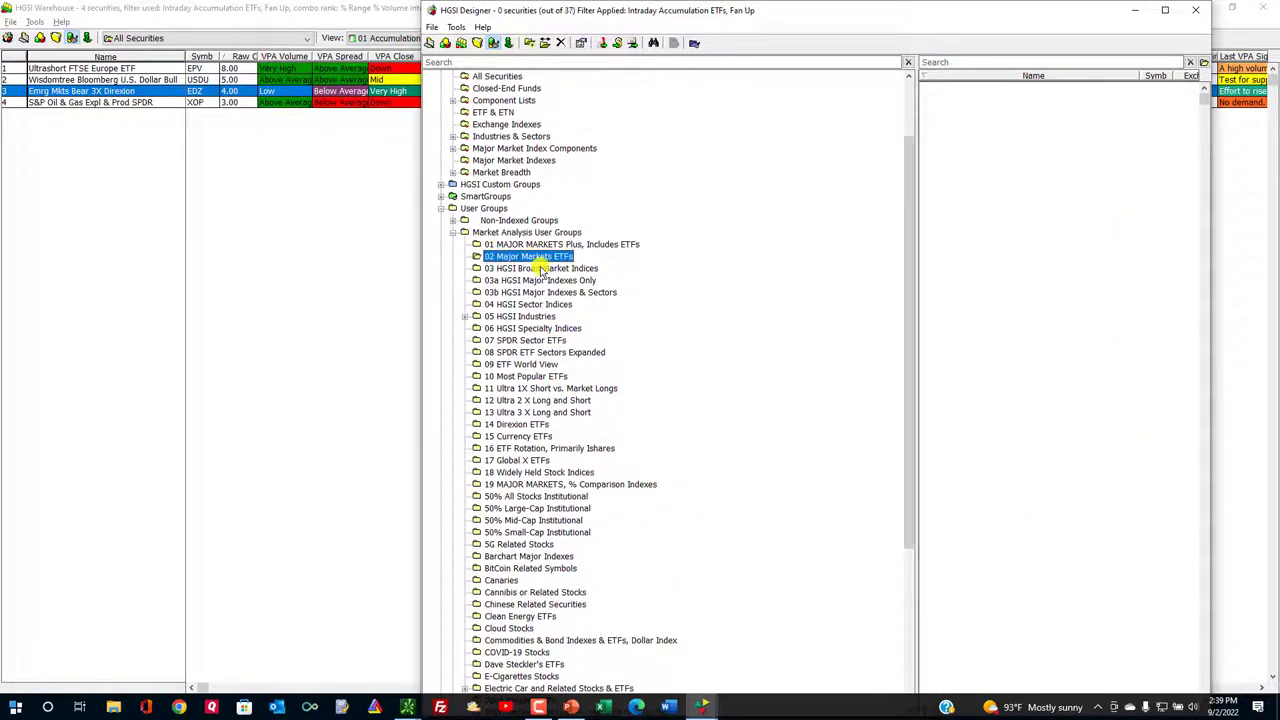
click(513, 341)
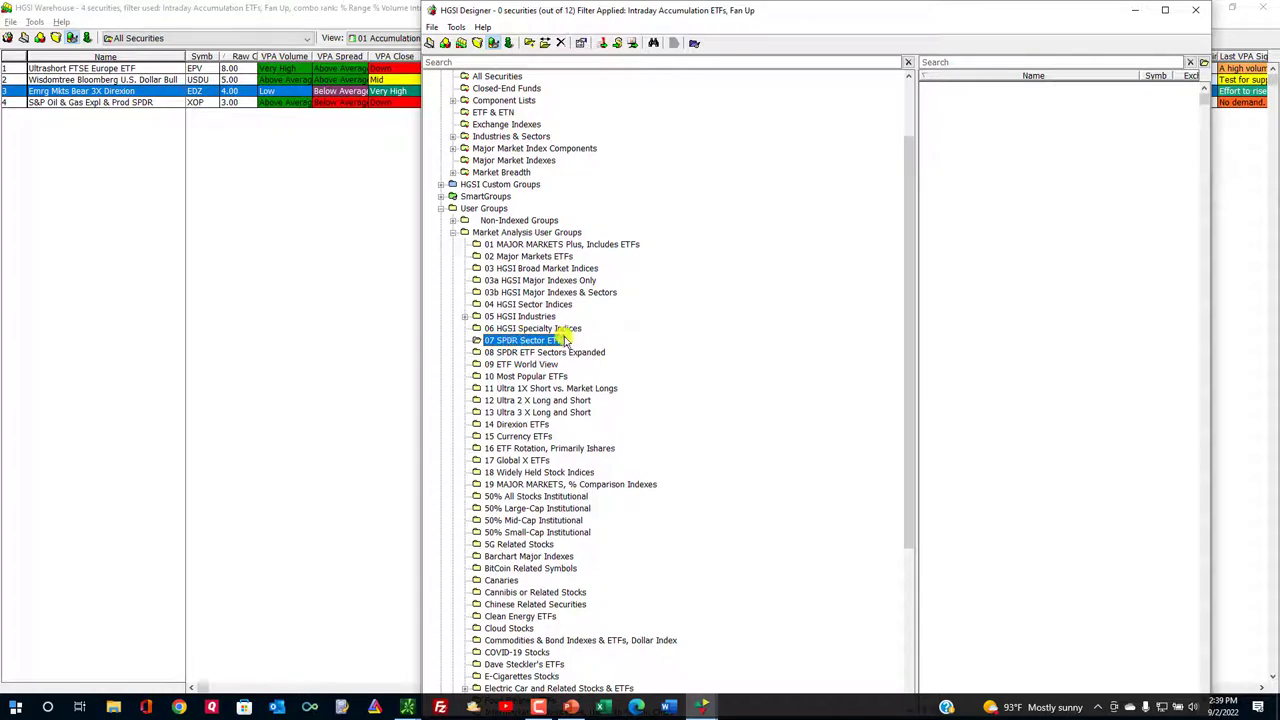
click(552, 353)
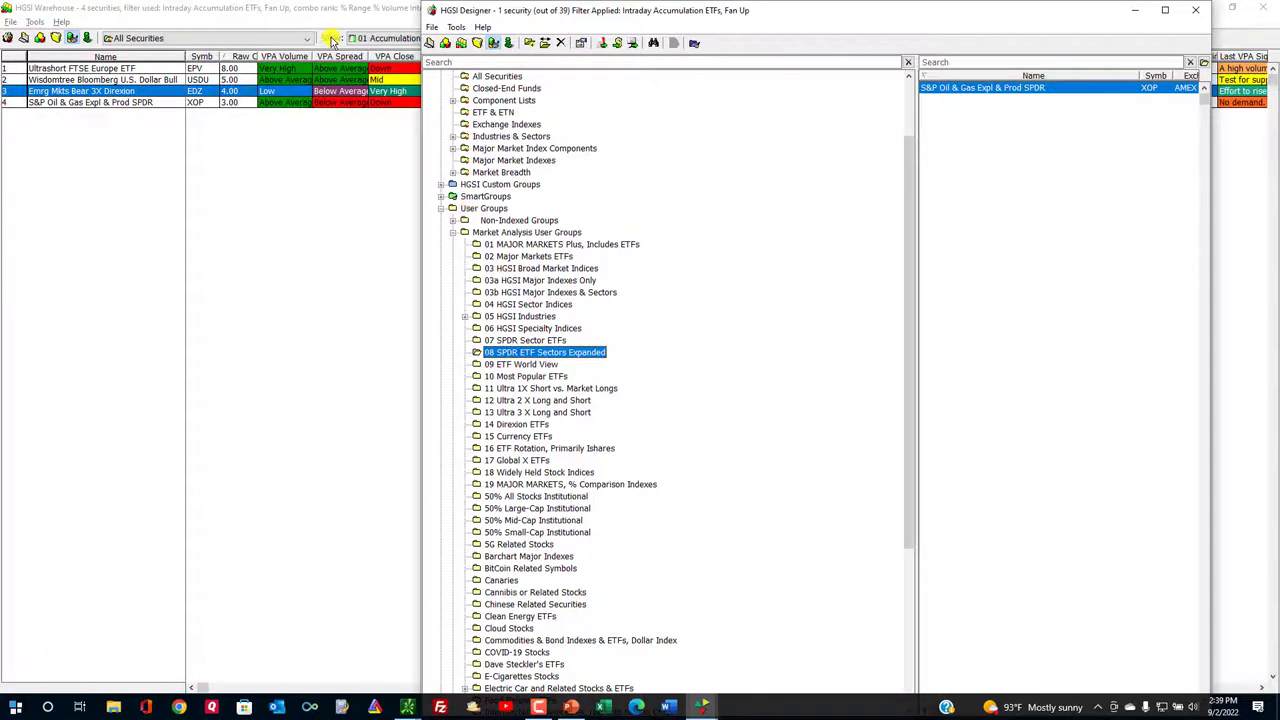
click(463, 43)
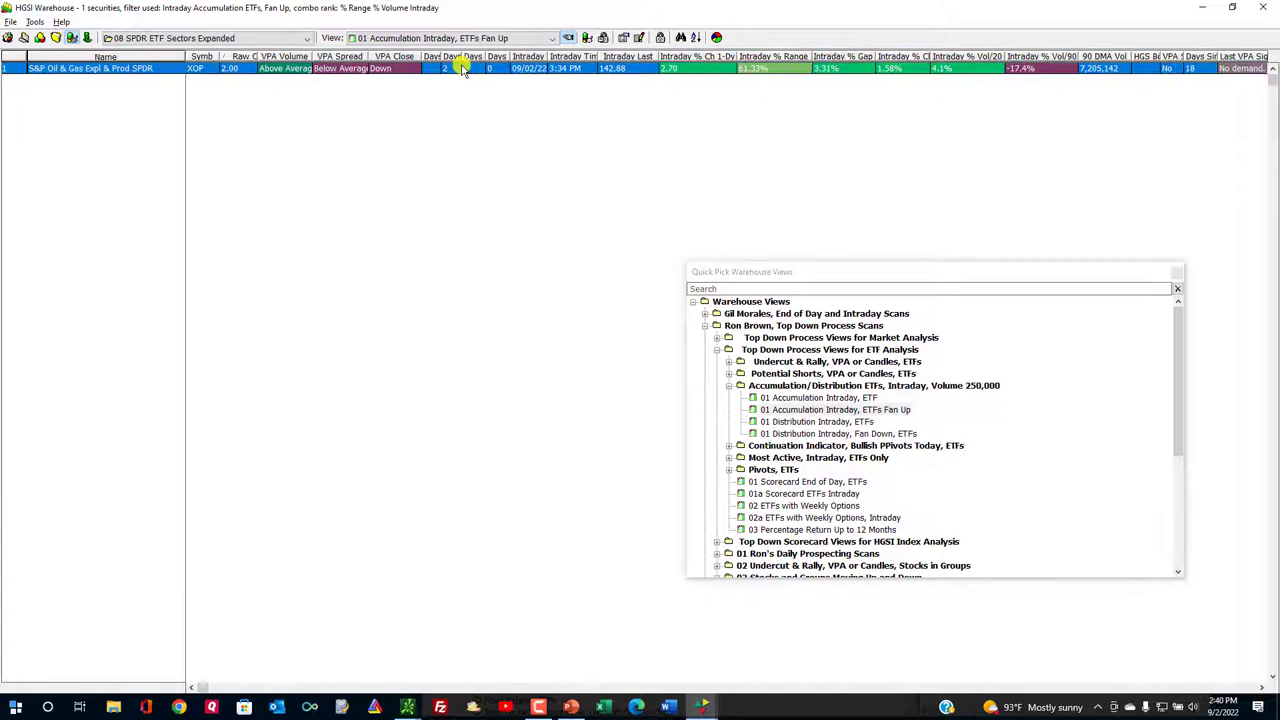
Step: Chart XOP, then bring up the list of saved screening views
double_click(463, 68)
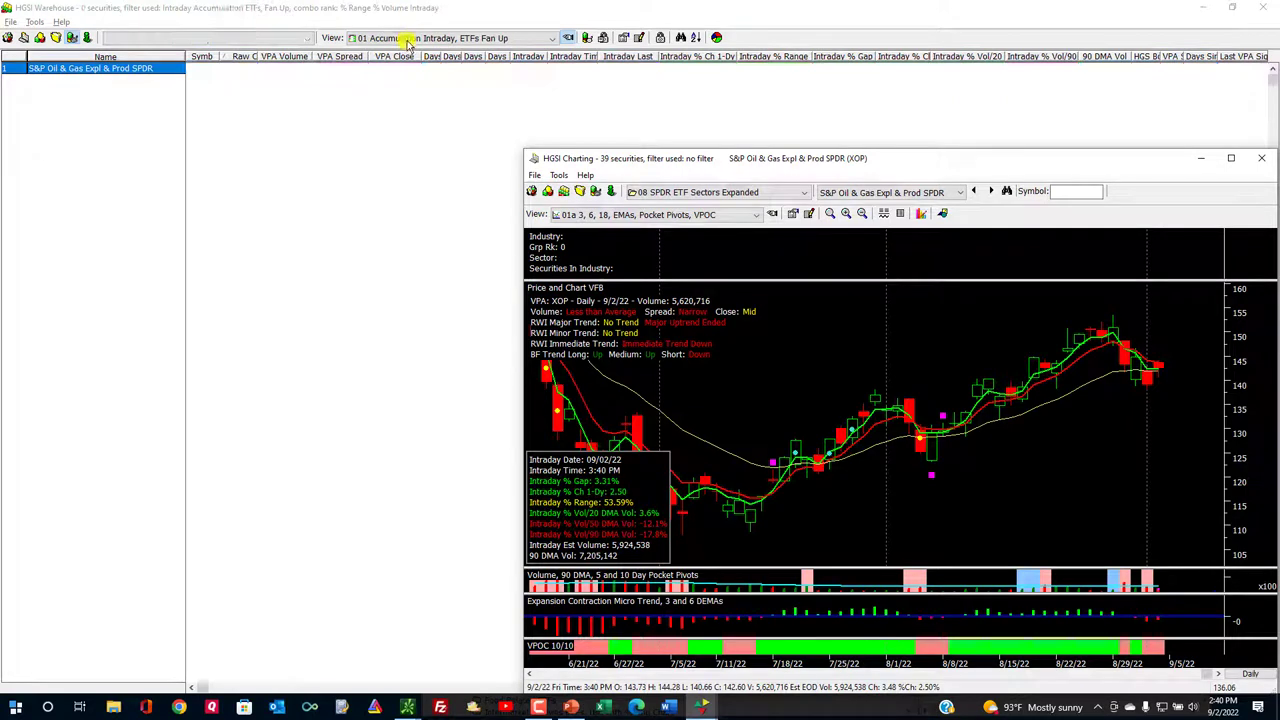
click(408, 40)
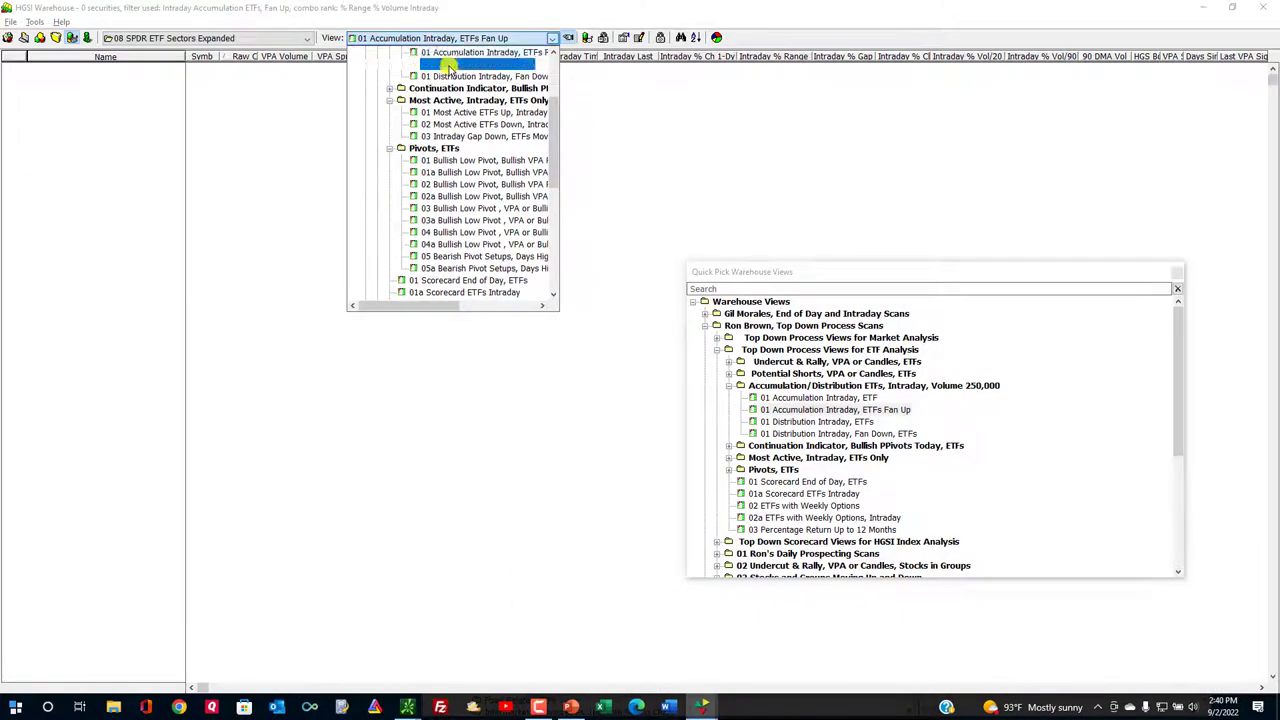
Step: Show all 39 SPDR sector ETFs unfiltered in the 01 Distribution Intraday, ETFs view
click(445, 64)
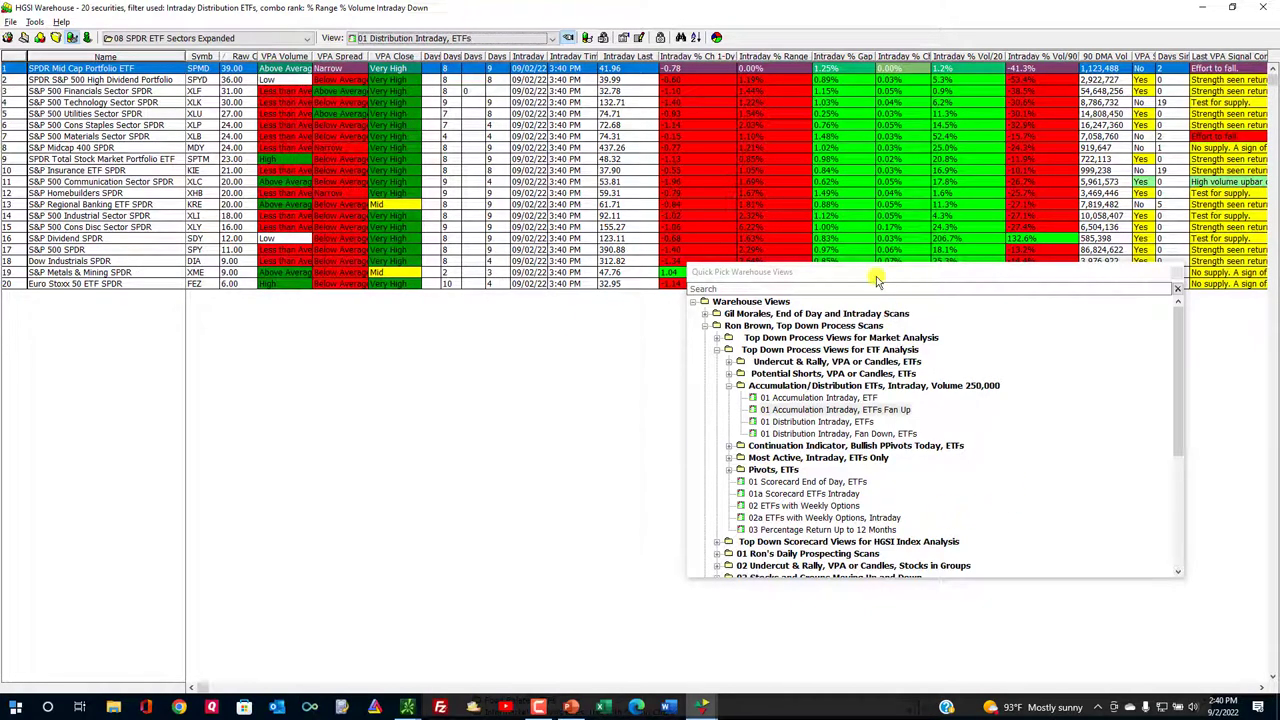
drag(877, 277, 861, 362)
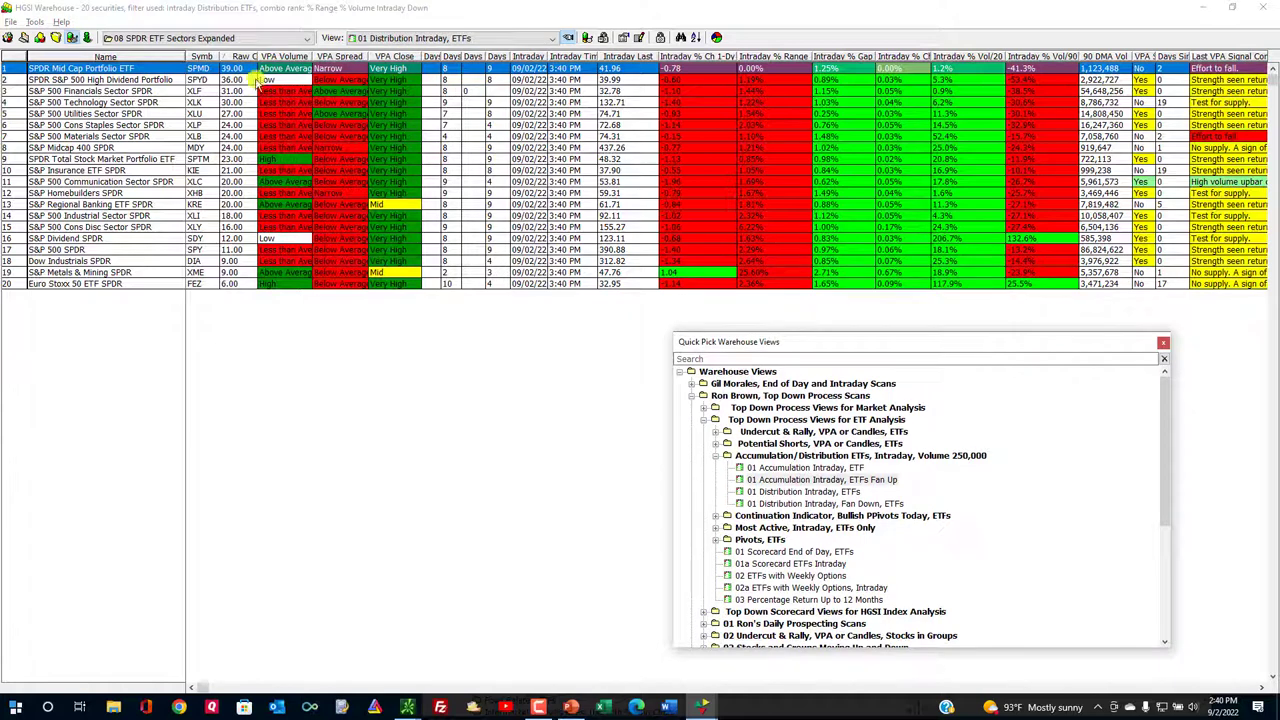
click(72, 38)
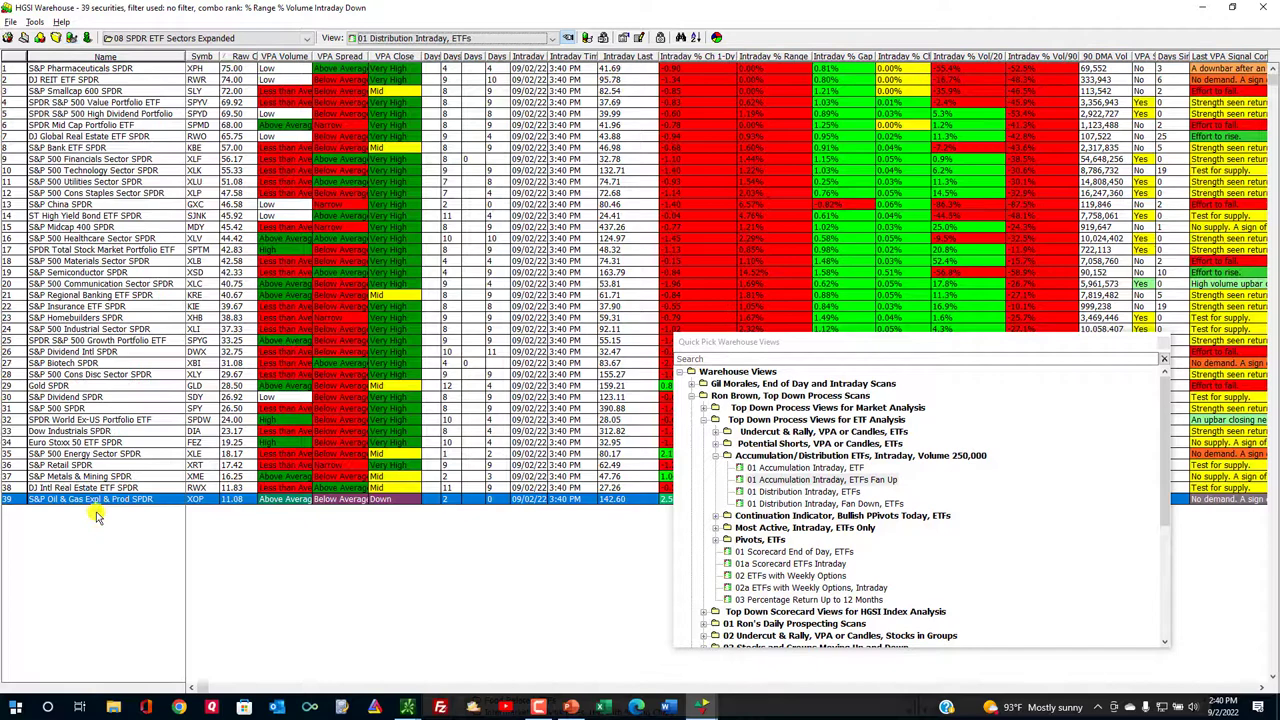
click(772, 345)
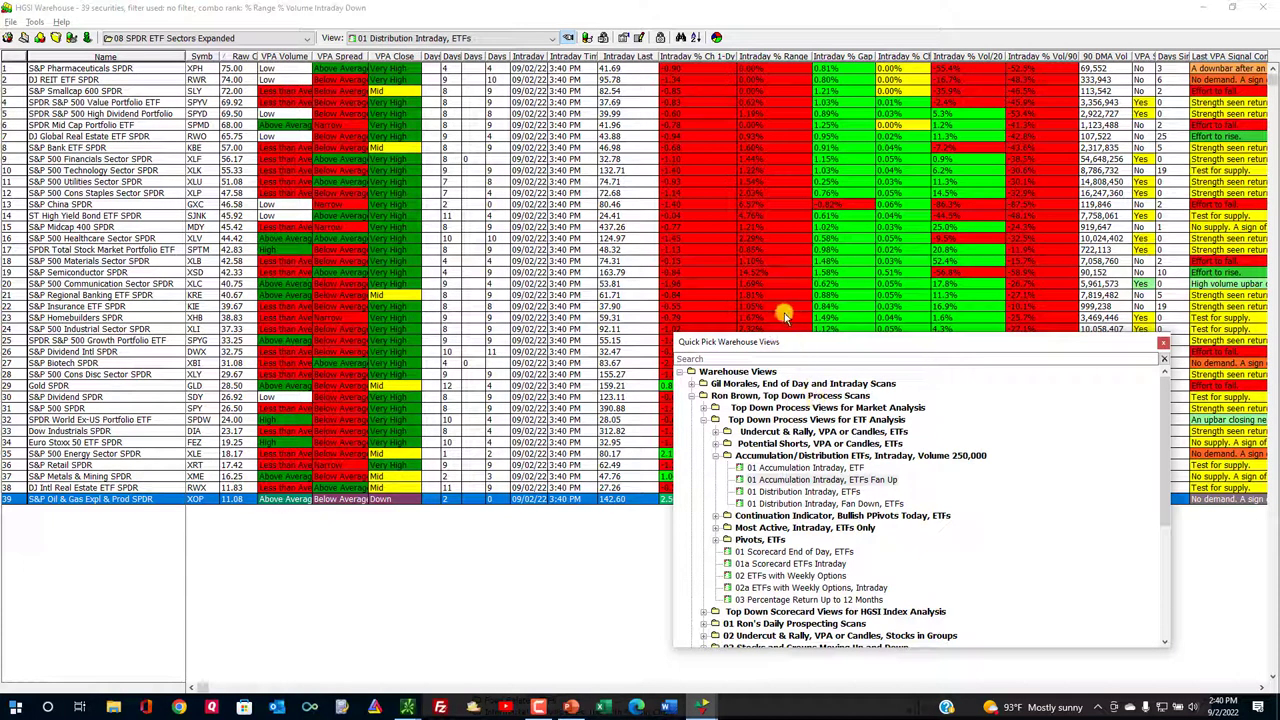
Step: Try 01 Accumulation Intraday, ETF (no matches), then reload 01 Distribution Intraday, ETFs for 20 ETFs
click(816, 467)
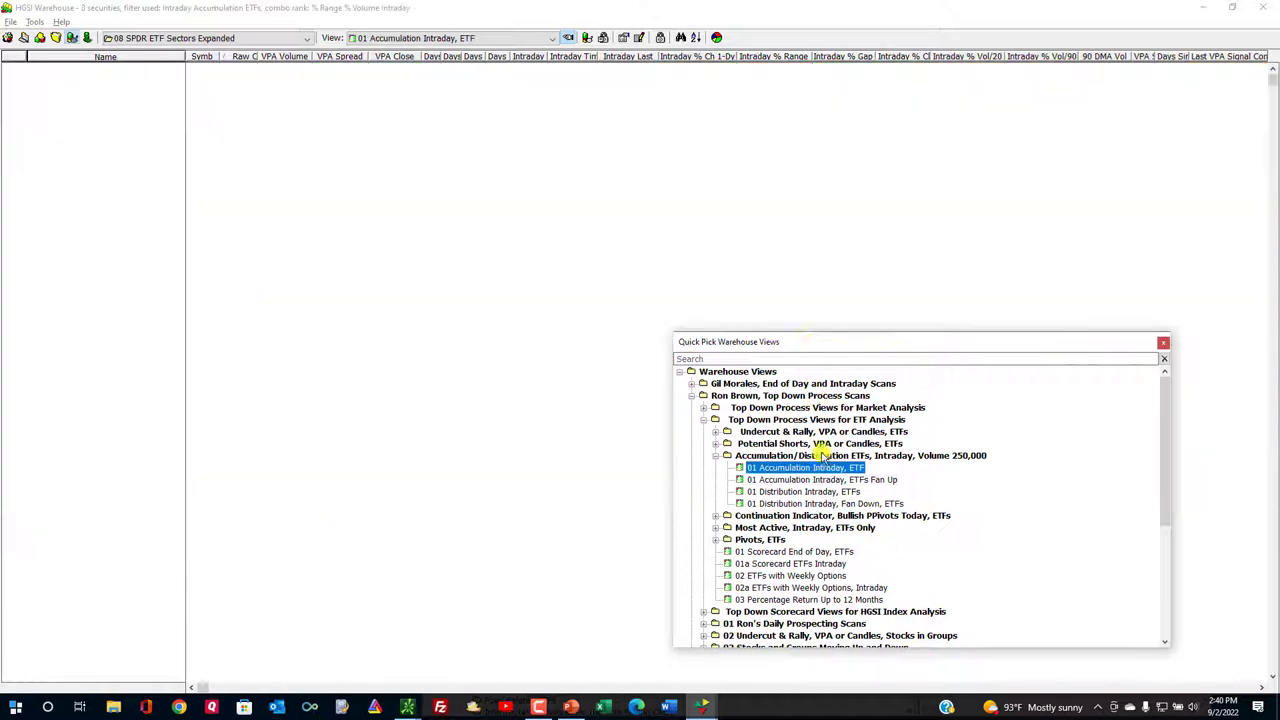
click(587, 38)
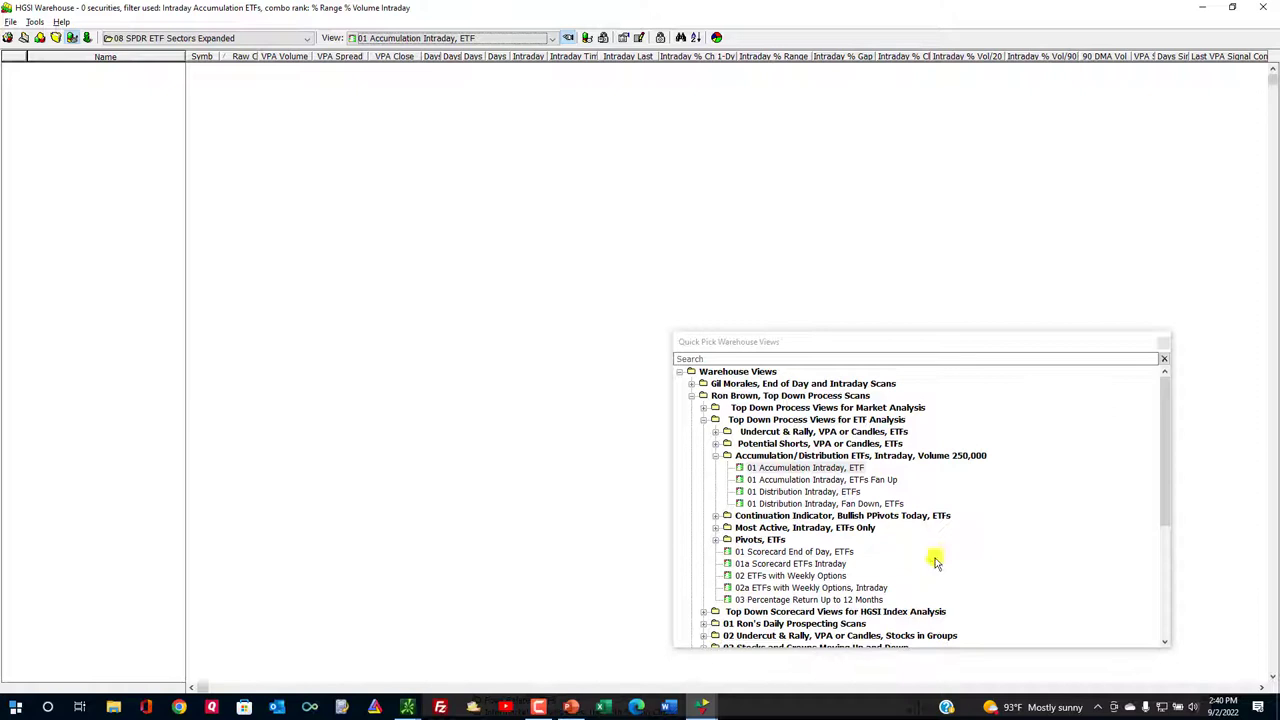
click(822, 492)
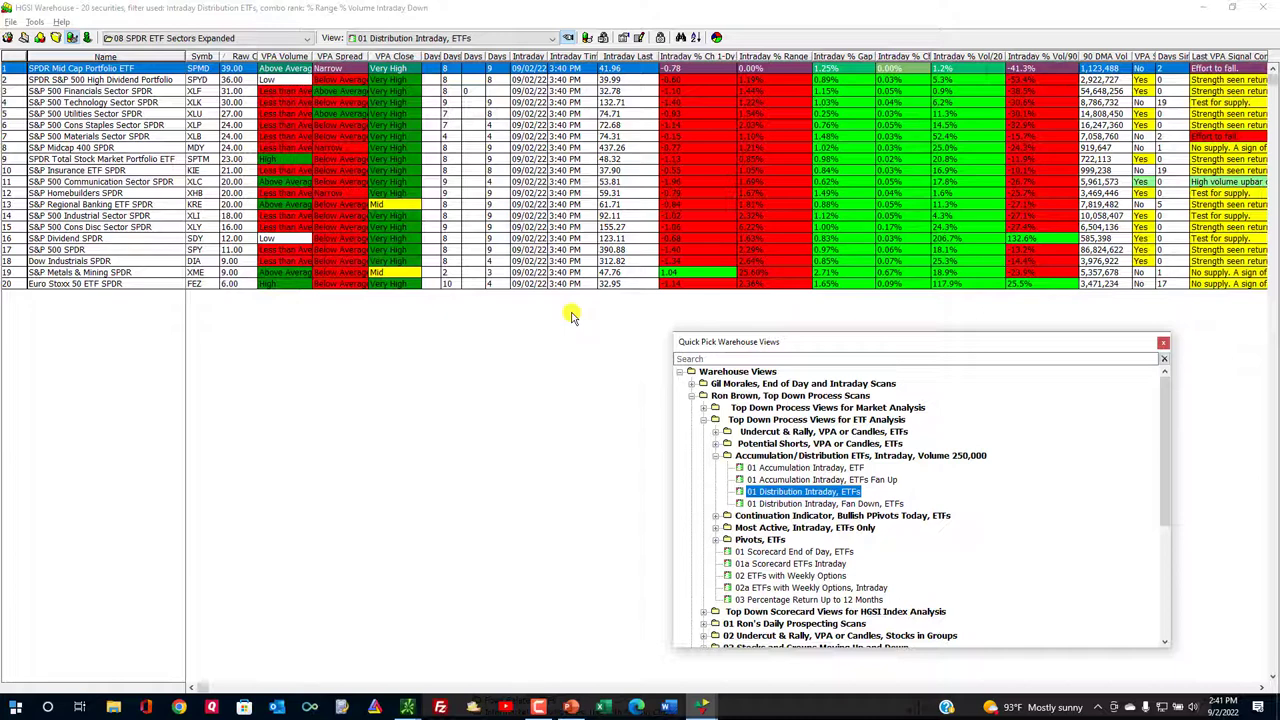
Step: Switch to the 10 Most Popular ETFs group and toggle the distribution filter off and on
click(298, 42)
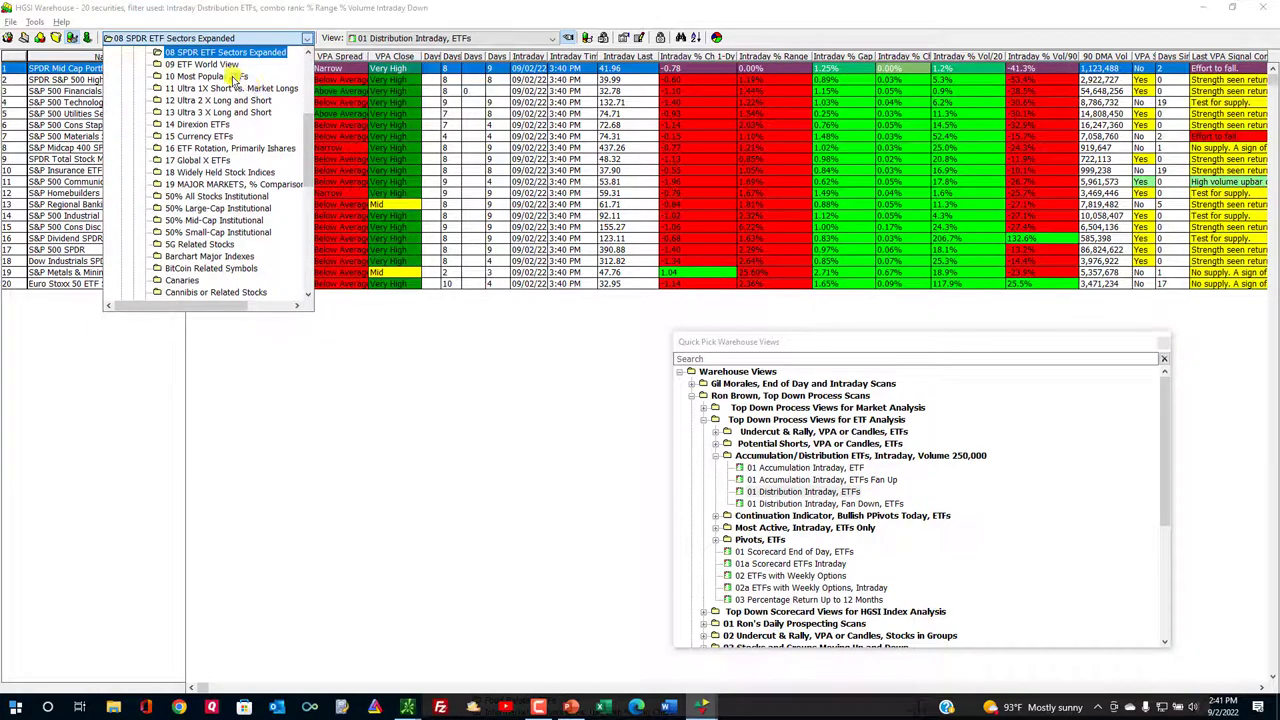
click(230, 78)
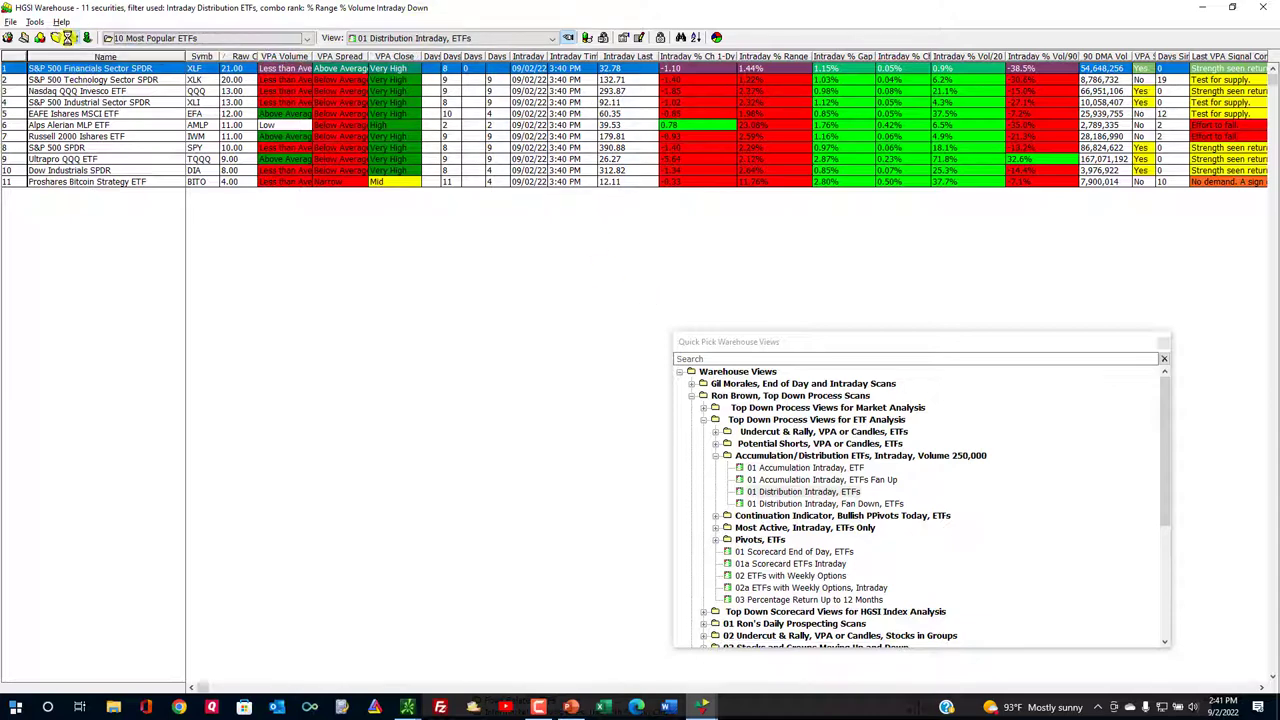
click(67, 37)
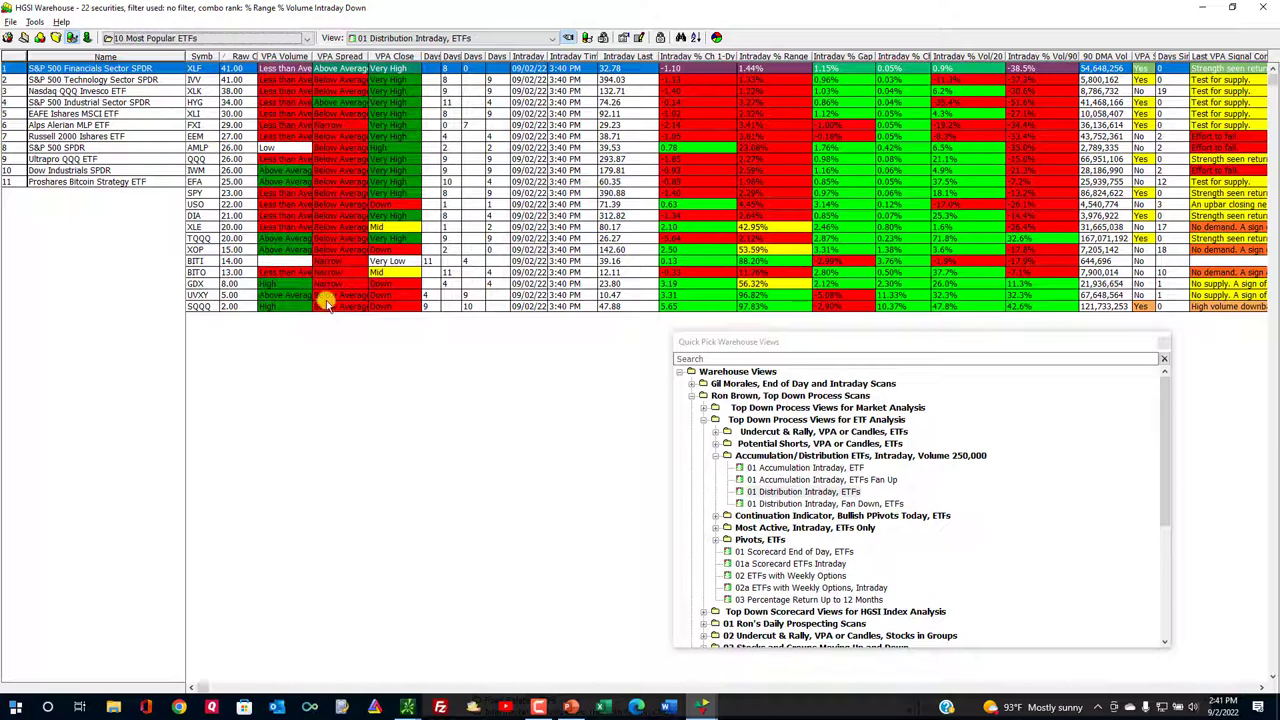
click(313, 252)
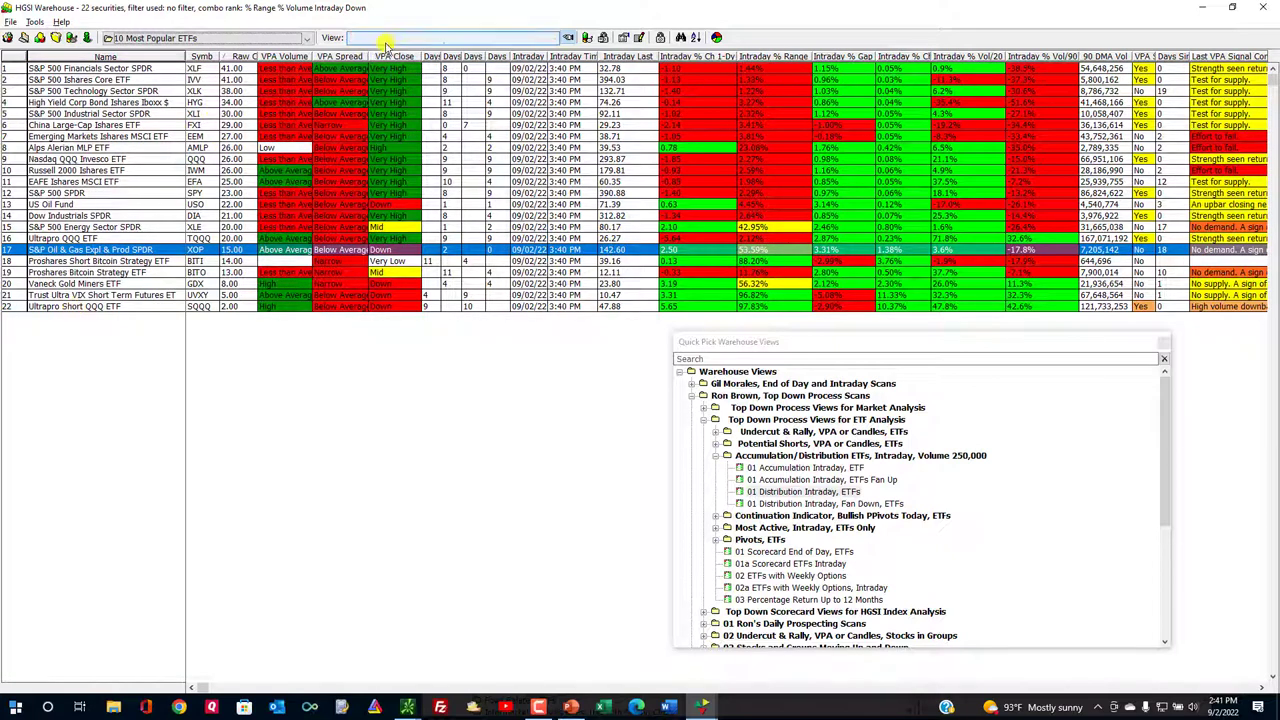
click(588, 38)
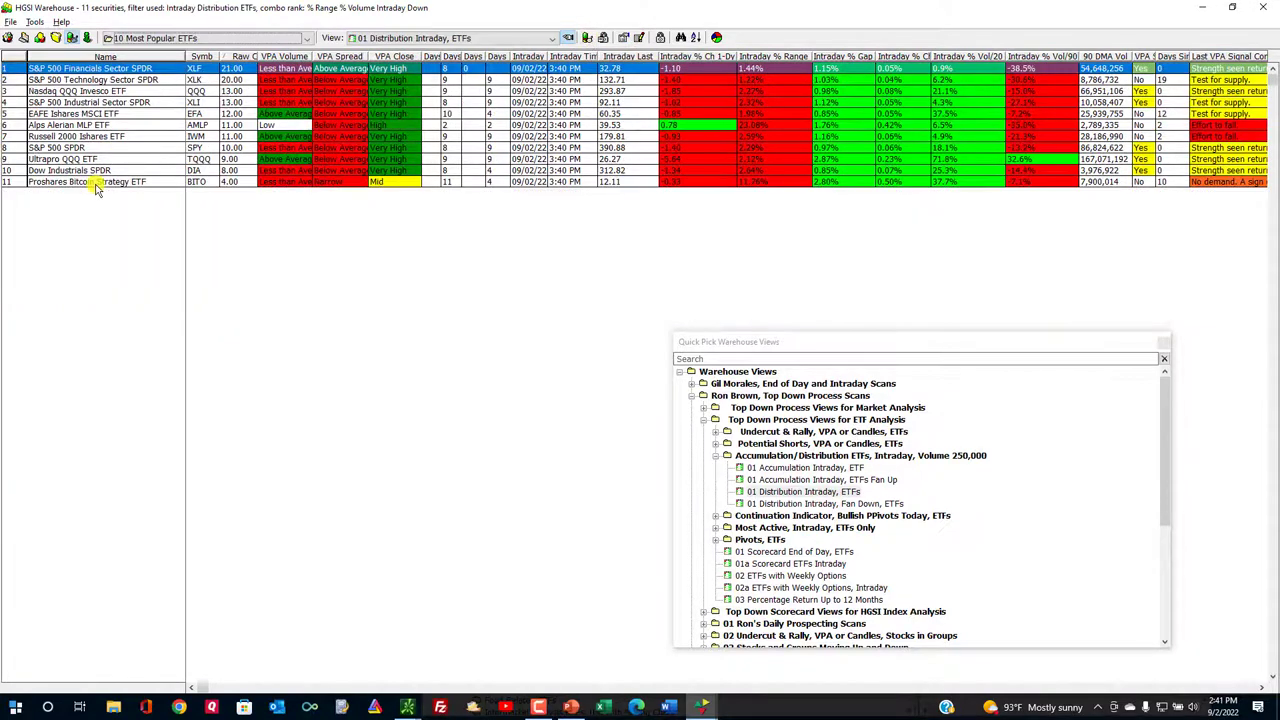
click(96, 183)
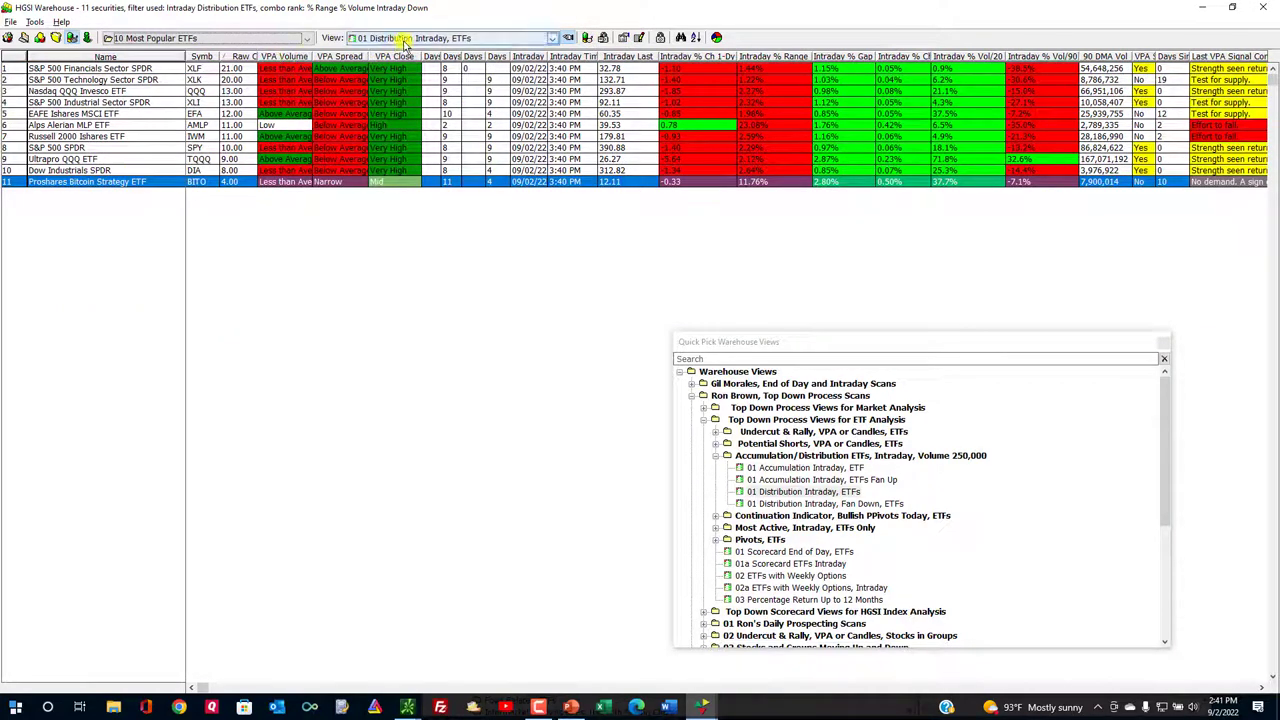
Step: Apply the 01 Accumulation Intraday, ETF view, leaving SQQQ and UVXY, and chart SQQQ
click(405, 38)
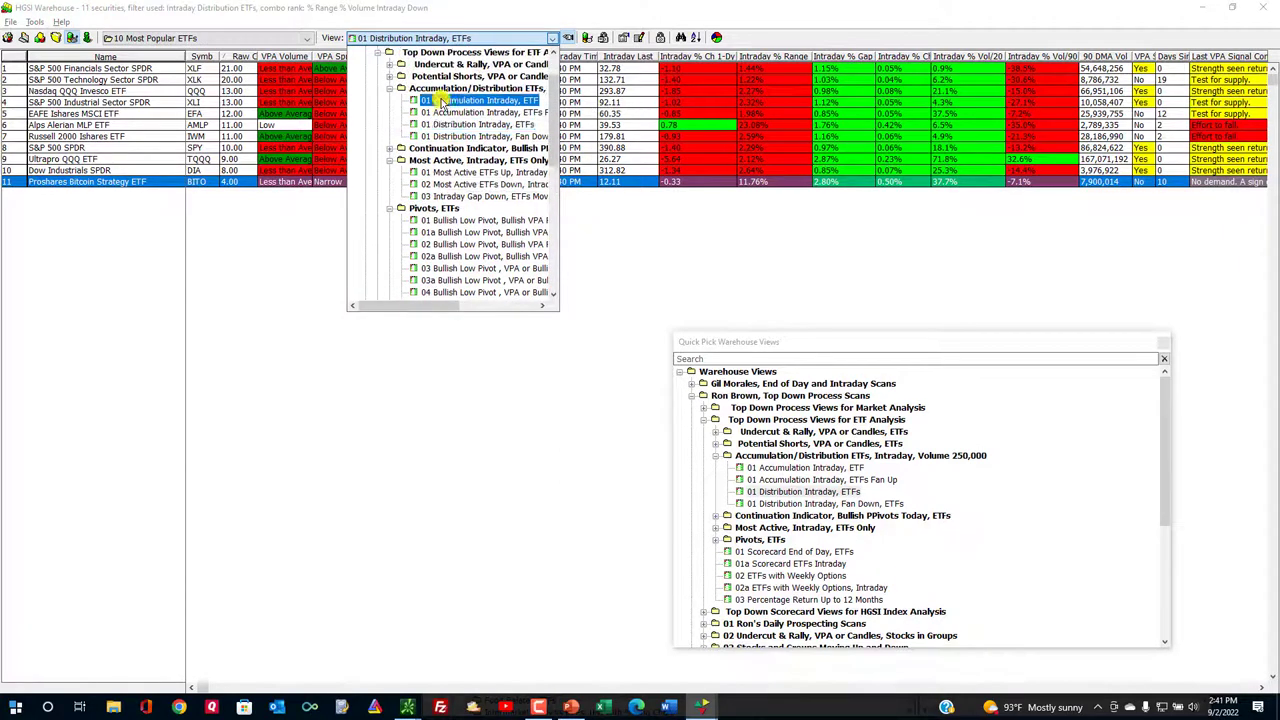
click(441, 101)
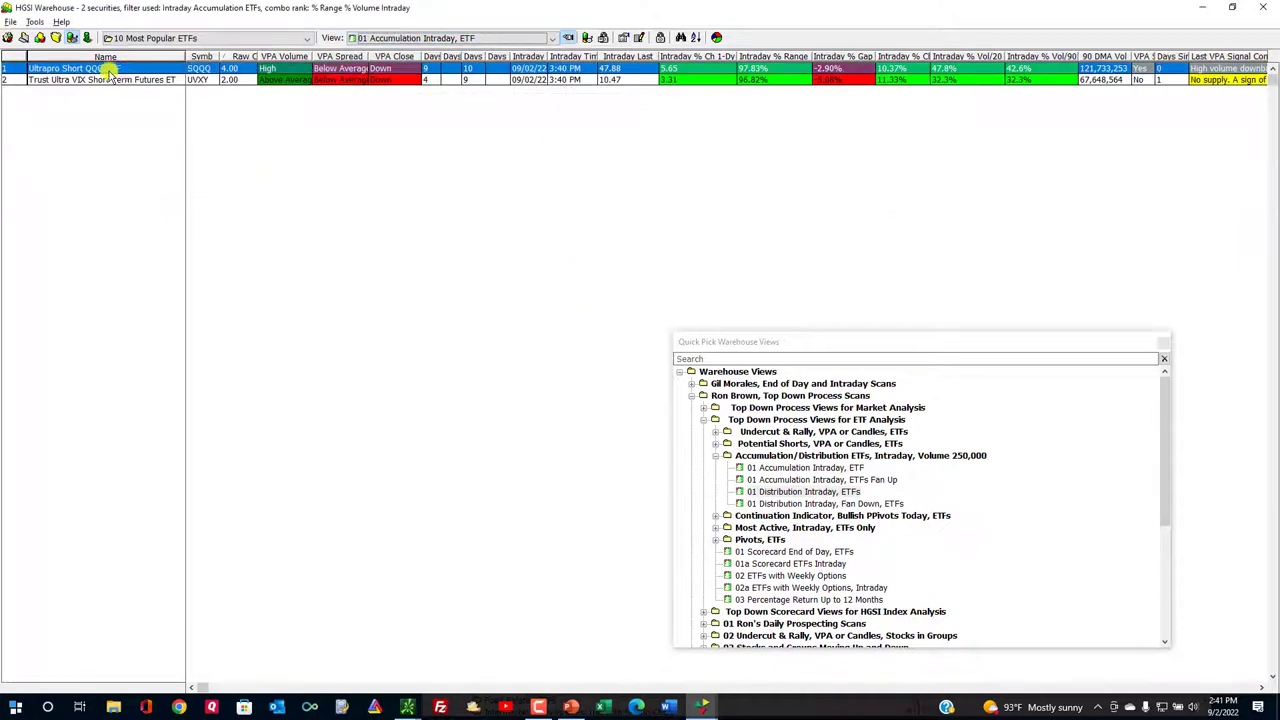
click(210, 82)
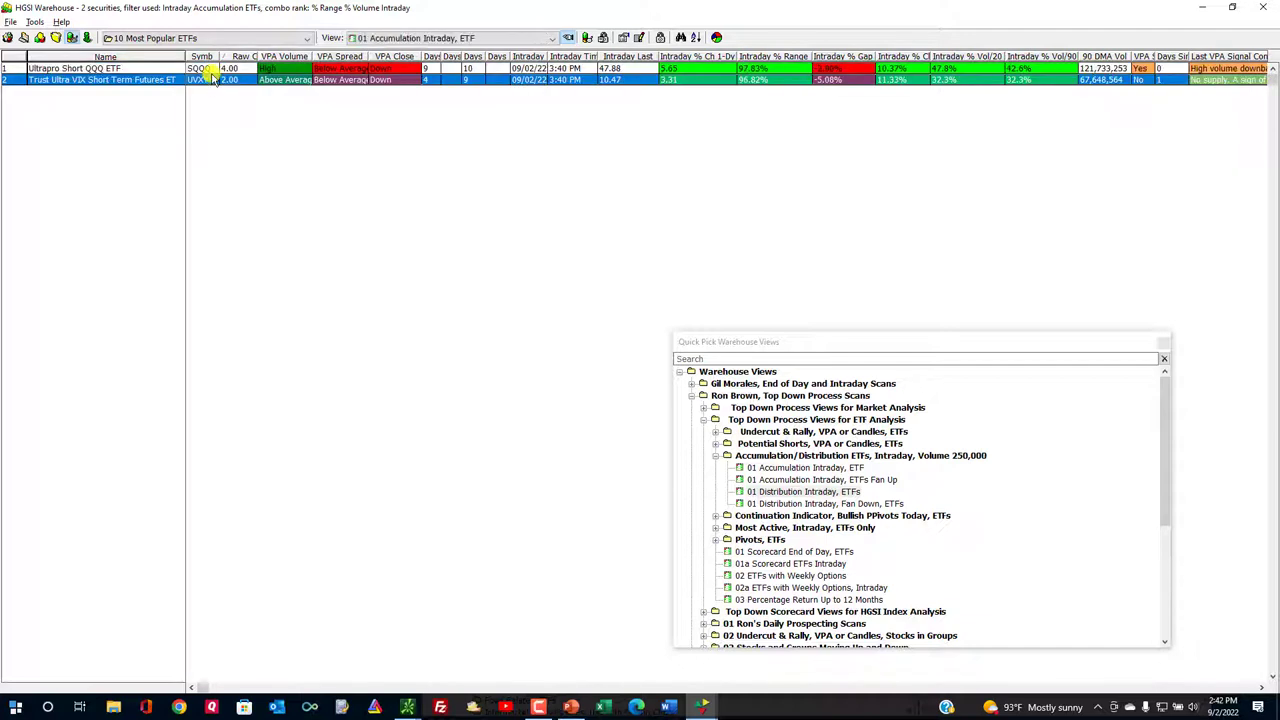
click(216, 70)
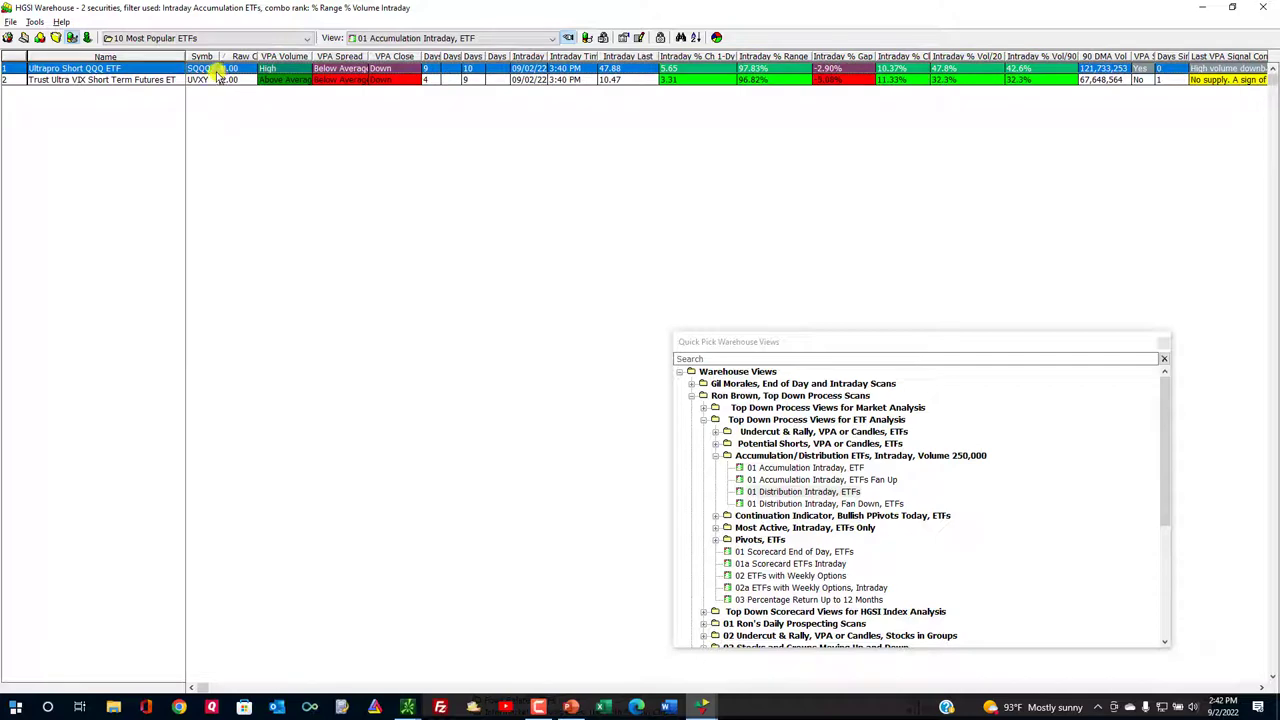
double_click(217, 75)
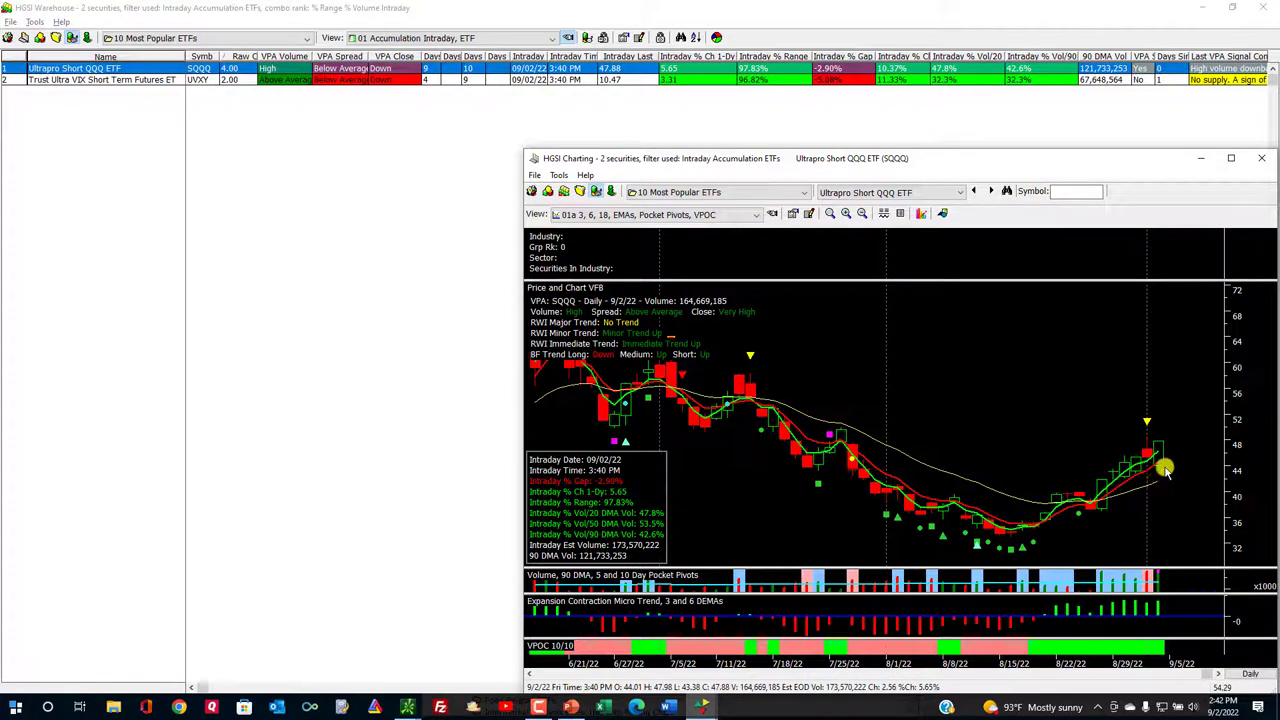
click(282, 37)
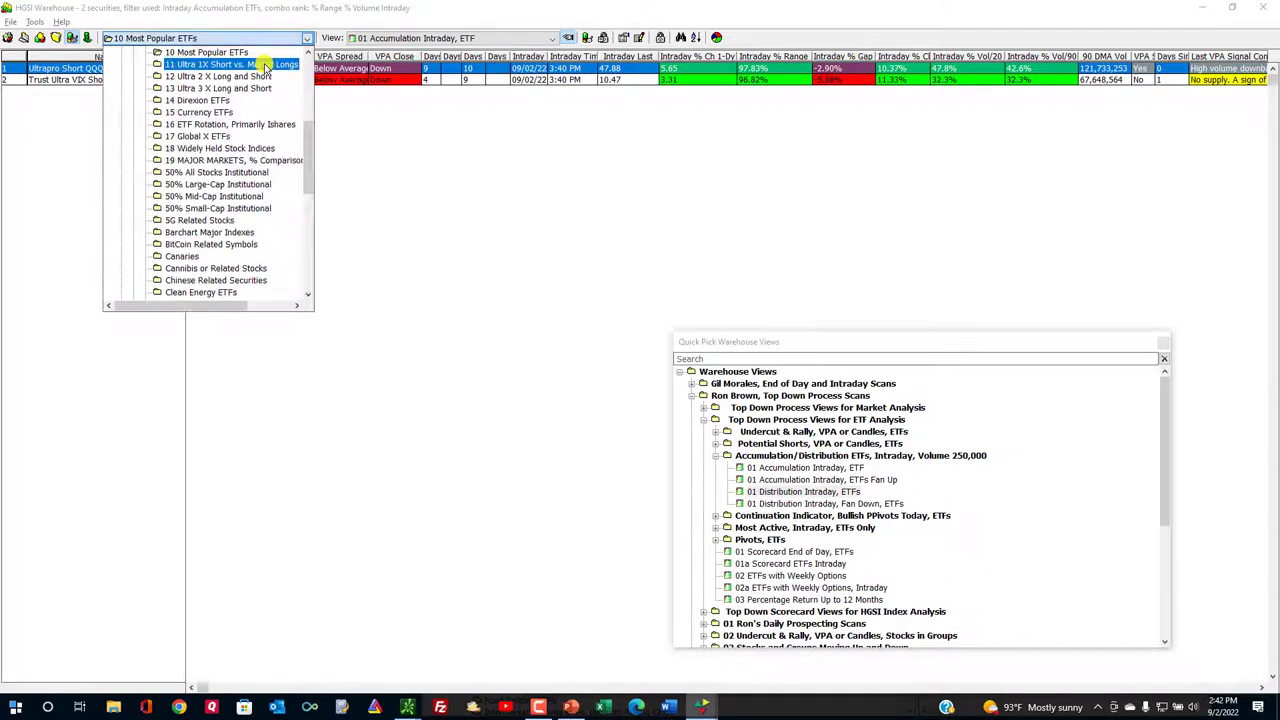
click(240, 52)
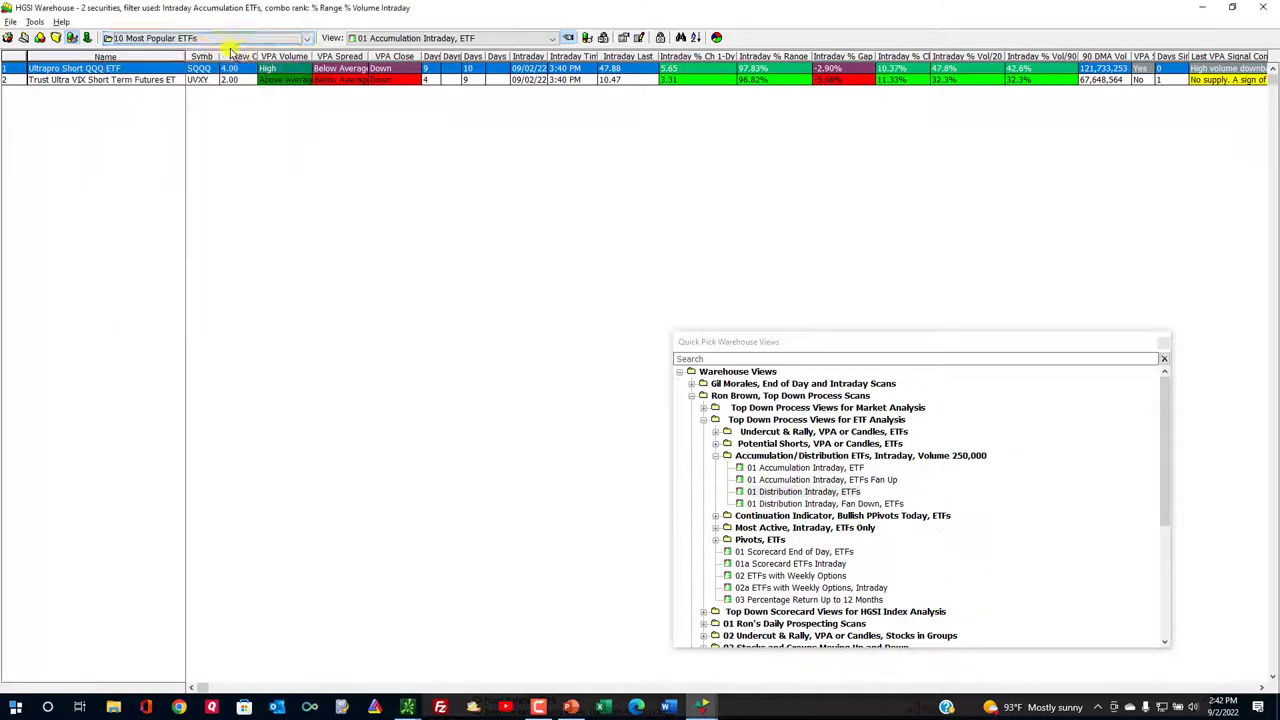
click(434, 42)
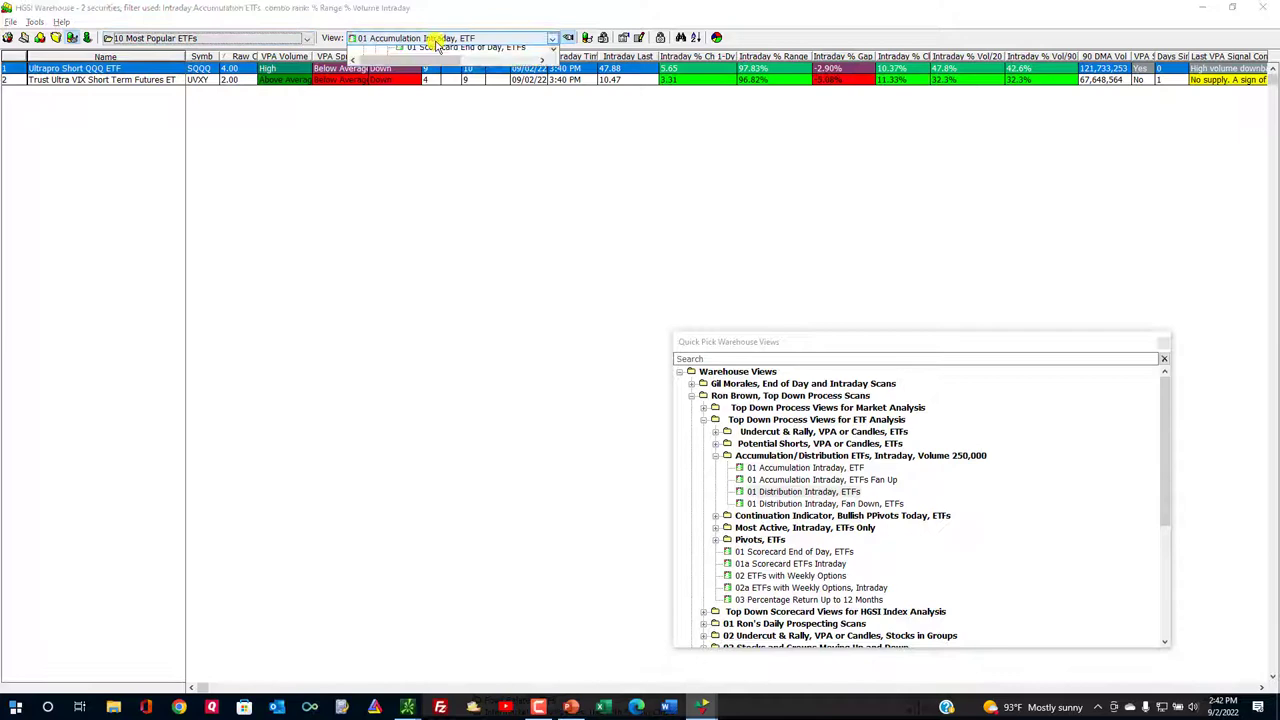
Step: Apply 01 Distribution Intraday, ETFs to list 11 popular ETFs and chart XLF
click(449, 76)
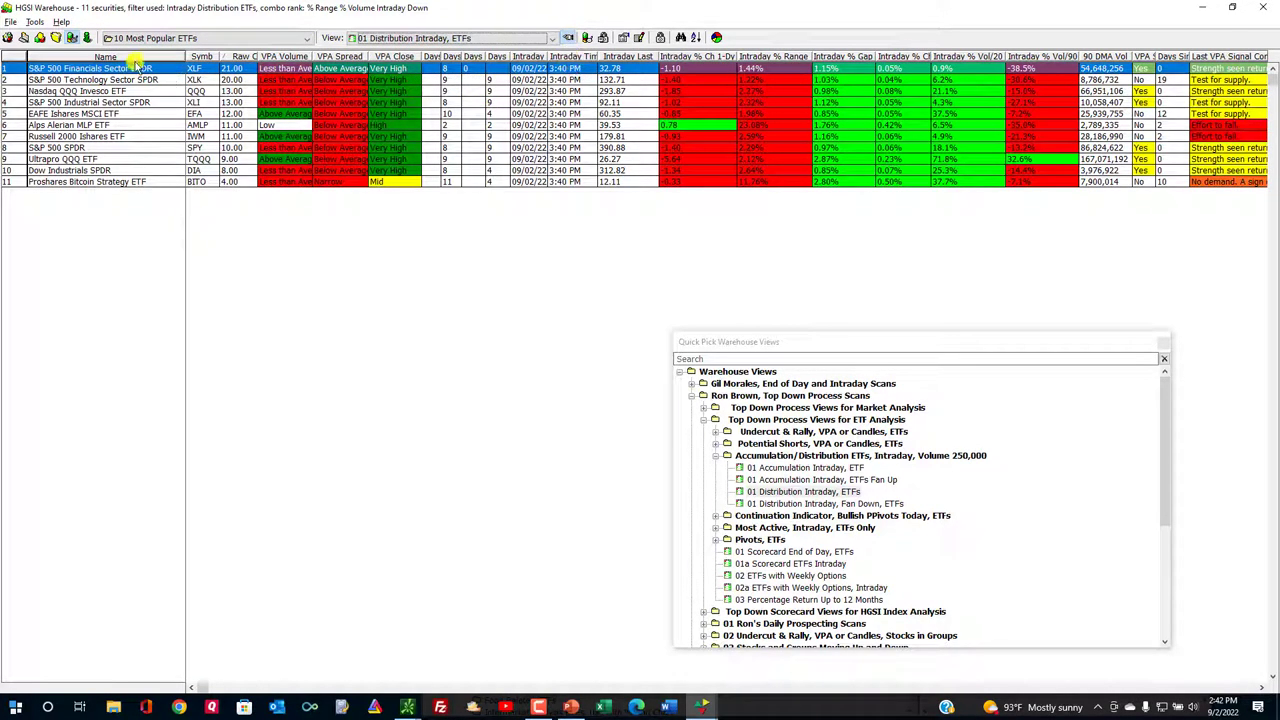
double_click(203, 70)
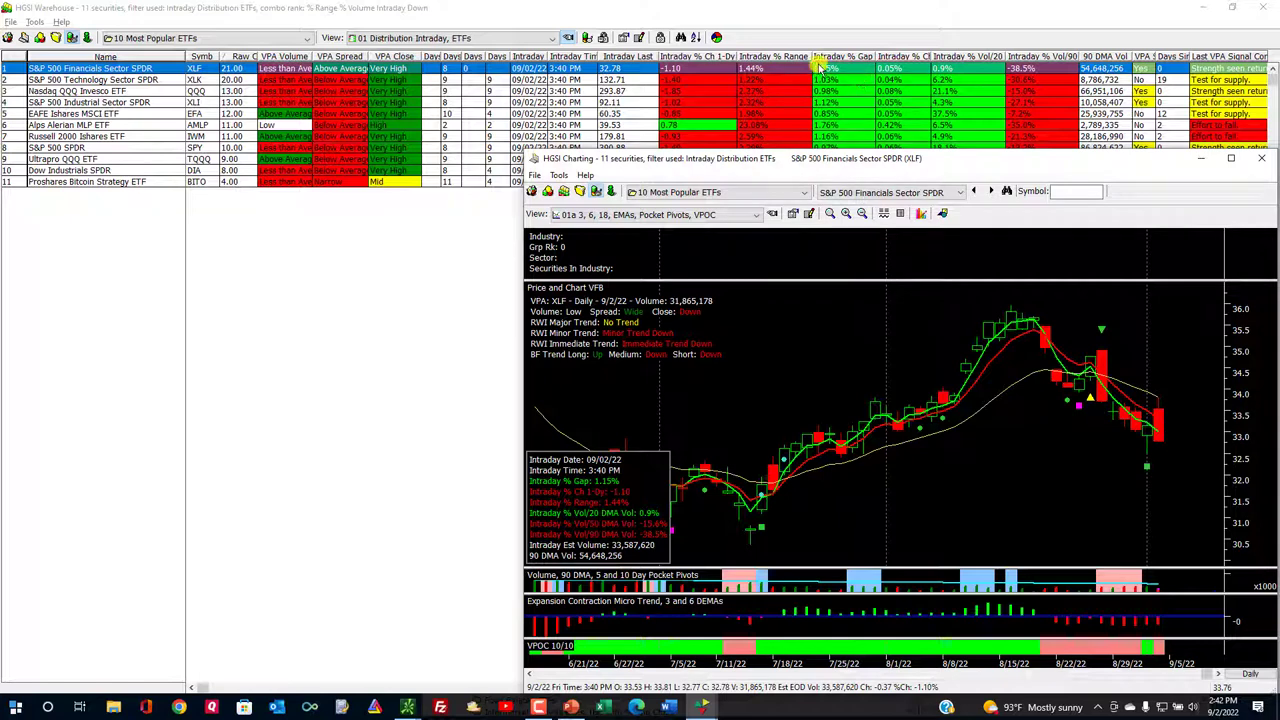
click(793, 37)
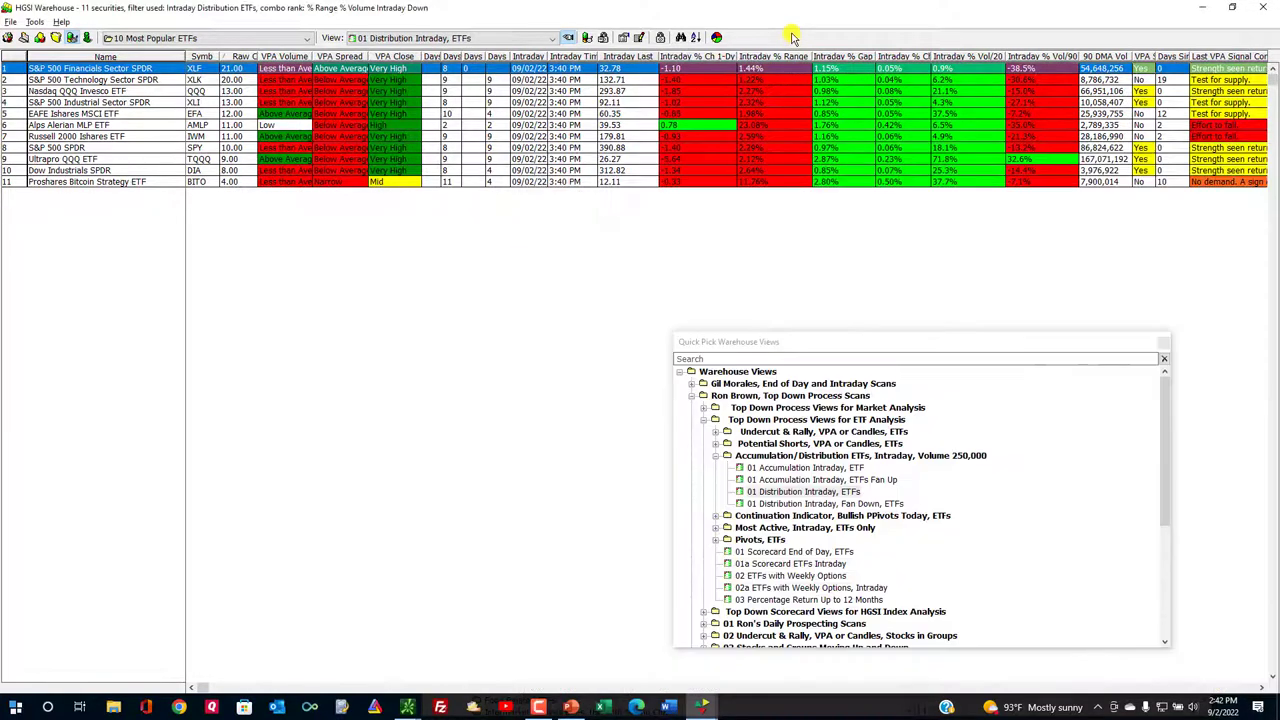
double_click(755, 67)
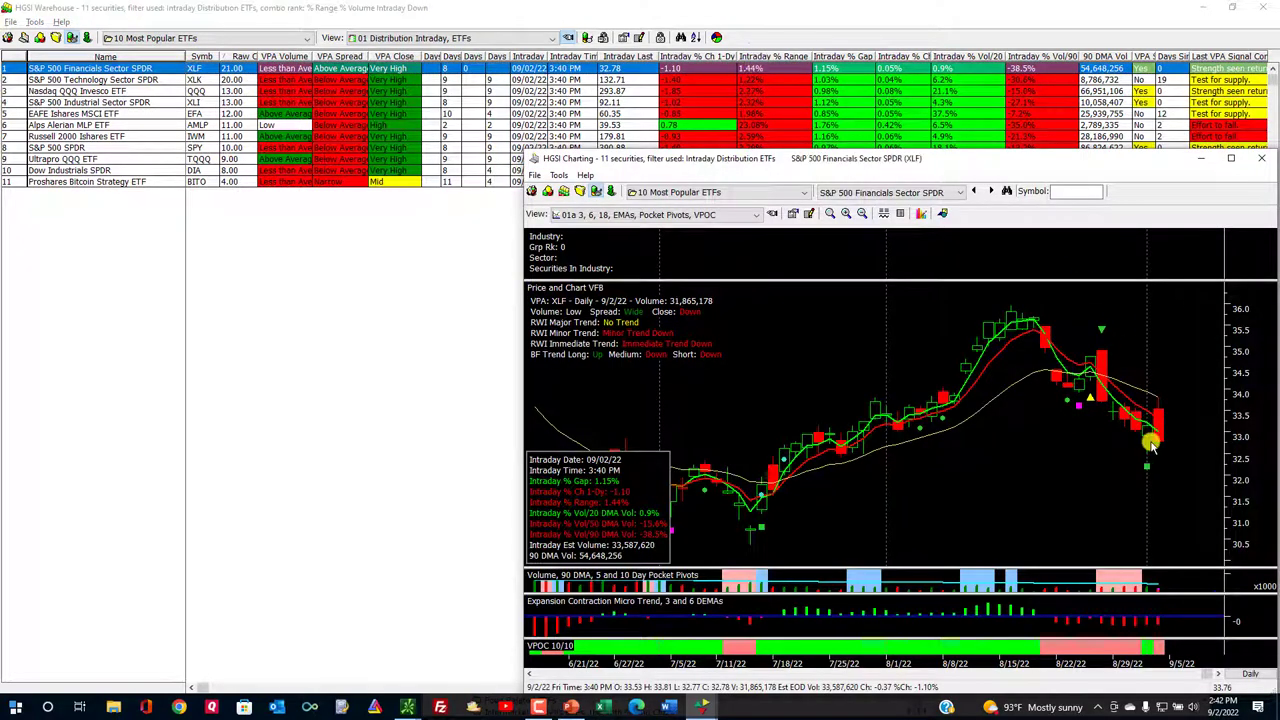
click(86, 82)
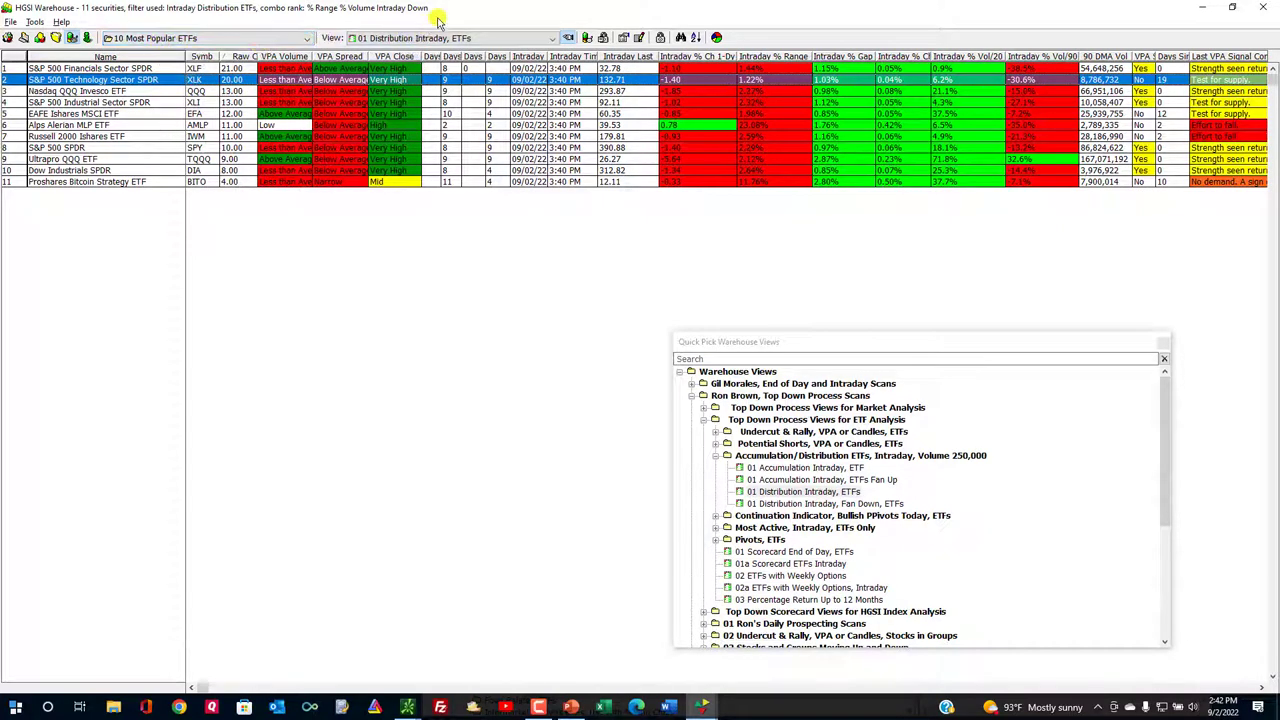
click(790, 467)
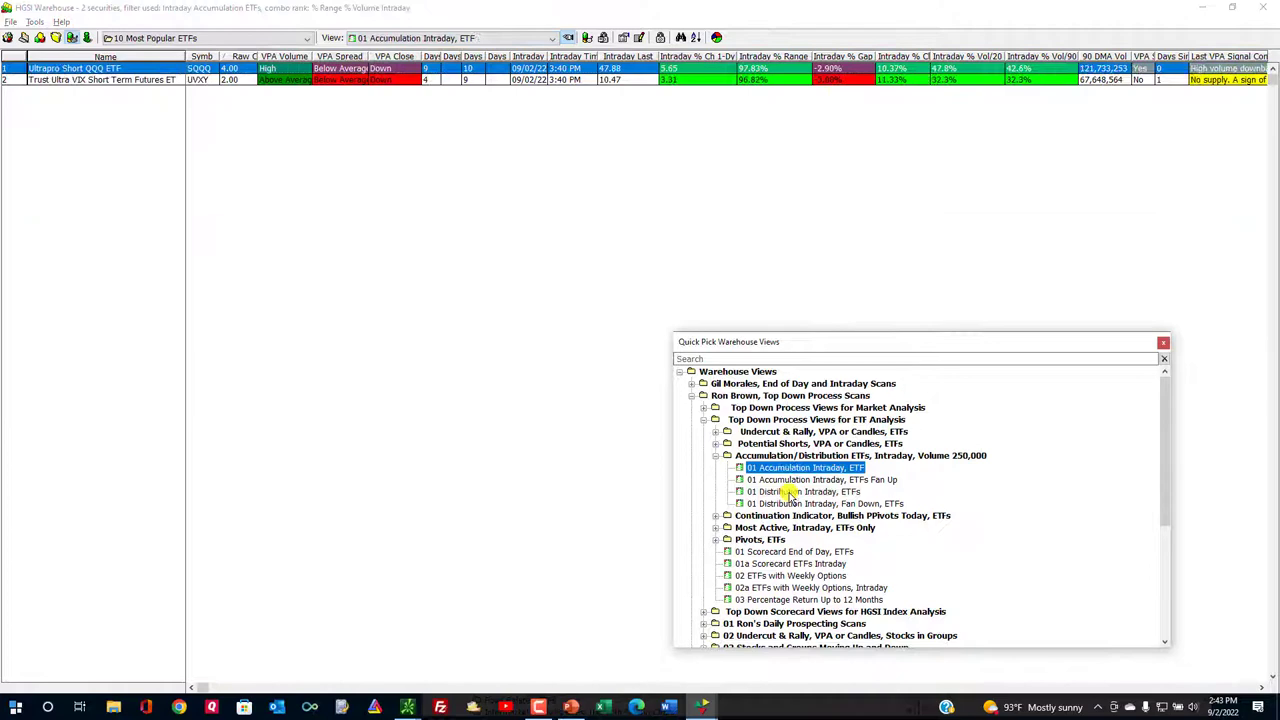
click(790, 492)
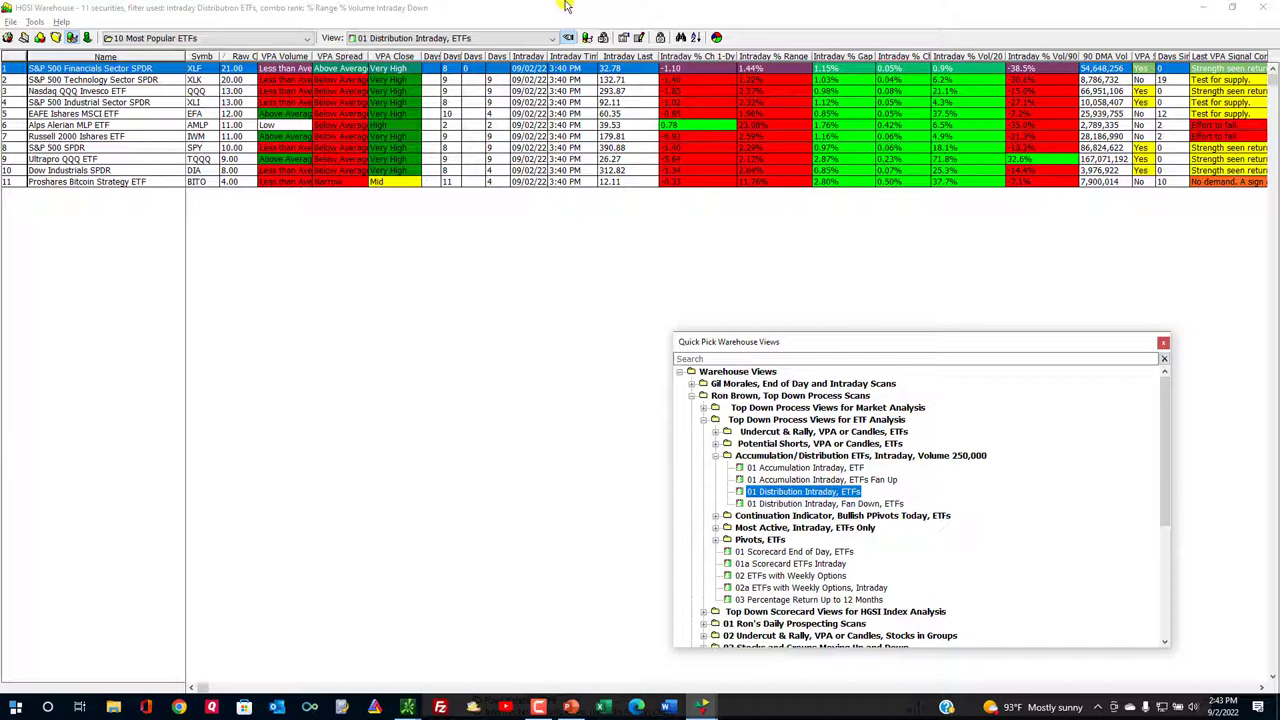
click(245, 38)
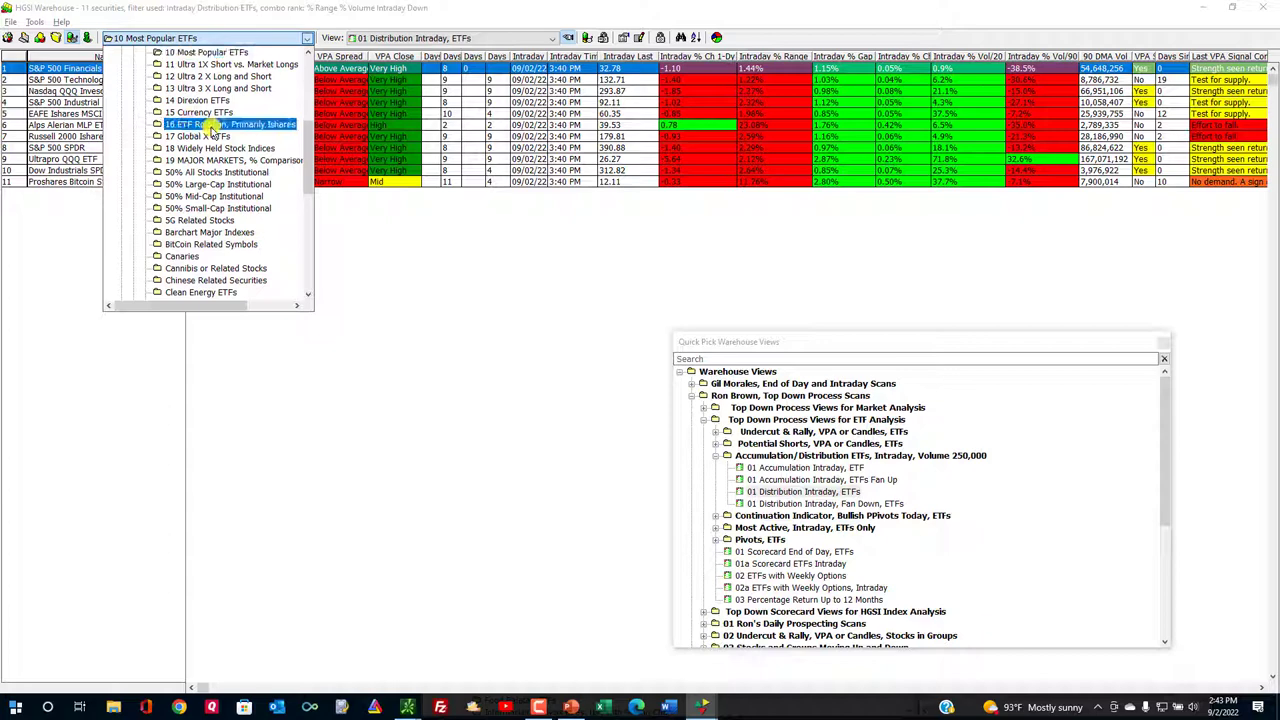
Step: Pick the 16 ETF Rotation, Primarily Ishares group, clear the filter, and apply 01 Accumulation Intraday, ETF
click(213, 126)
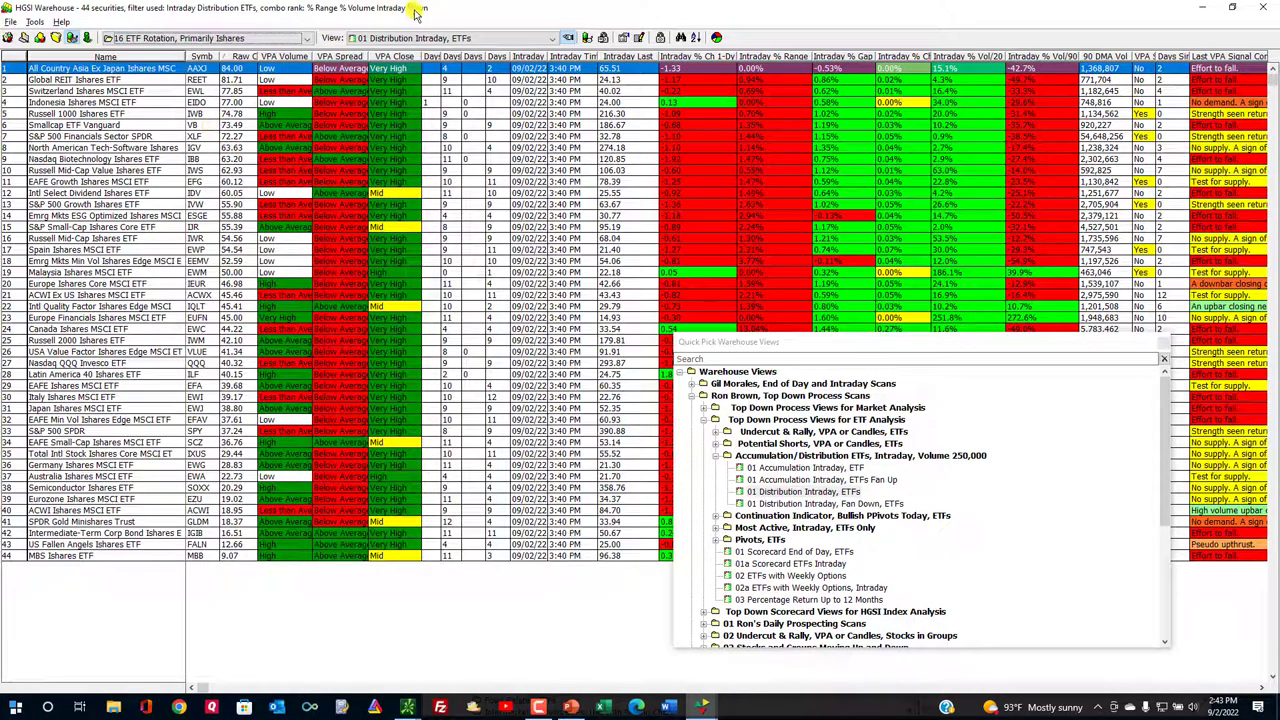
click(70, 36)
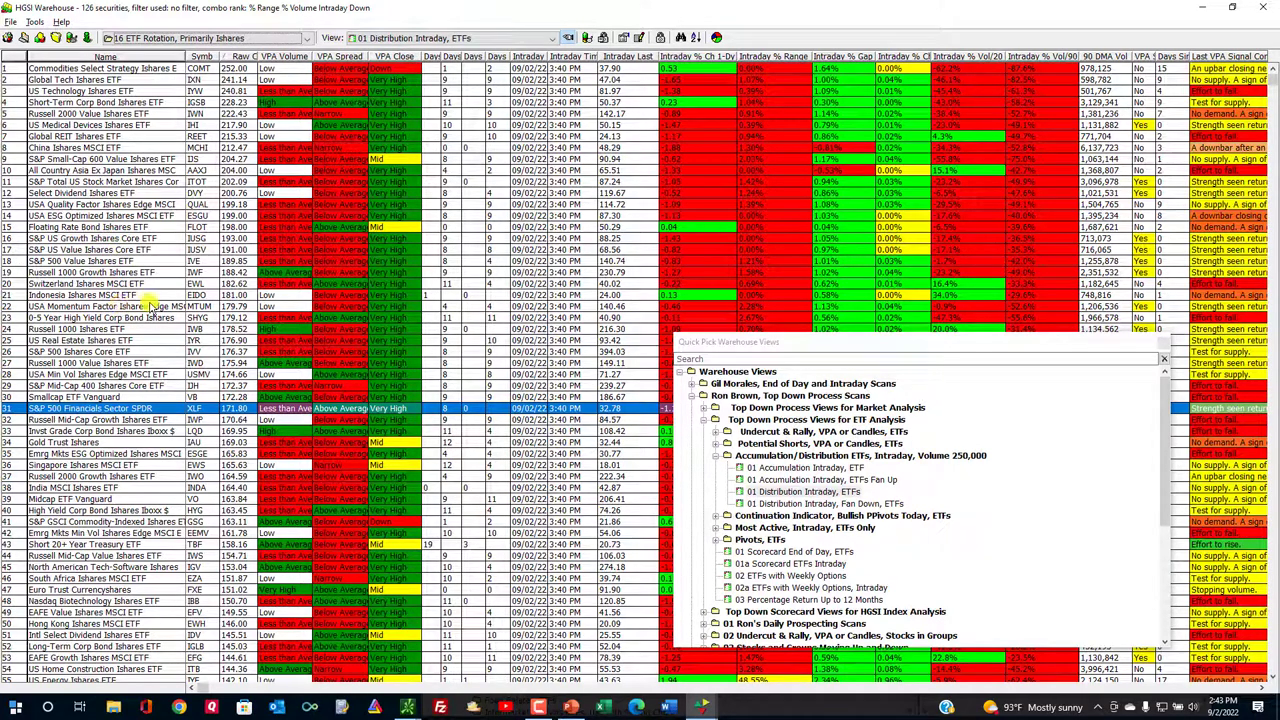
click(819, 467)
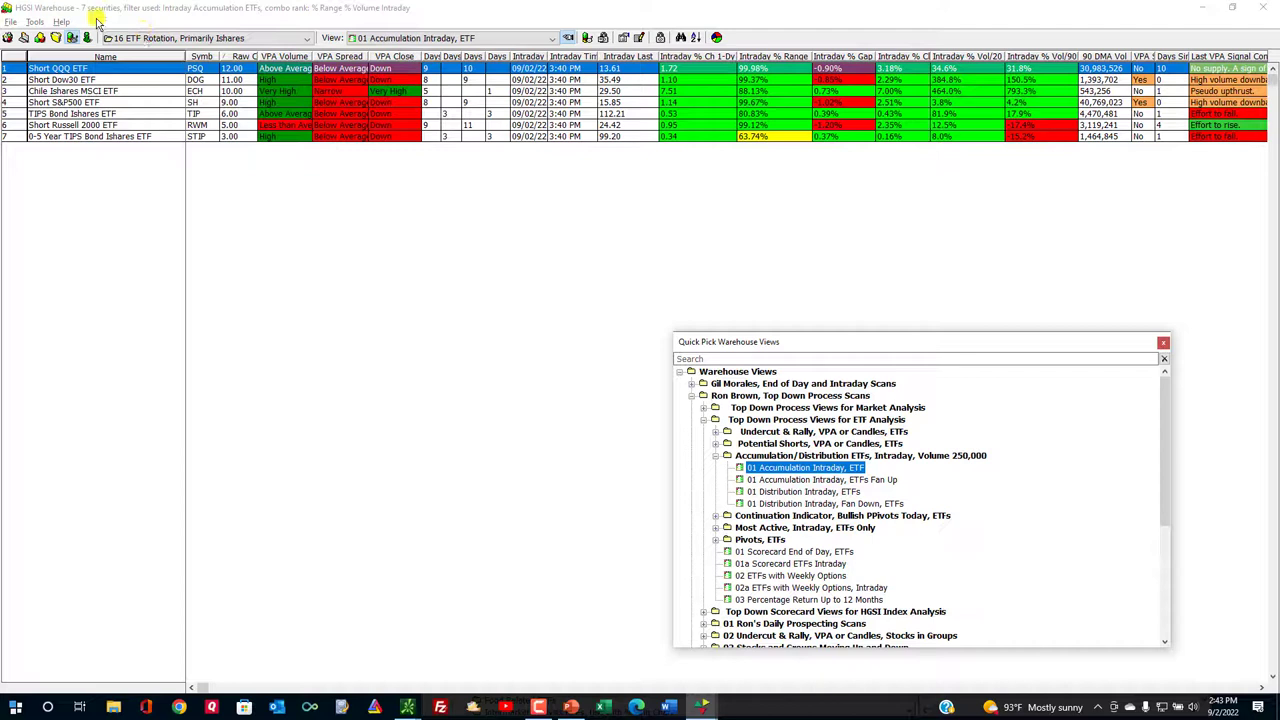
click(125, 82)
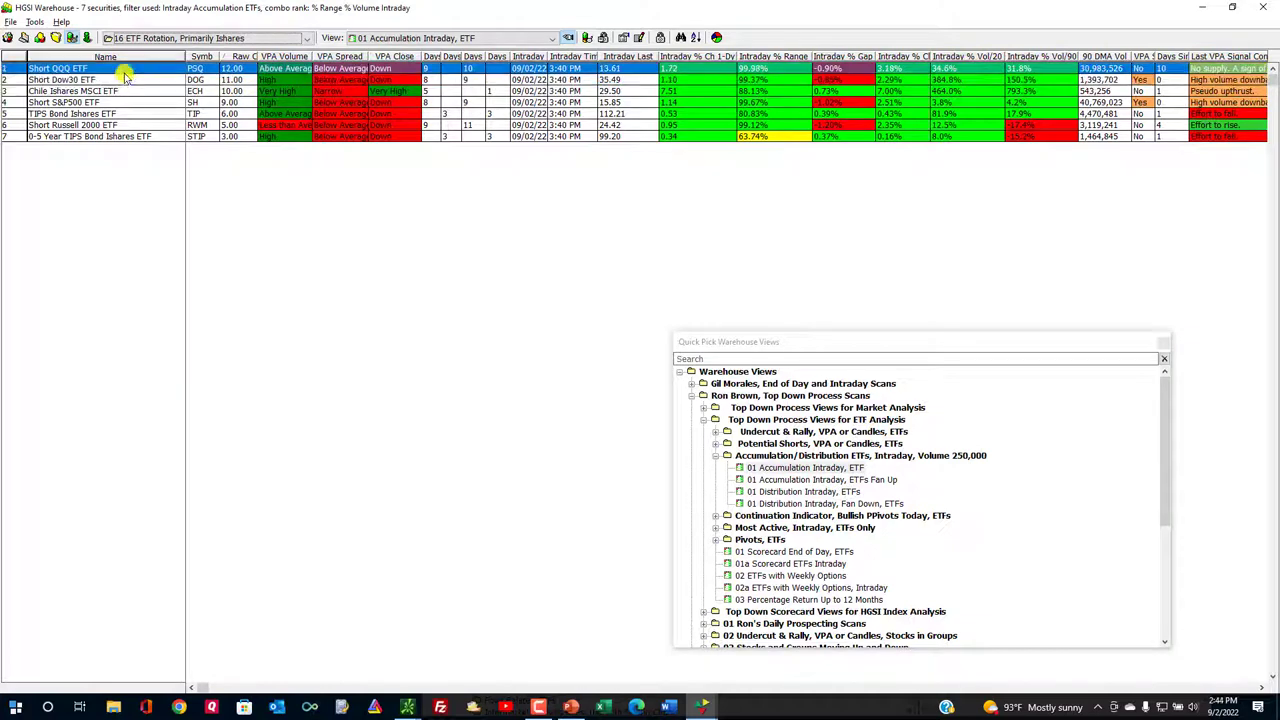
click(118, 103)
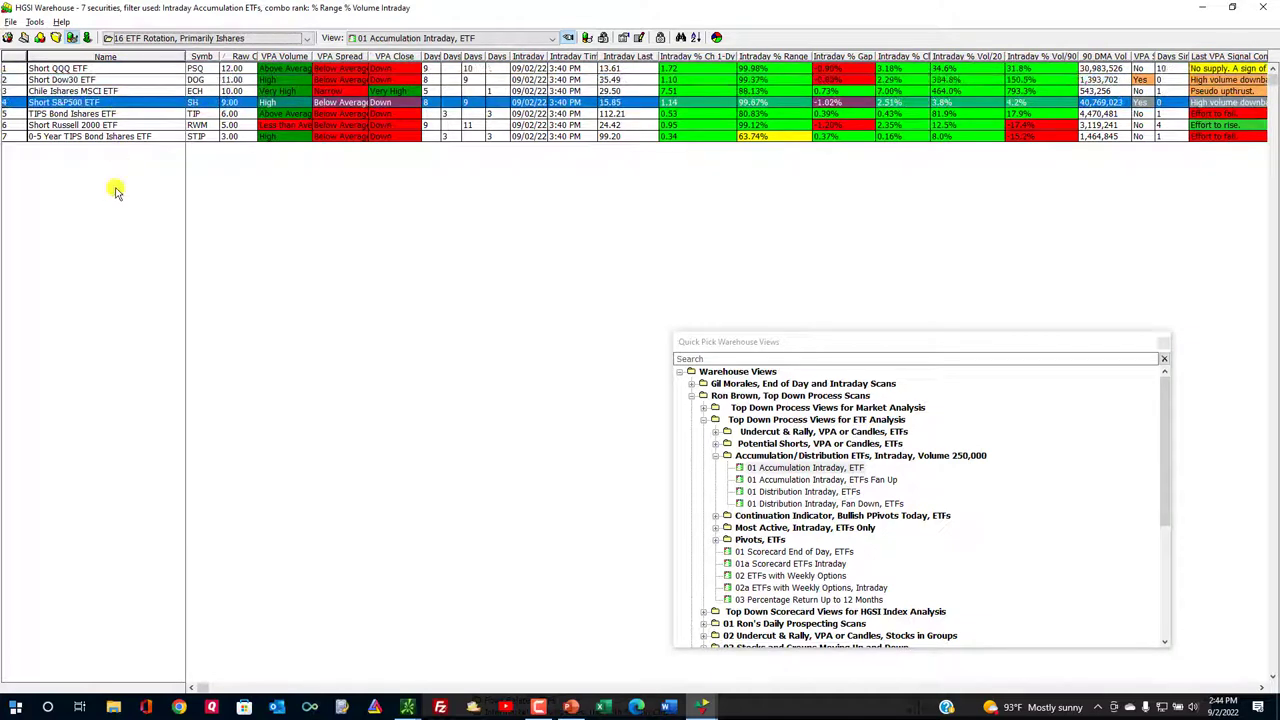
click(110, 126)
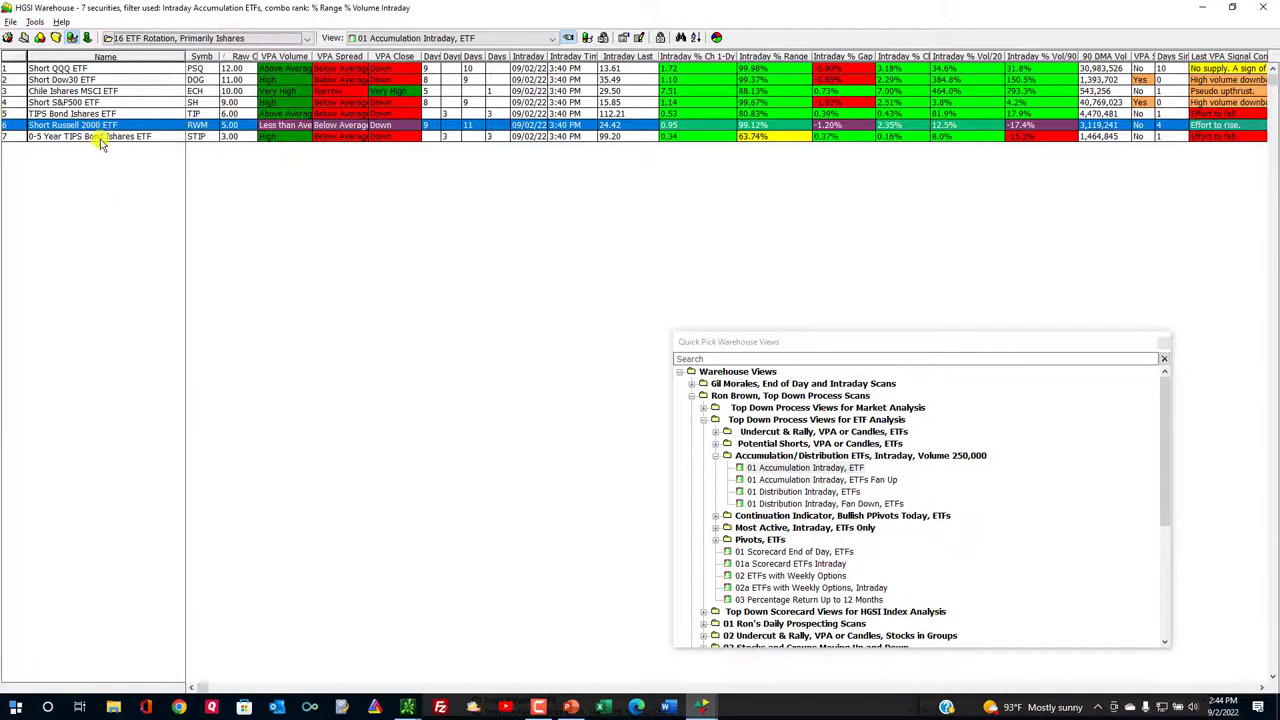
click(108, 114)
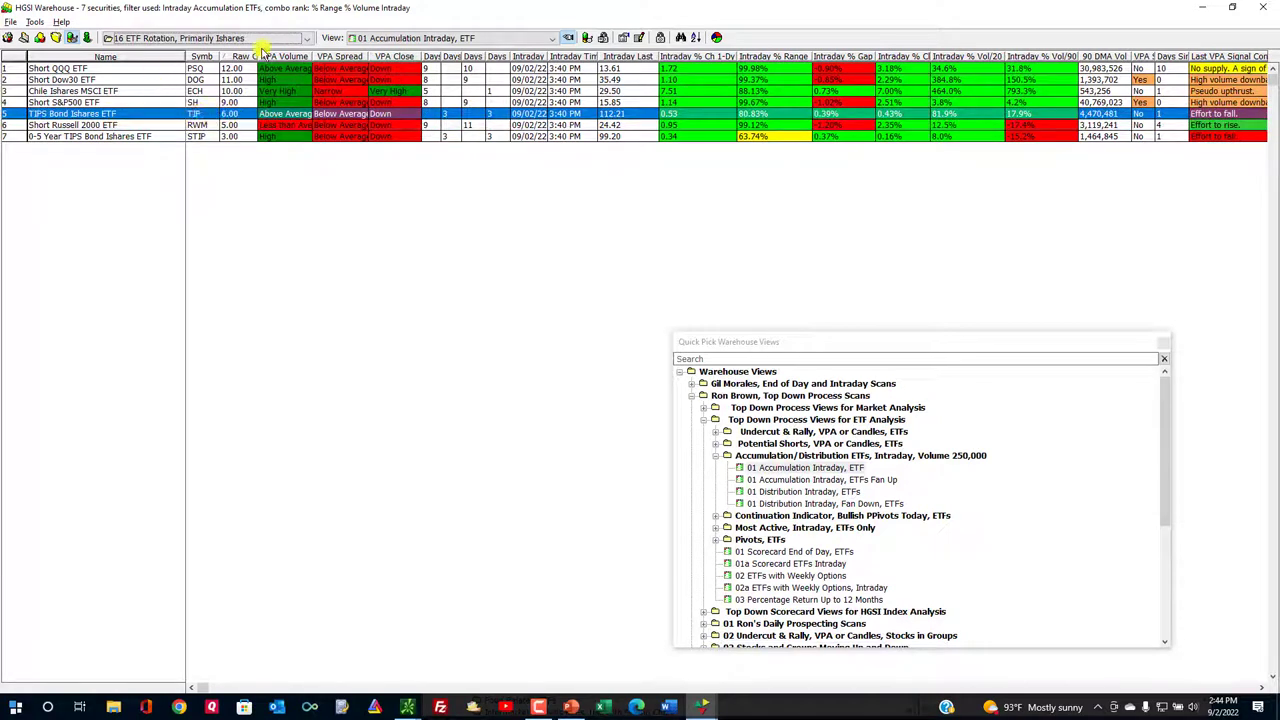
click(474, 40)
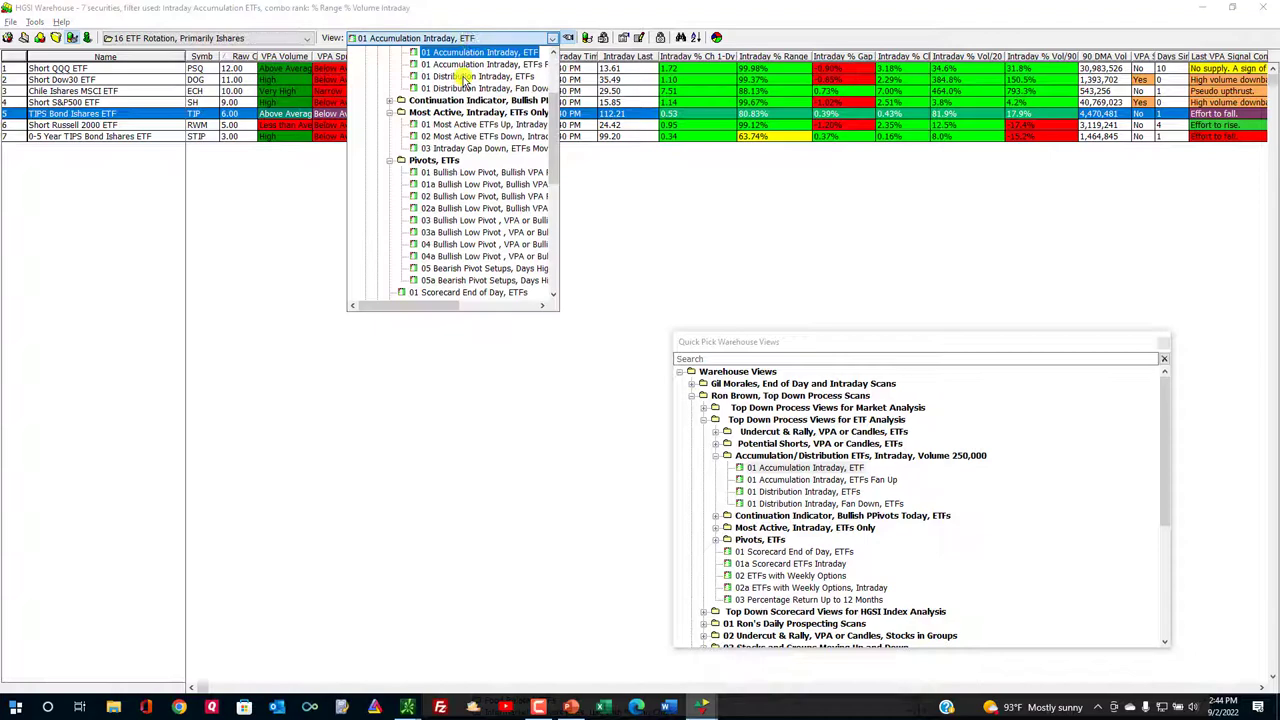
click(467, 78)
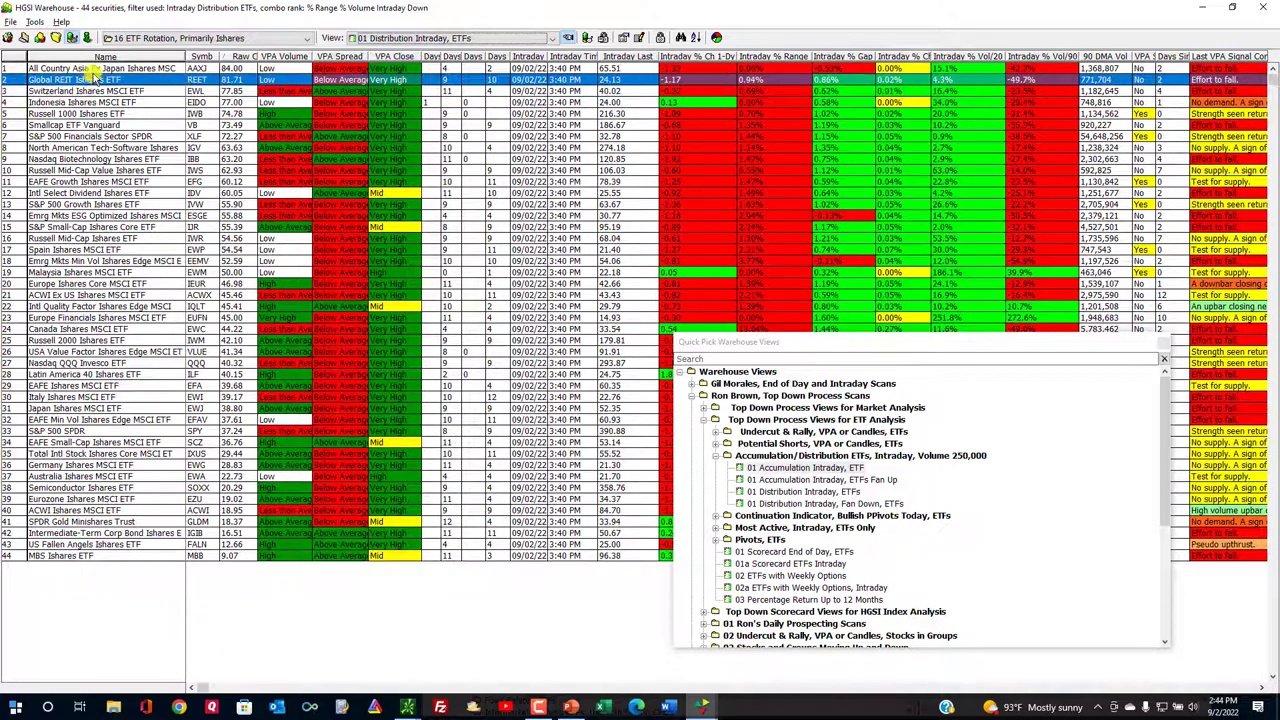
click(88, 91)
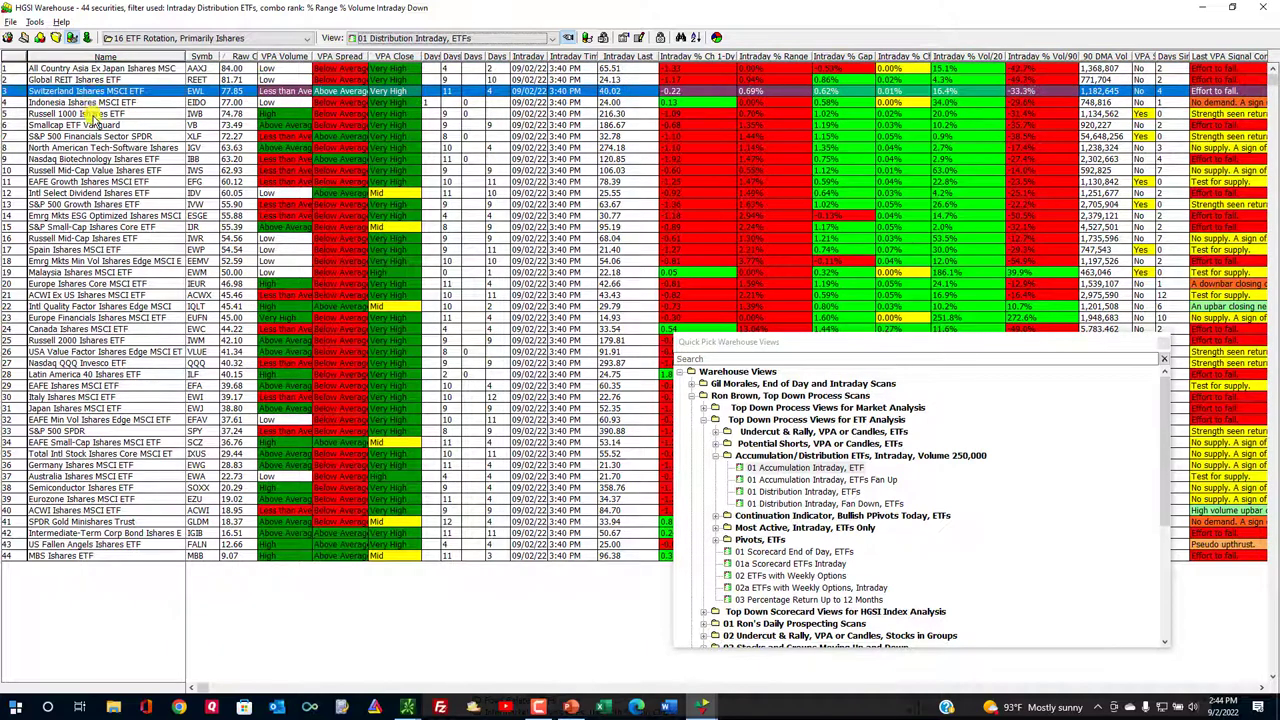
click(88, 113)
click(94, 136)
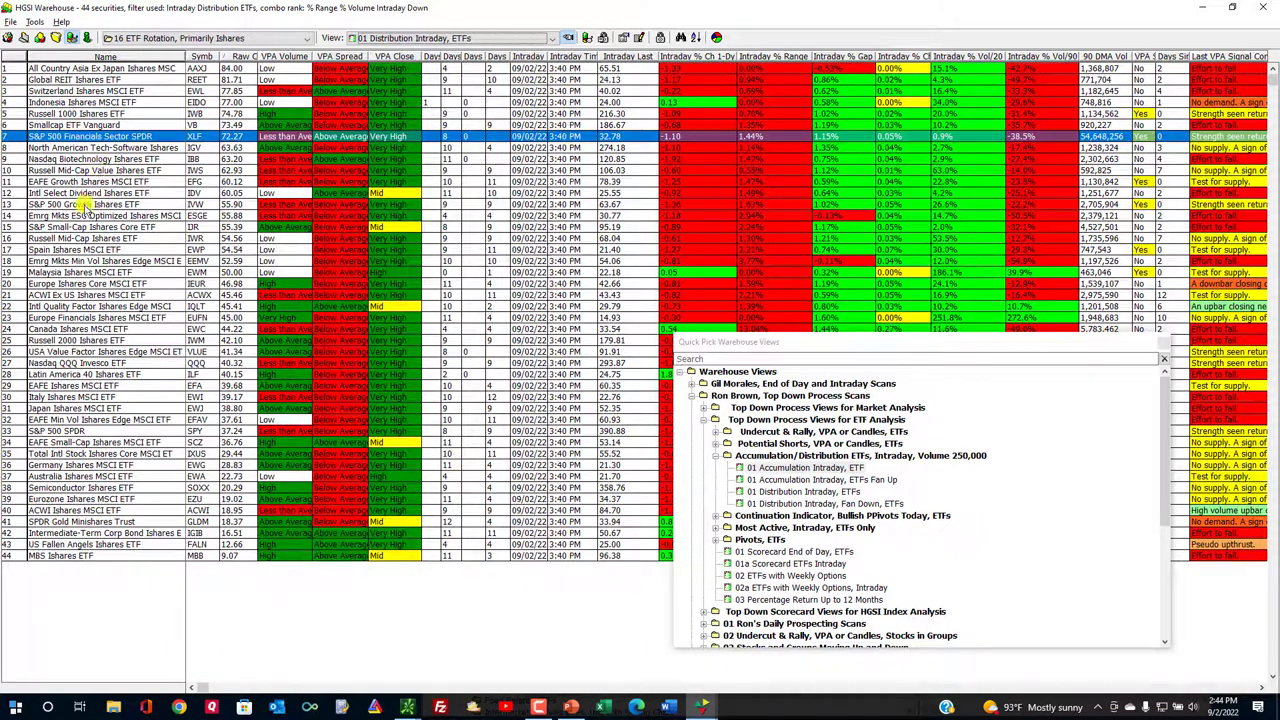
click(88, 204)
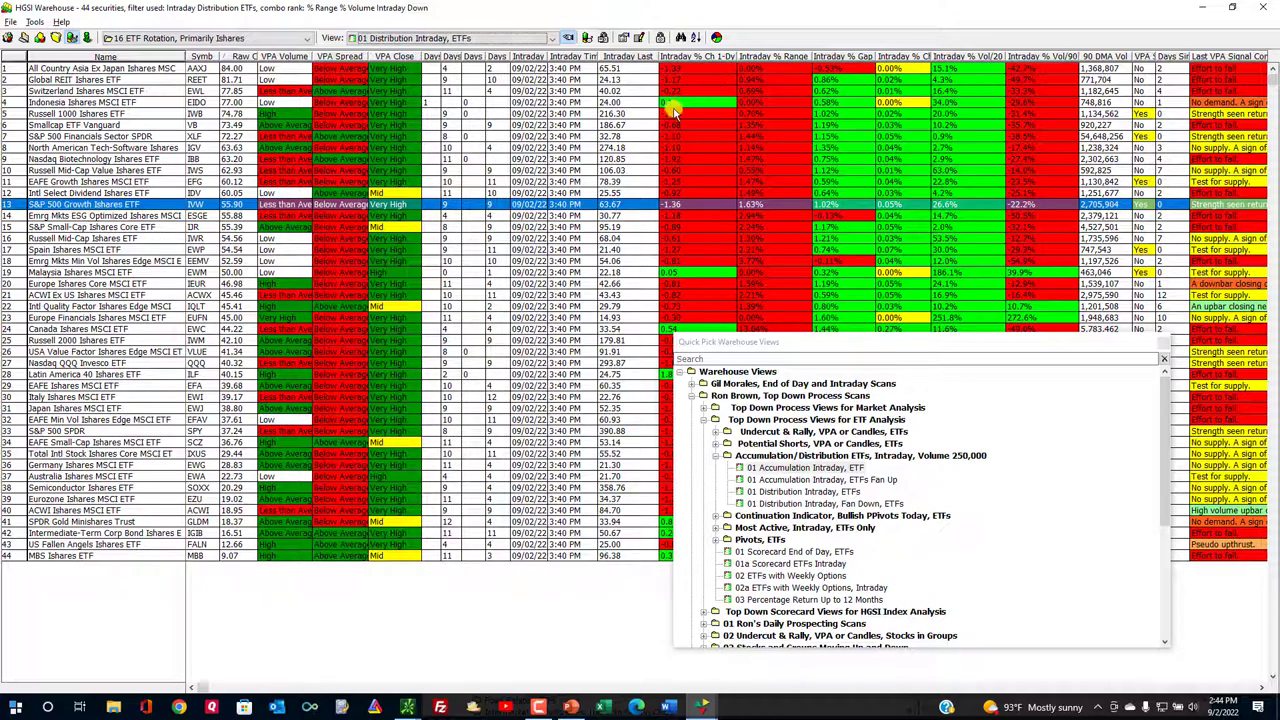
click(805, 467)
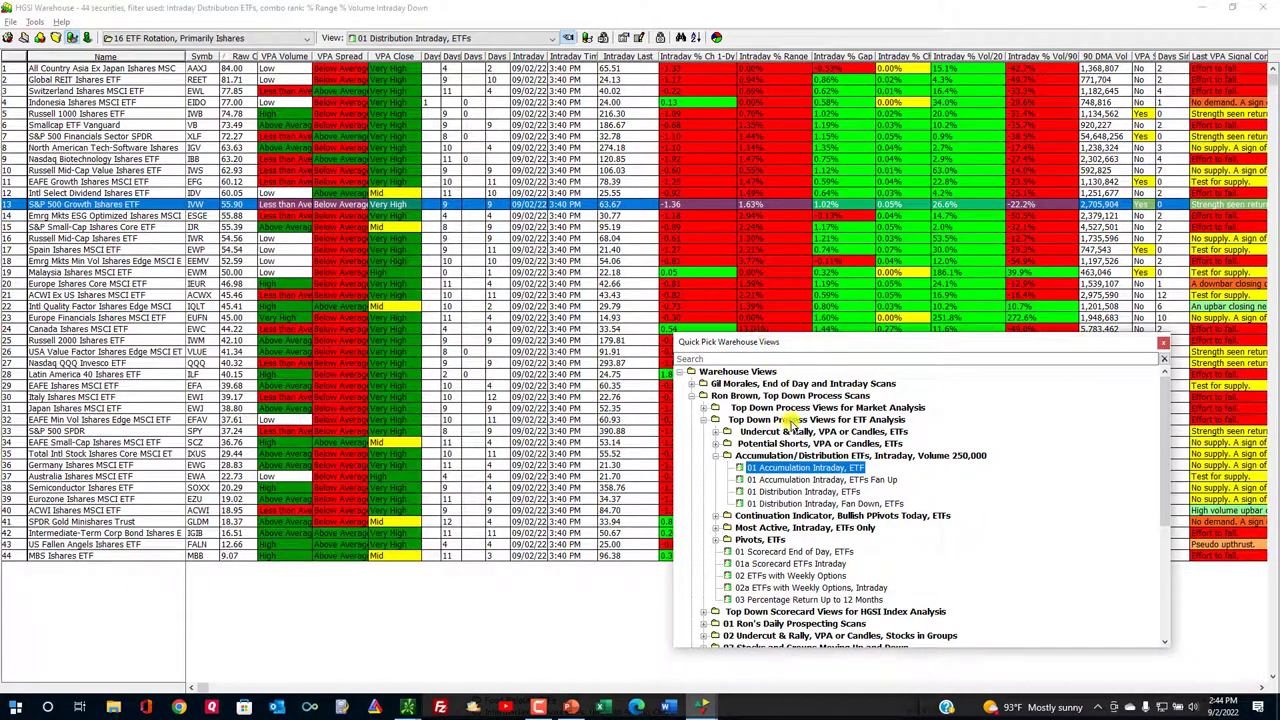
key(Down)
key(Down)
click(795, 468)
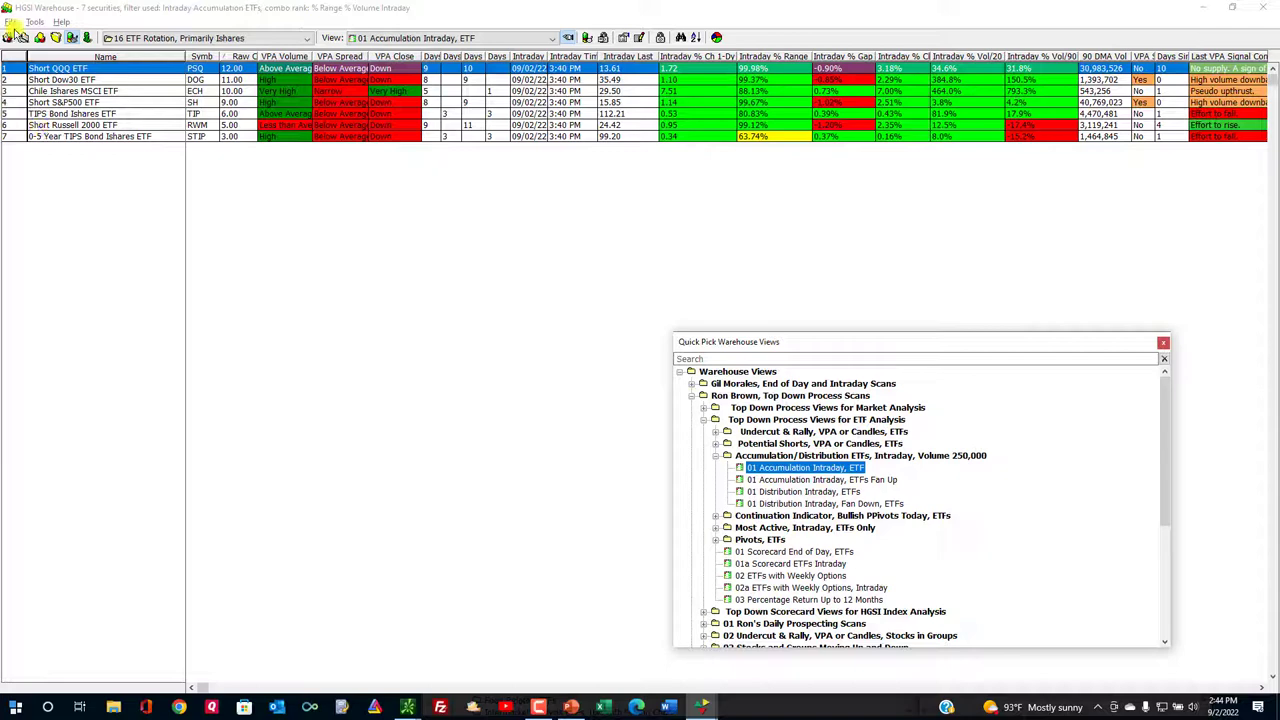
Step: In HGSI Designer, apply All Securities from HGS Reference Groups as the working group
click(18, 35)
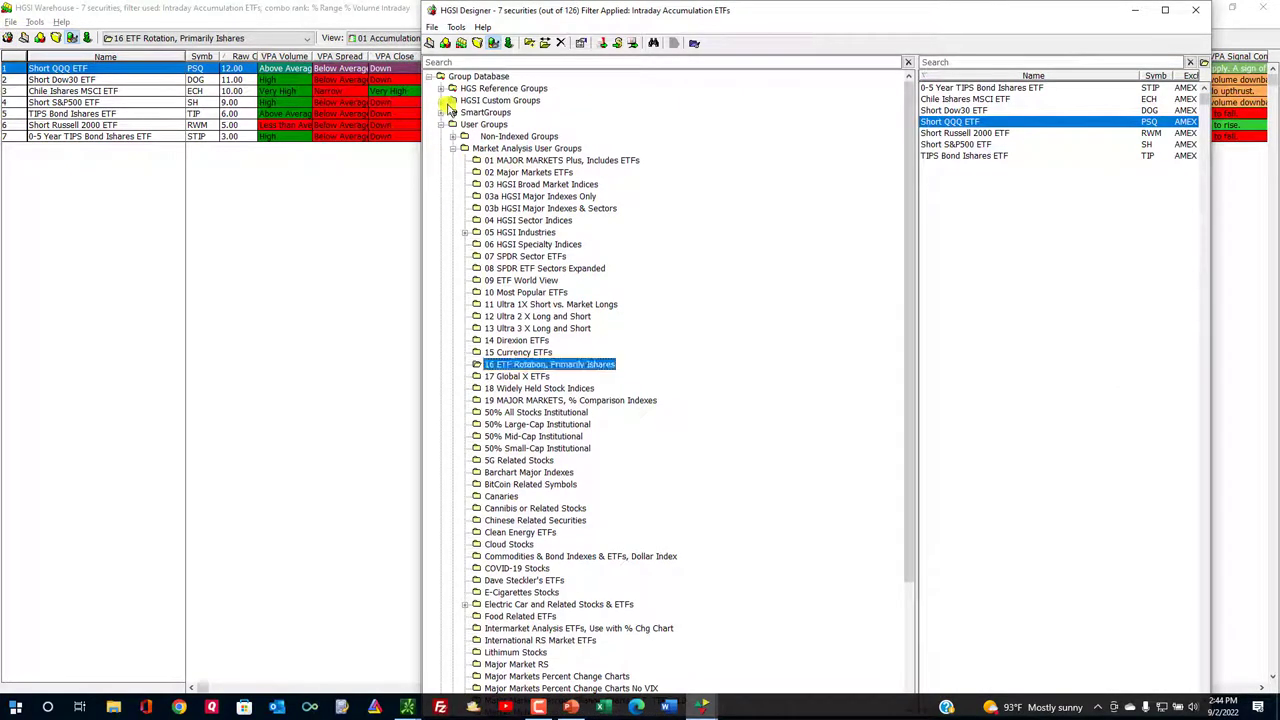
click(441, 88)
click(500, 160)
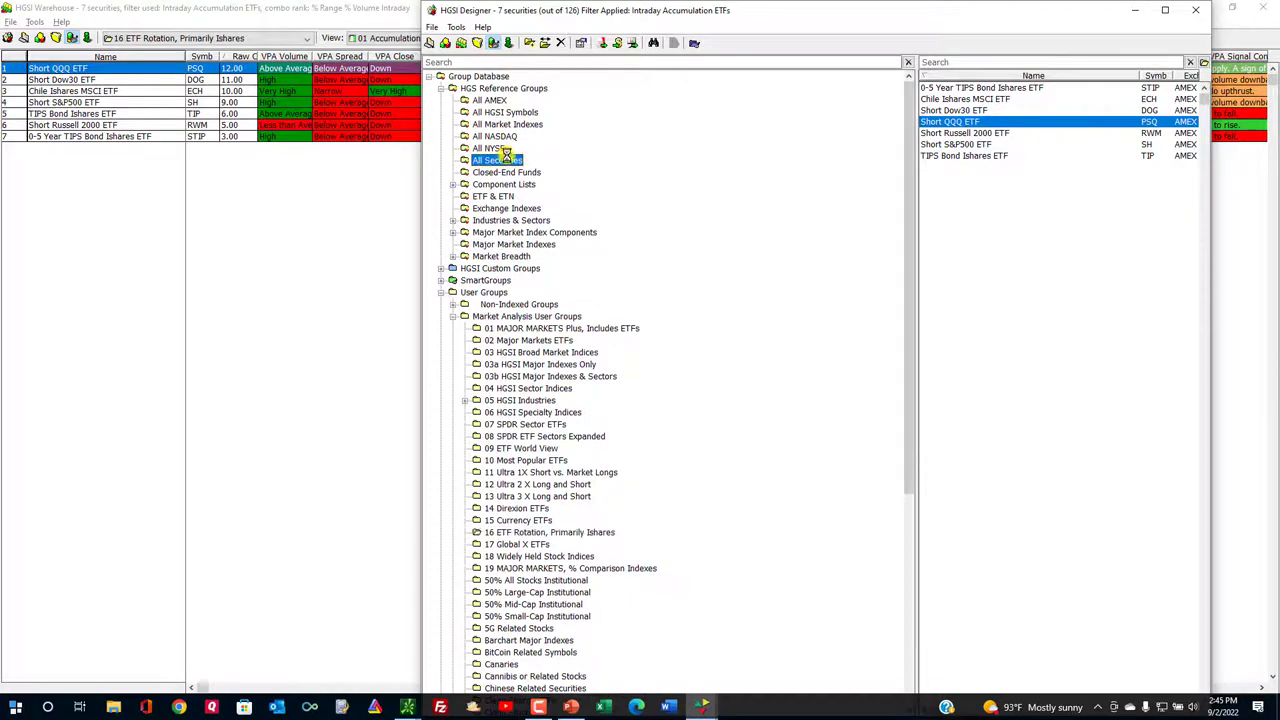
click(472, 44)
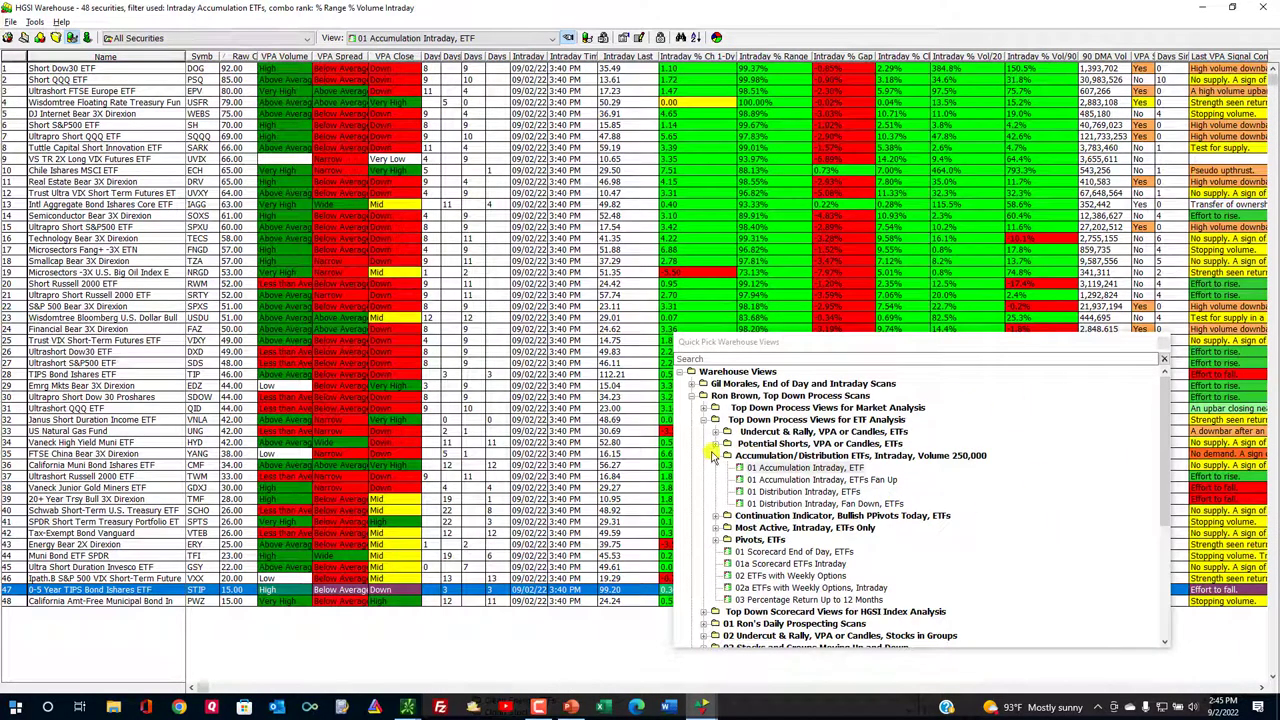
Step: Expand the 04 Leaders and 05 Accumulation/Distribution folders and load 01 Accumulation Intraday (28 stocks)
click(714, 420)
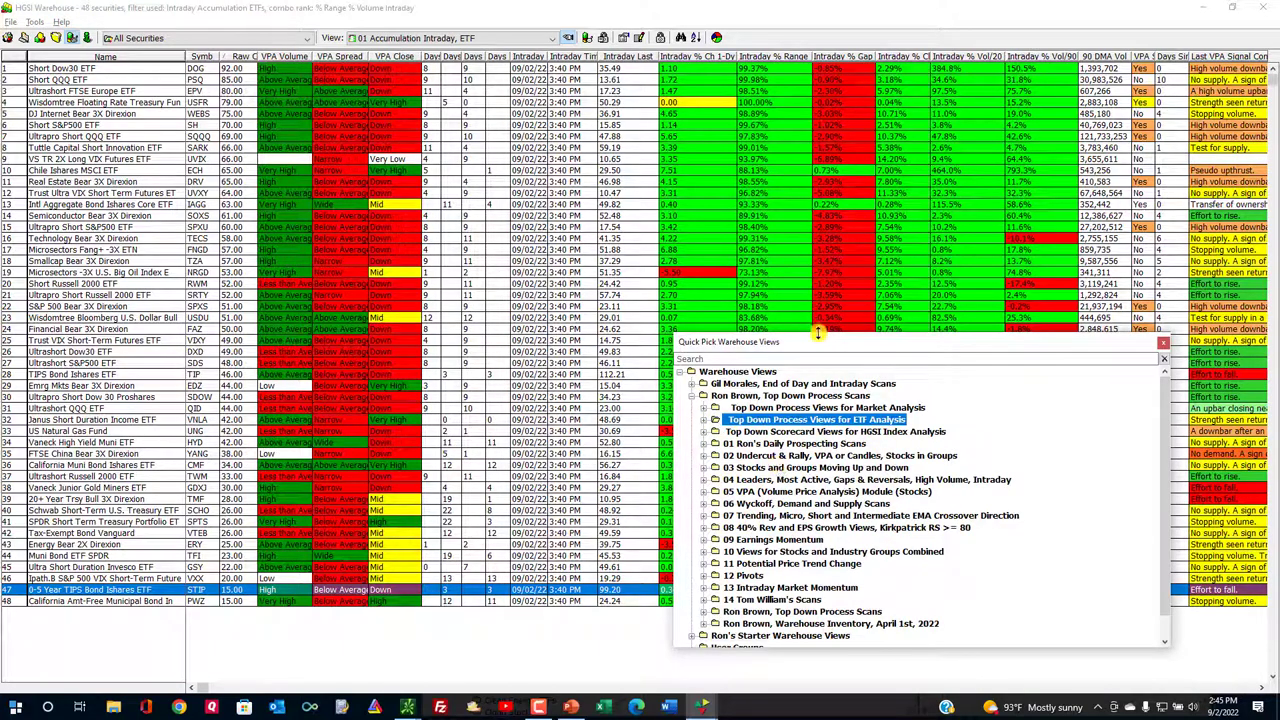
drag(818, 342, 812, 154)
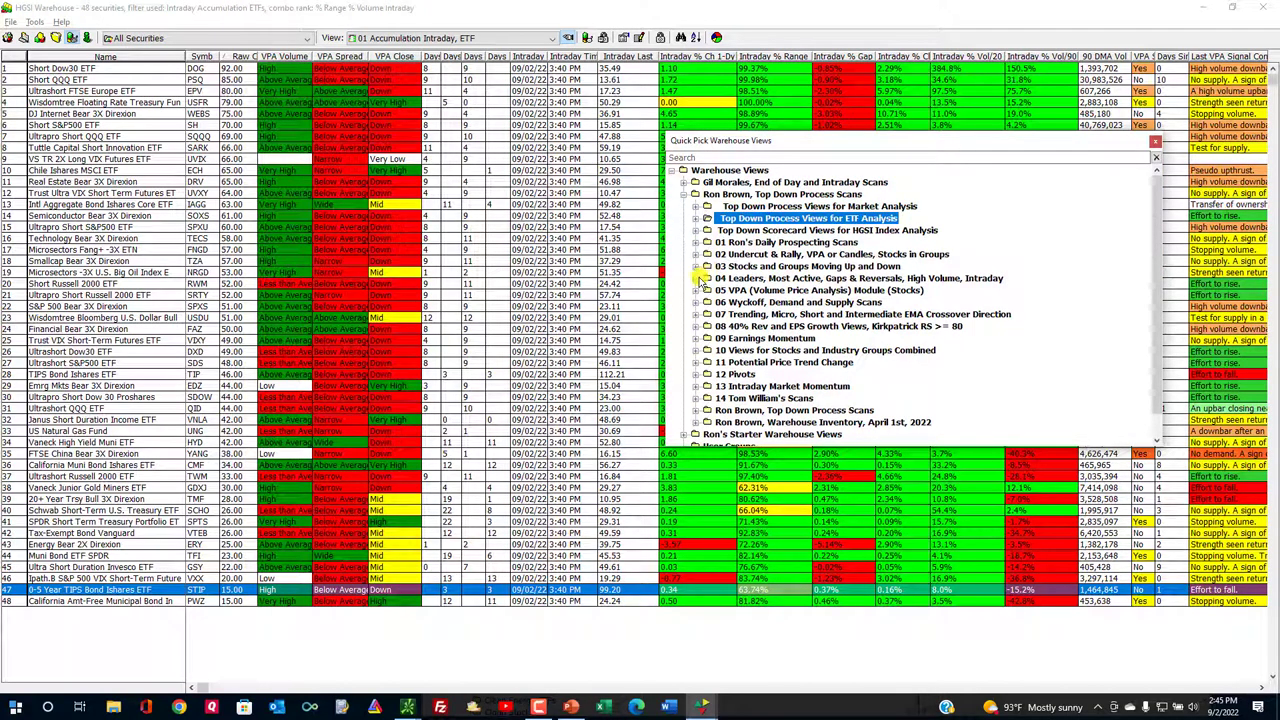
click(701, 278)
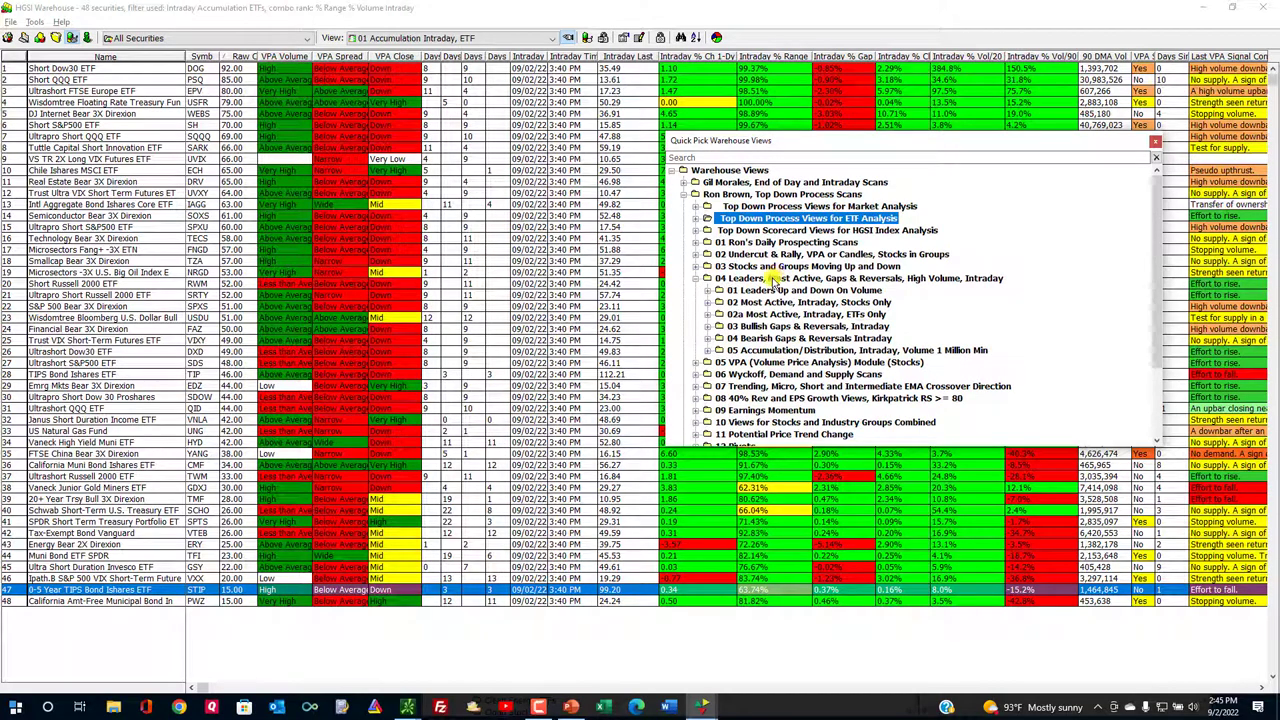
click(717, 350)
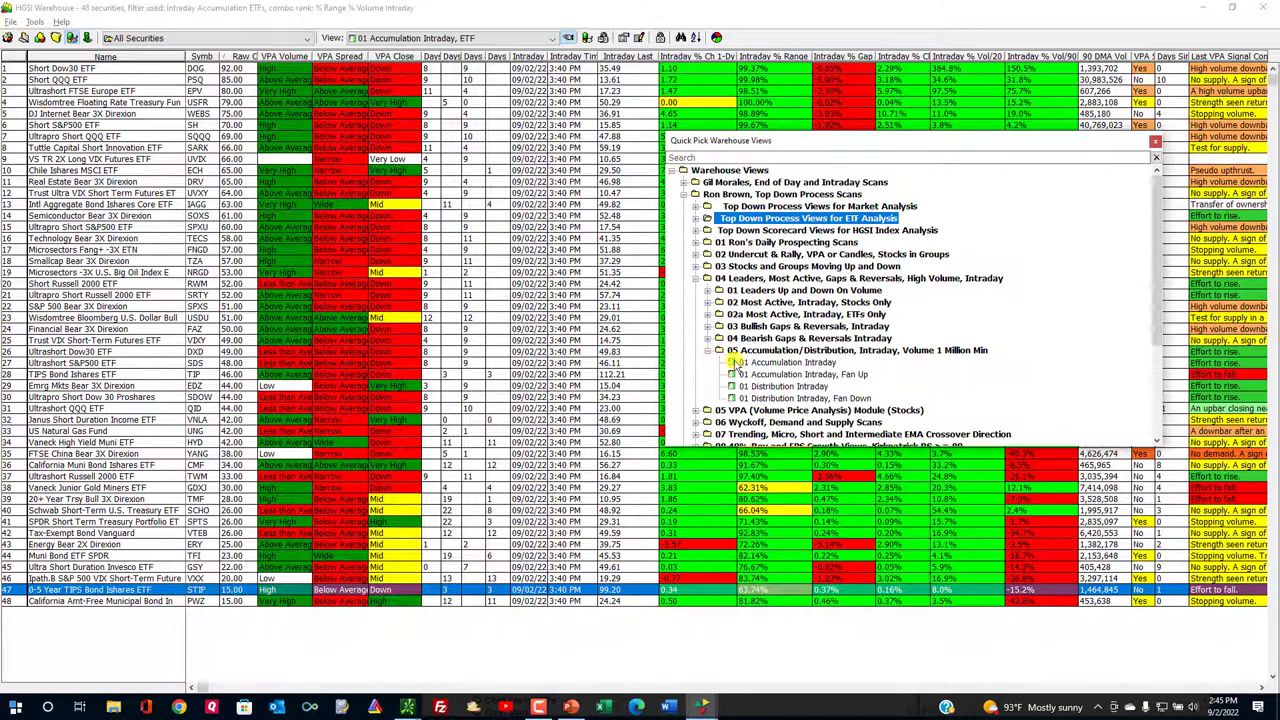
click(790, 364)
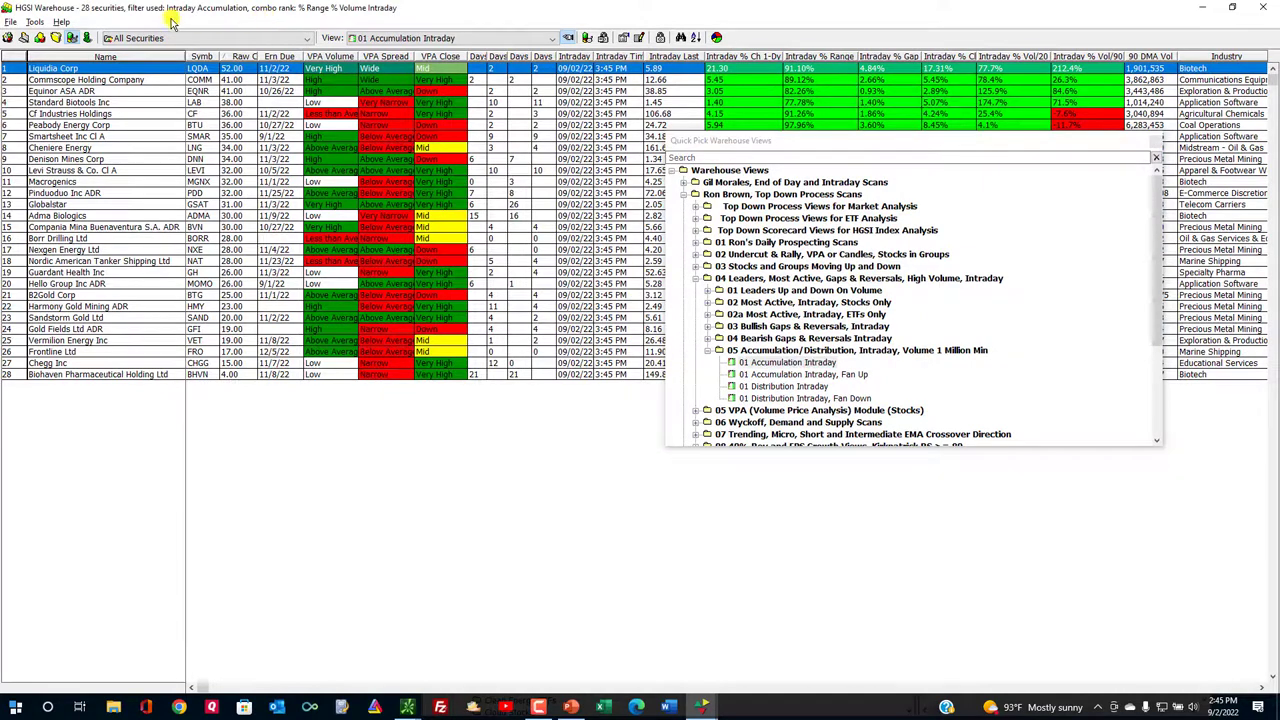
Step: Move the Quick Pick panel aside and chart the 28 stocks in a Major Industry spectrum pie
drag(877, 143, 845, 398)
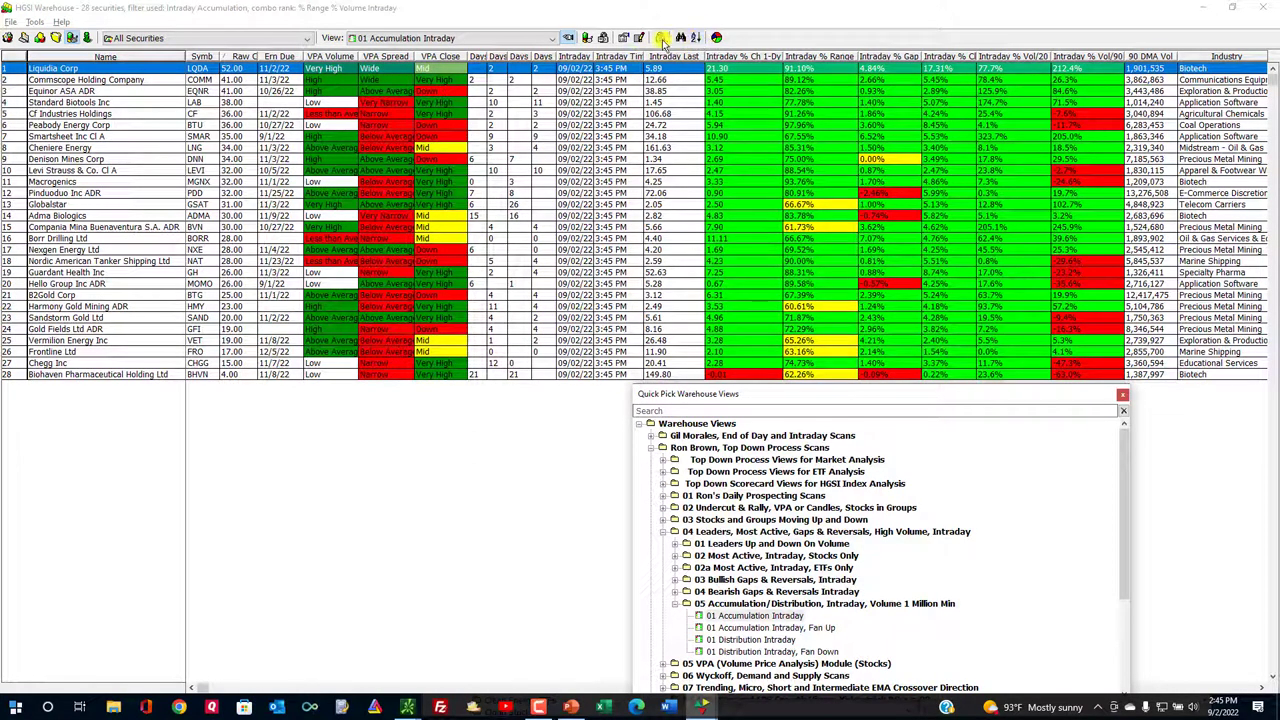
click(716, 38)
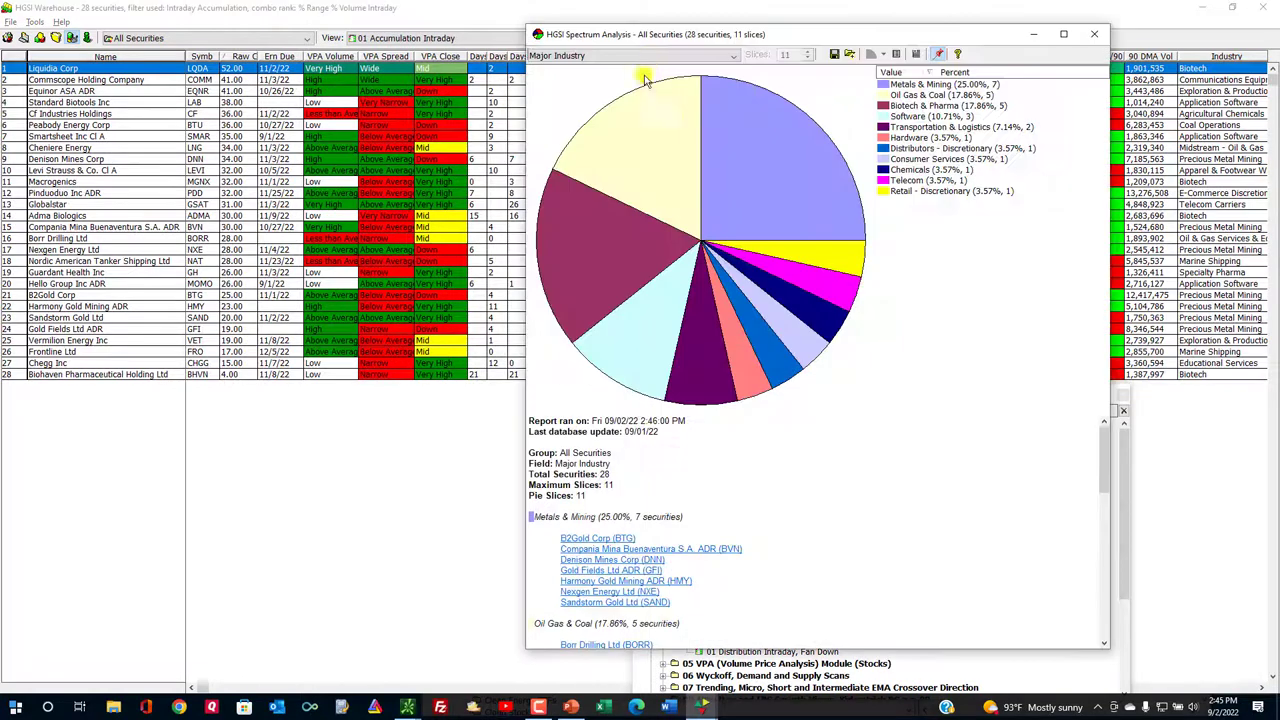
Step: Re-chart the pie by Industry and list the Oil Gas & Coal, Precious Metal Mining and Biotech stocks
click(672, 153)
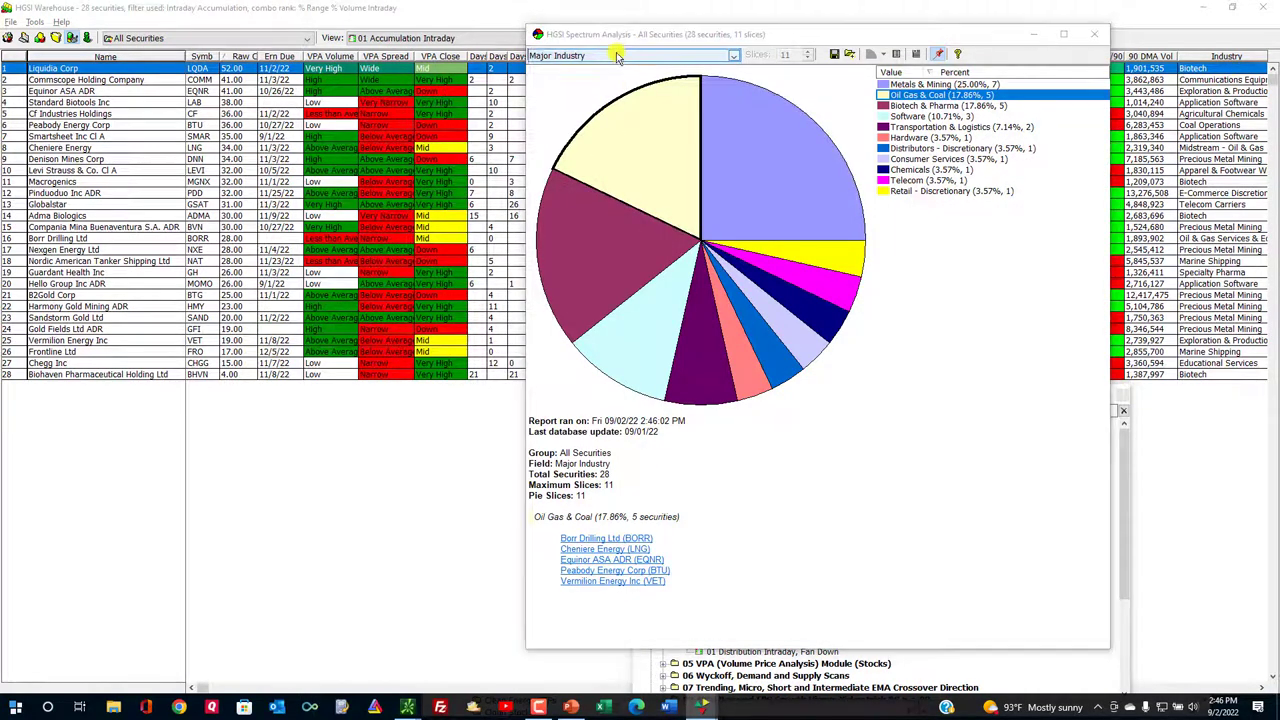
click(618, 57)
click(584, 190)
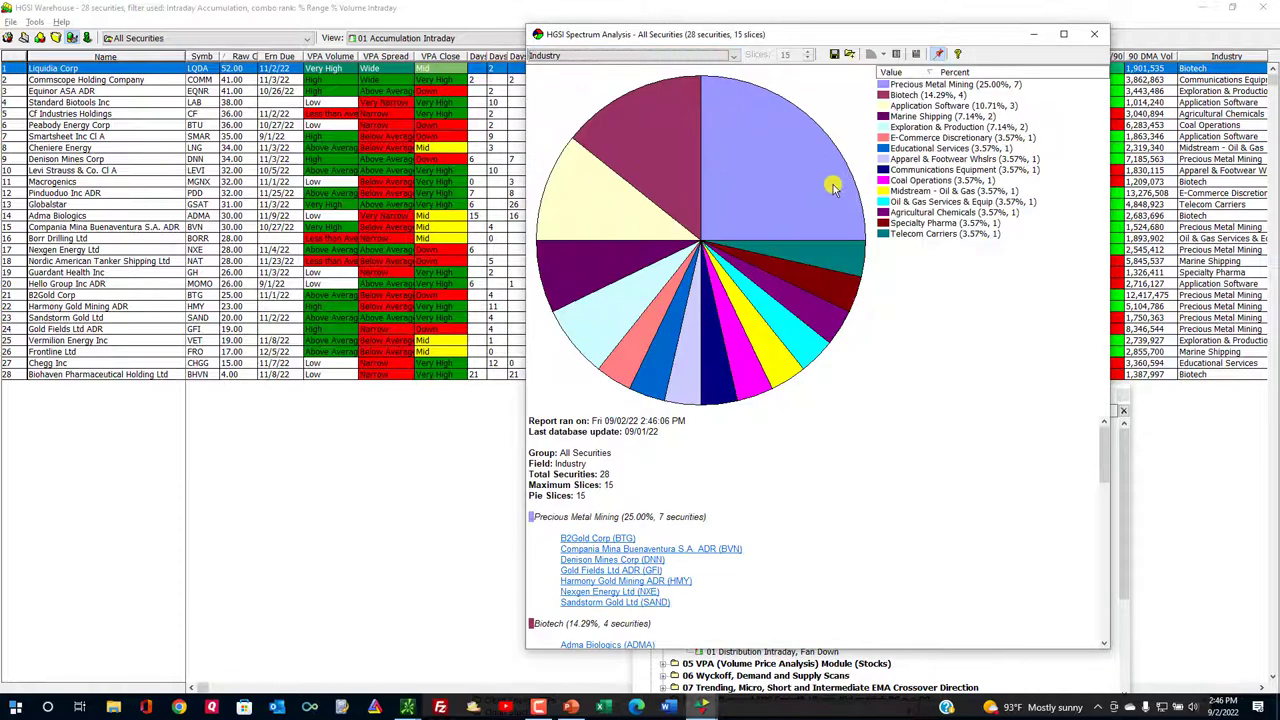
click(808, 184)
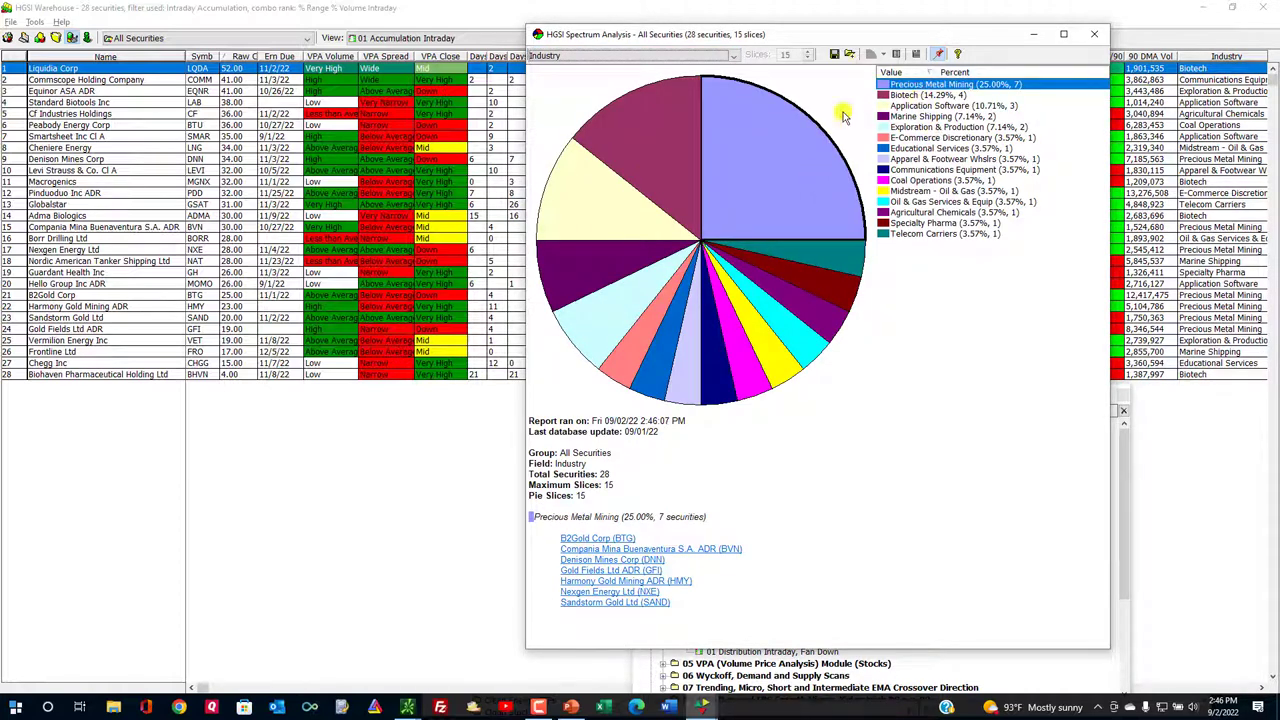
click(668, 140)
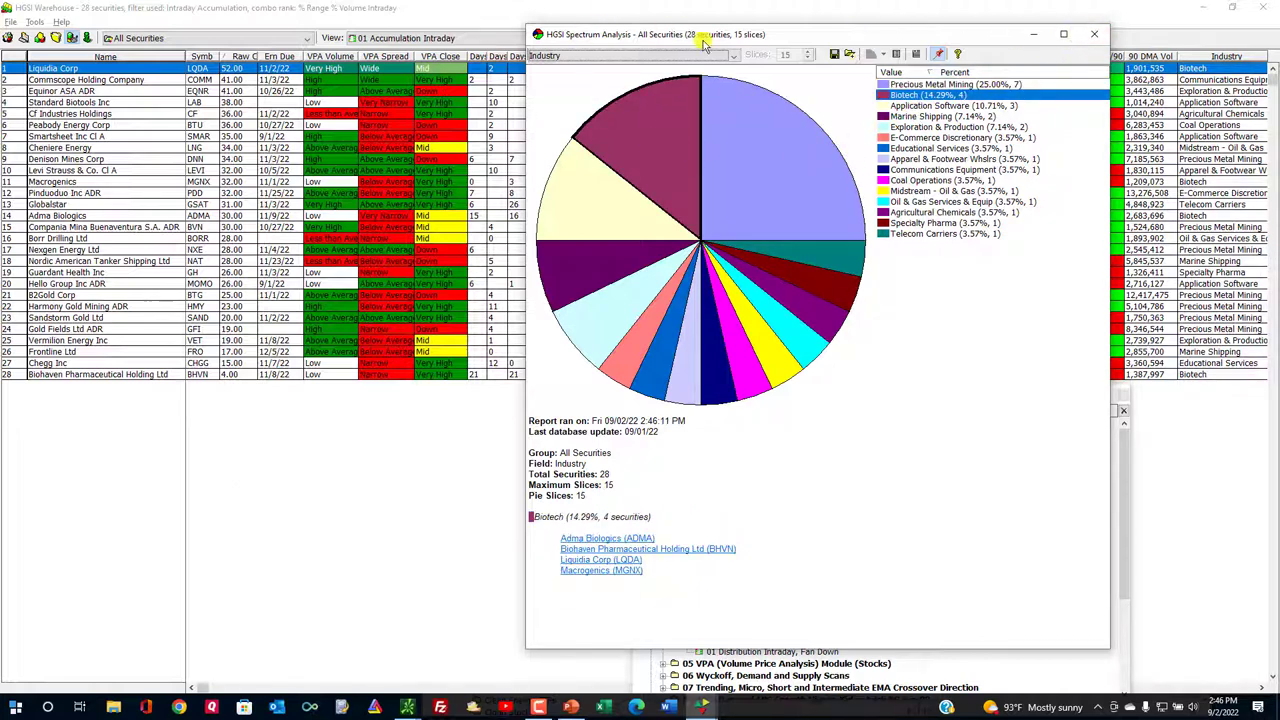
drag(755, 38, 889, 35)
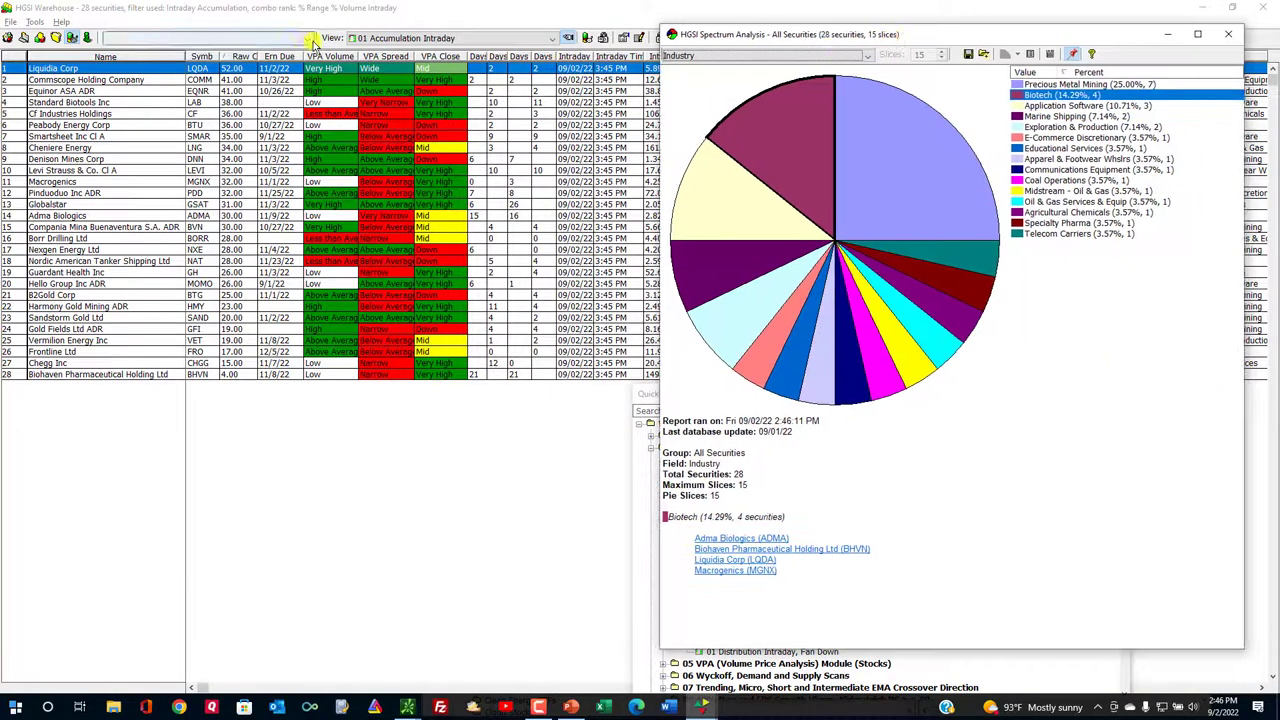
click(380, 40)
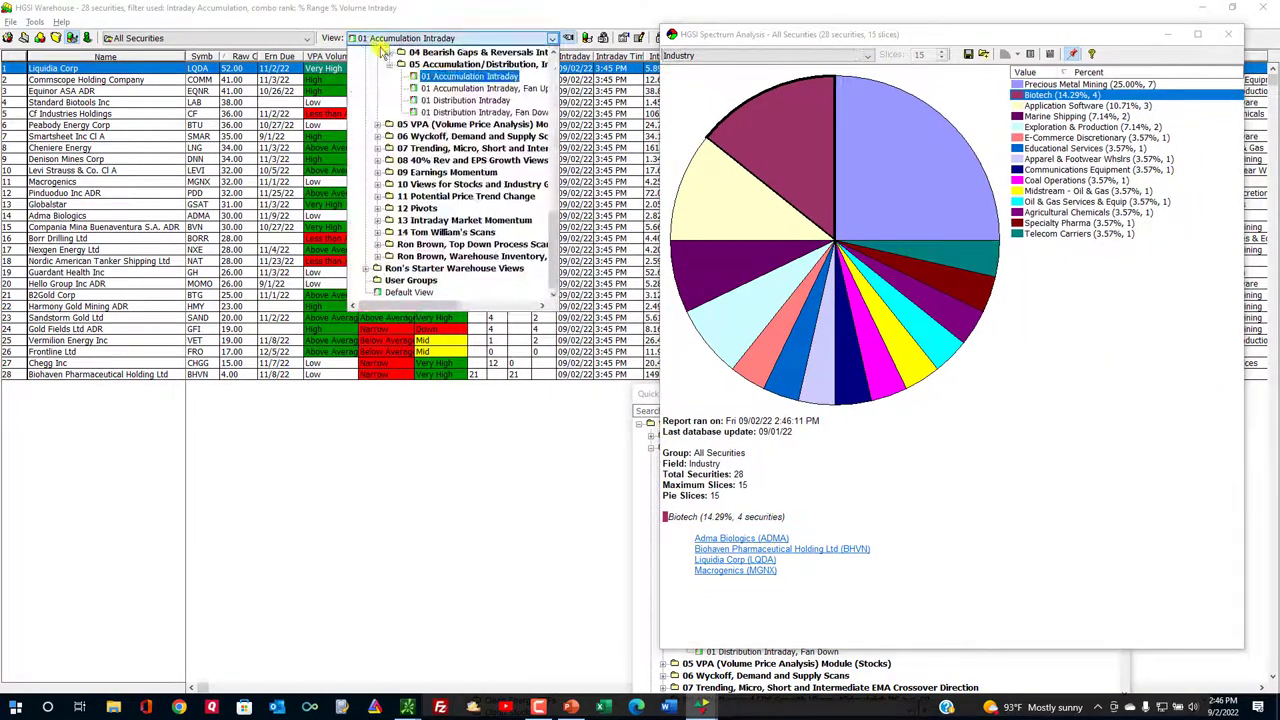
Step: Switch to the 01 Distribution Intraday view and list its Application Software securities
click(463, 102)
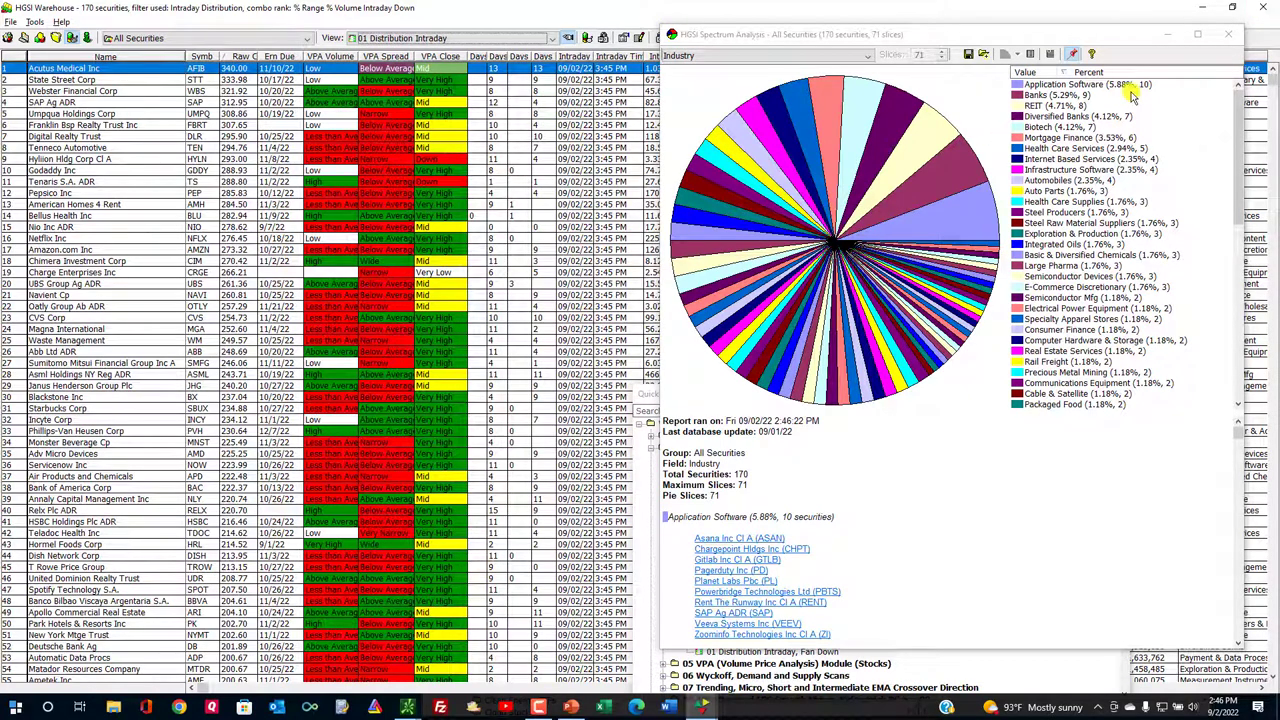
click(1084, 92)
click(1104, 86)
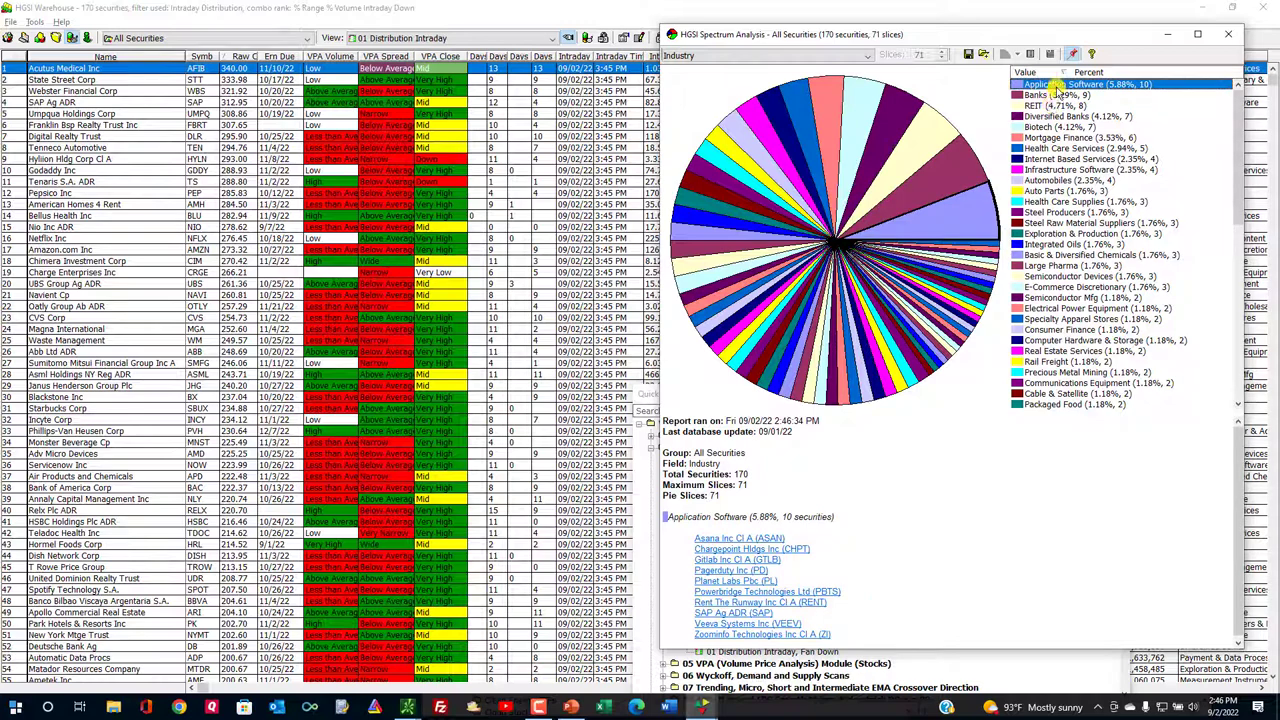
Step: Review the Banks, REIT and Biotech industry slices, then close Spectrum Analysis
click(1052, 95)
click(1055, 106)
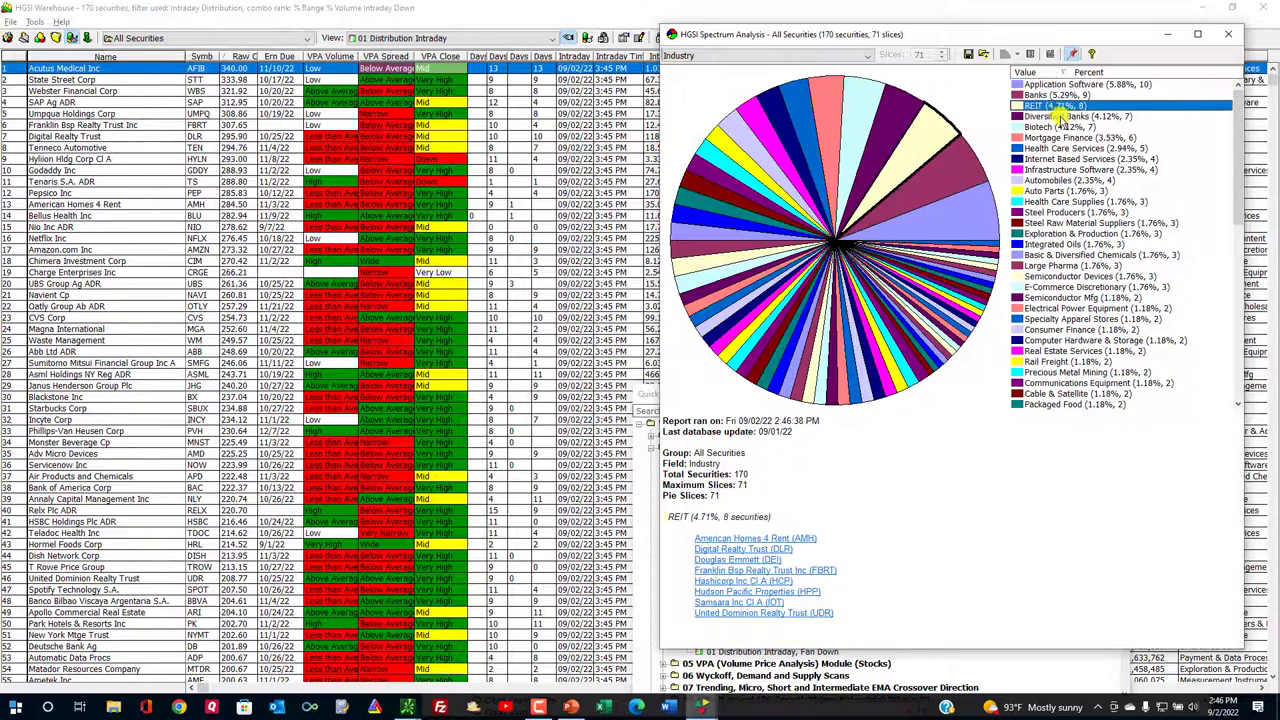
click(1041, 128)
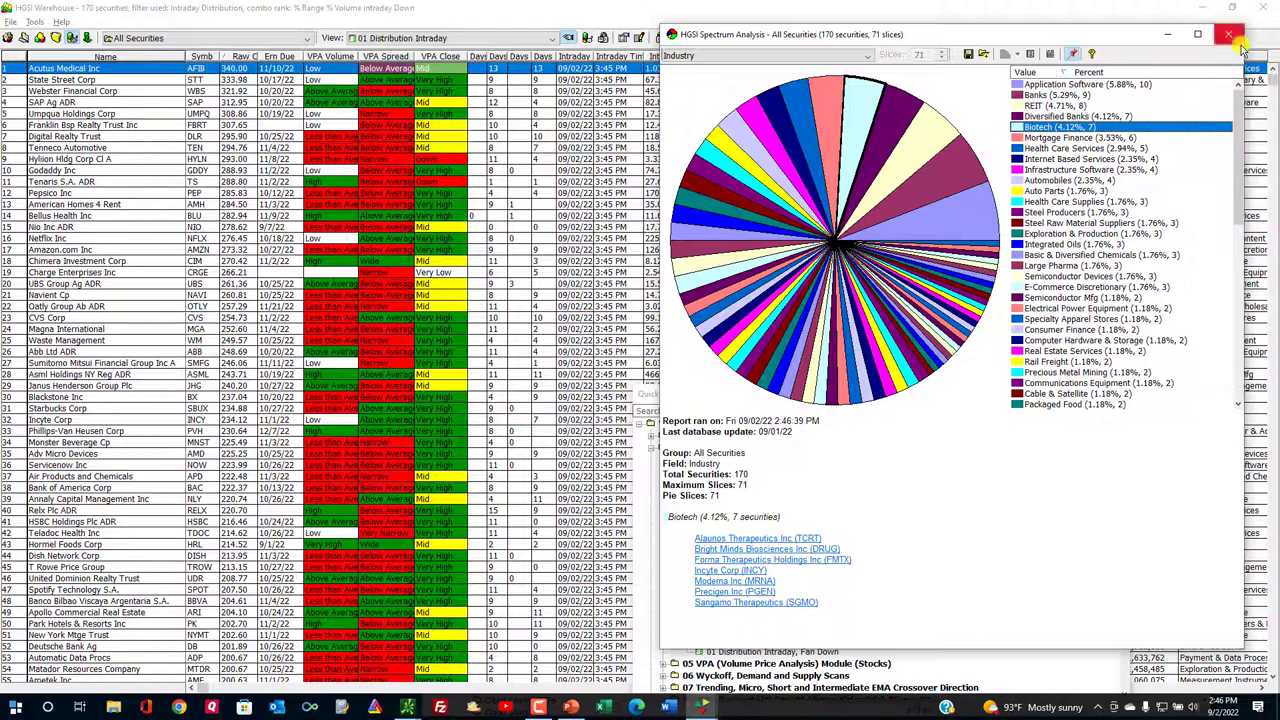
click(1230, 35)
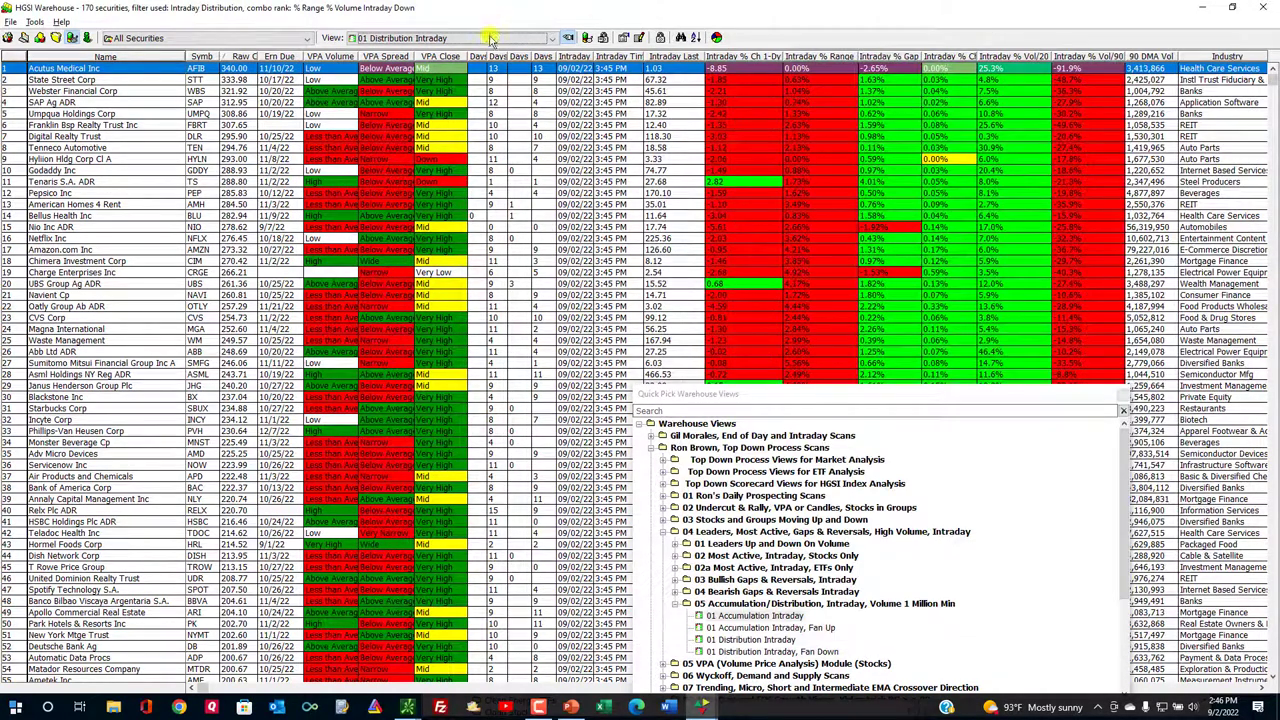
Step: Return to the 28-stock 01 Accumulation Intraday view and close the Quick Pick Warehouse Views panel
click(488, 38)
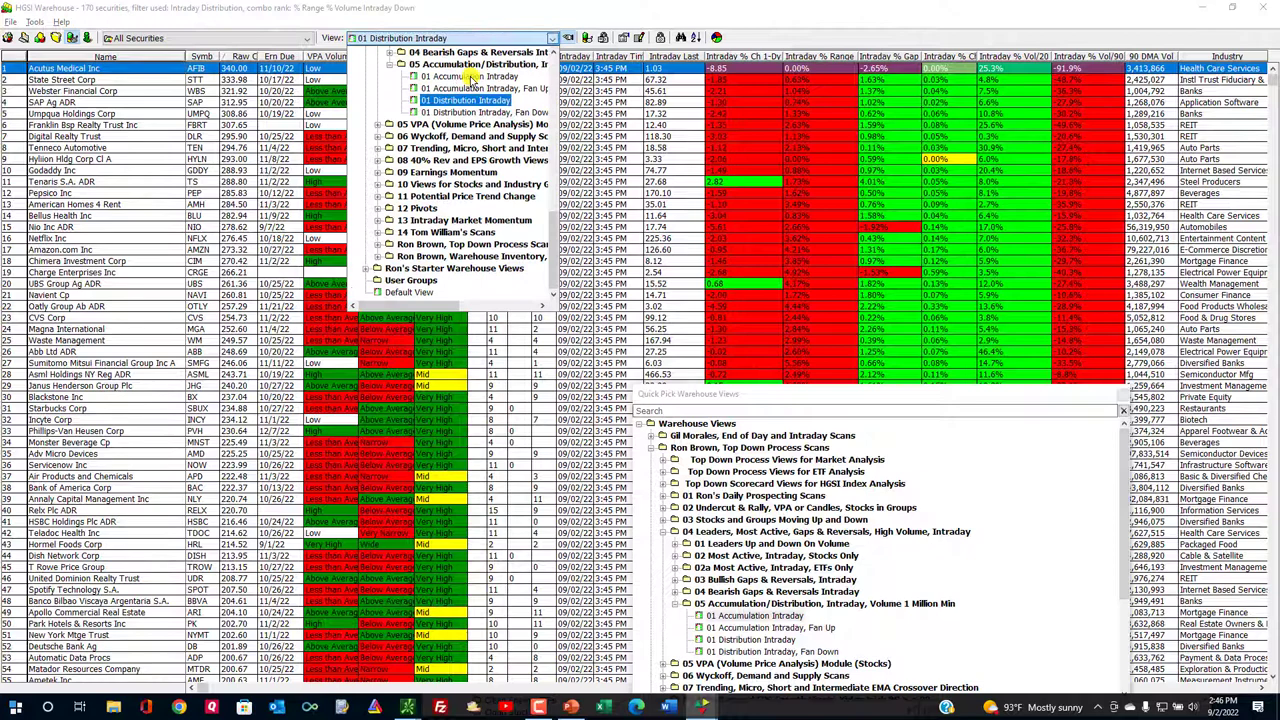
click(471, 77)
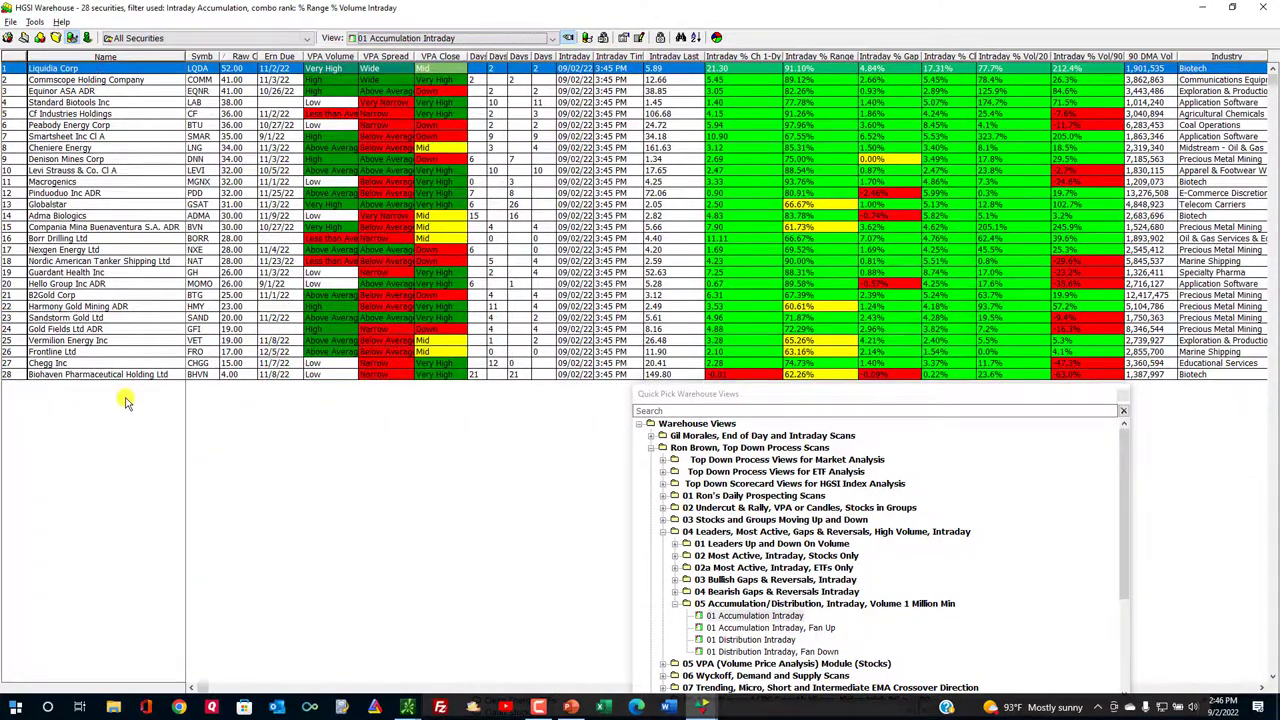
drag(1083, 397, 1123, 359)
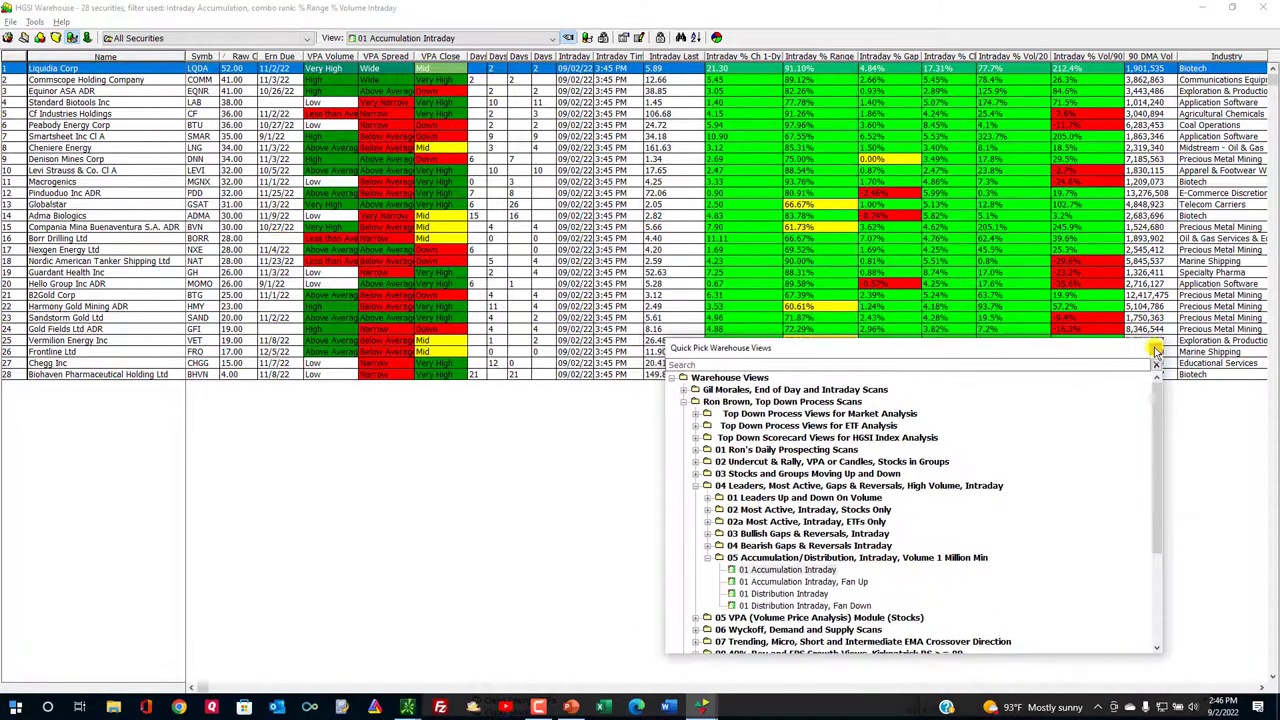
click(1156, 362)
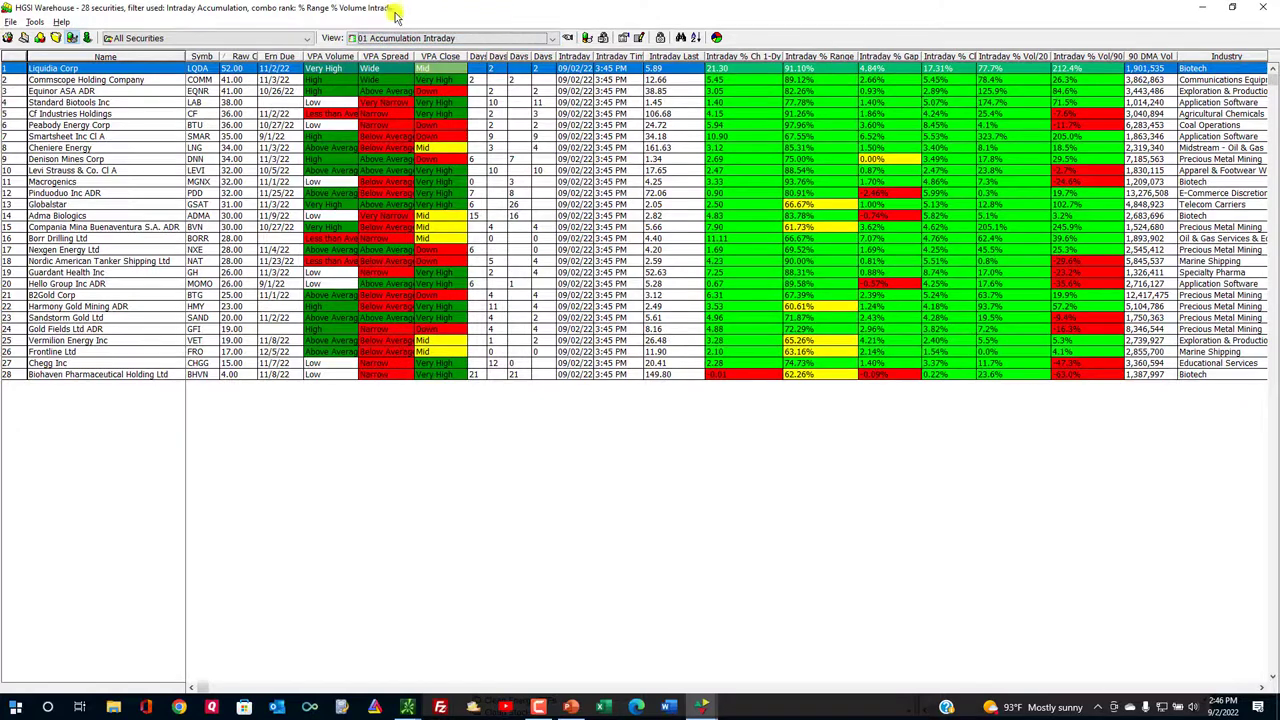
Step: Rank the 28 stocks by 14-week Wilder RSI and open top-ranked Globalstar's daily chart
click(56, 38)
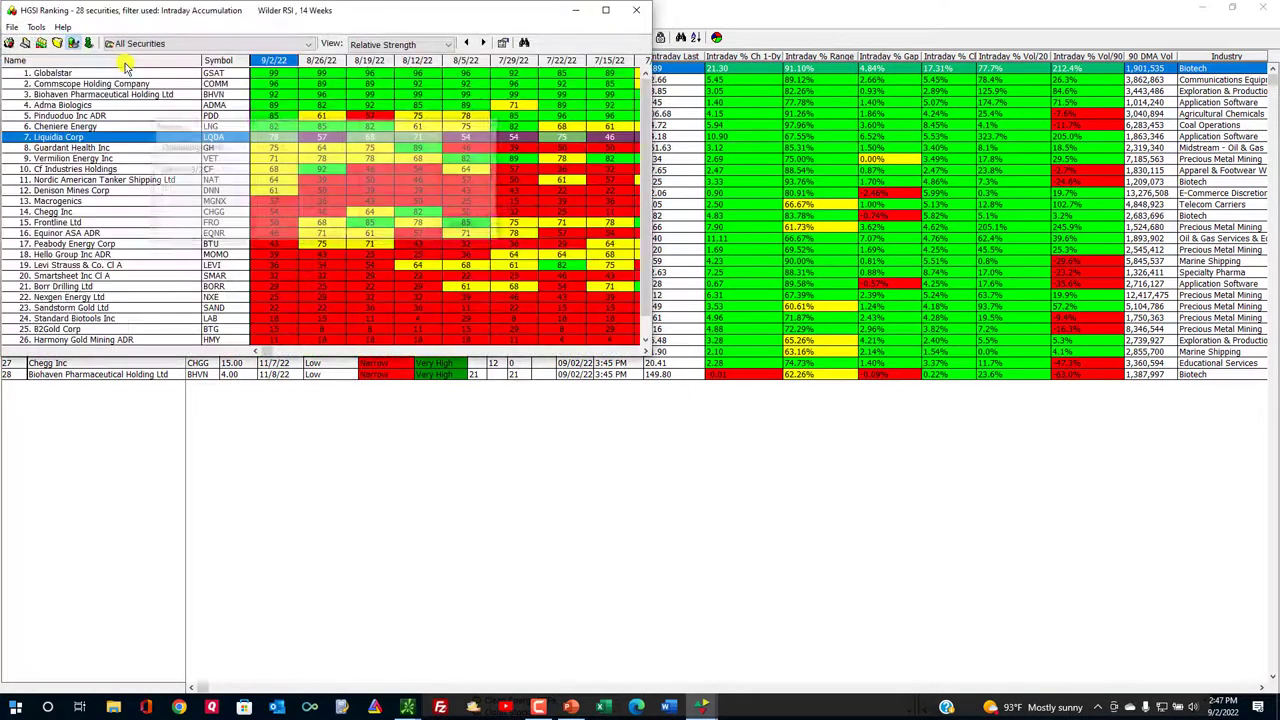
click(505, 43)
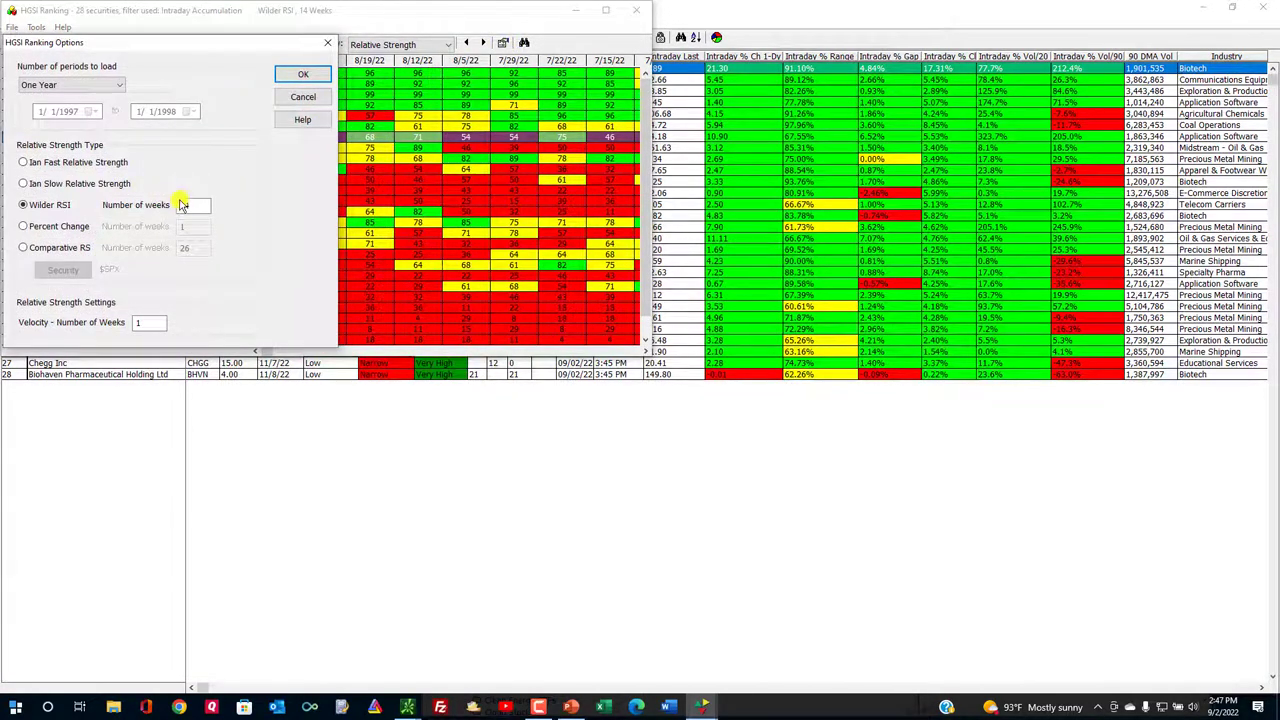
click(327, 43)
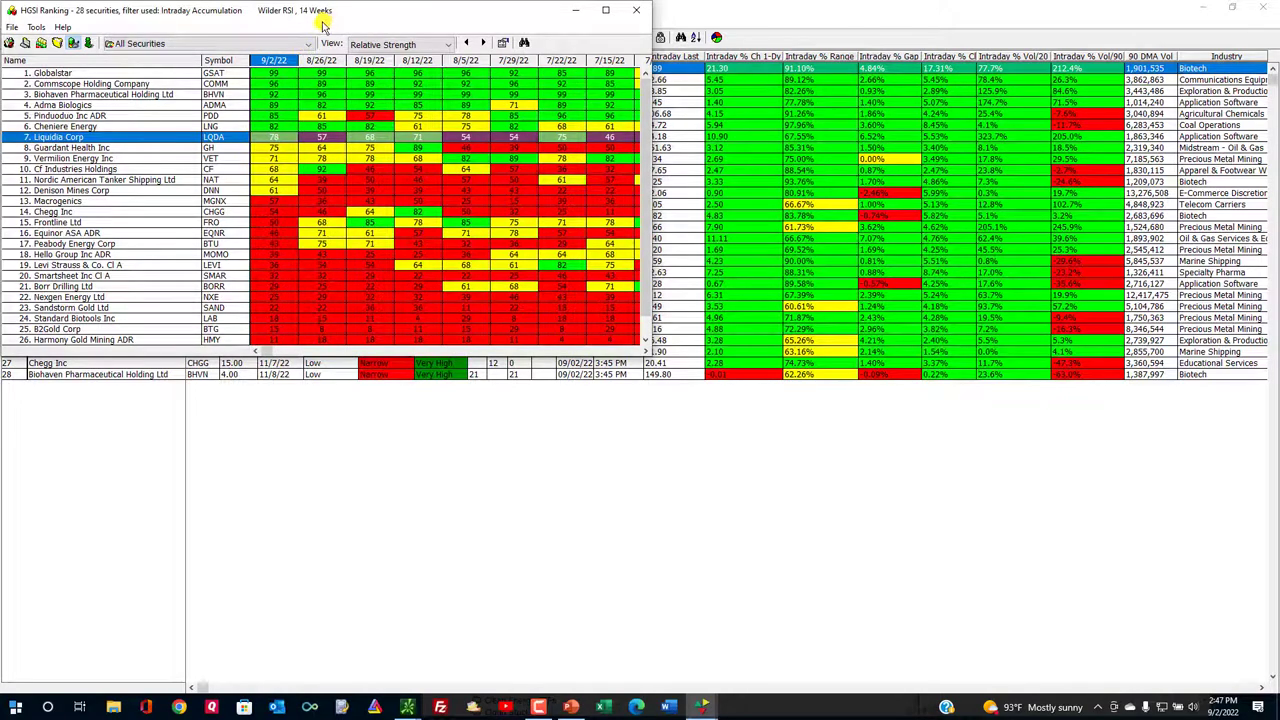
double_click(292, 75)
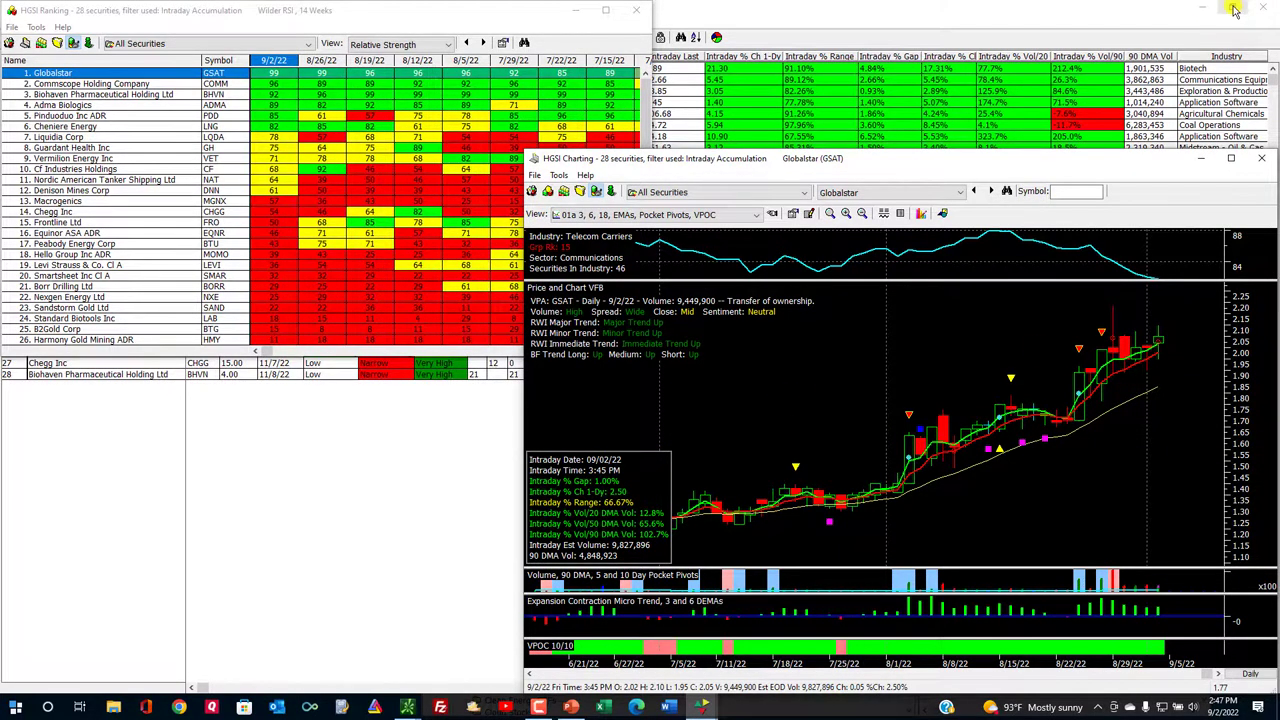
Step: Add a weekly Globalstar chart, then chart Commscope and Biohaven from the RSI ranking
click(1234, 10)
click(388, 420)
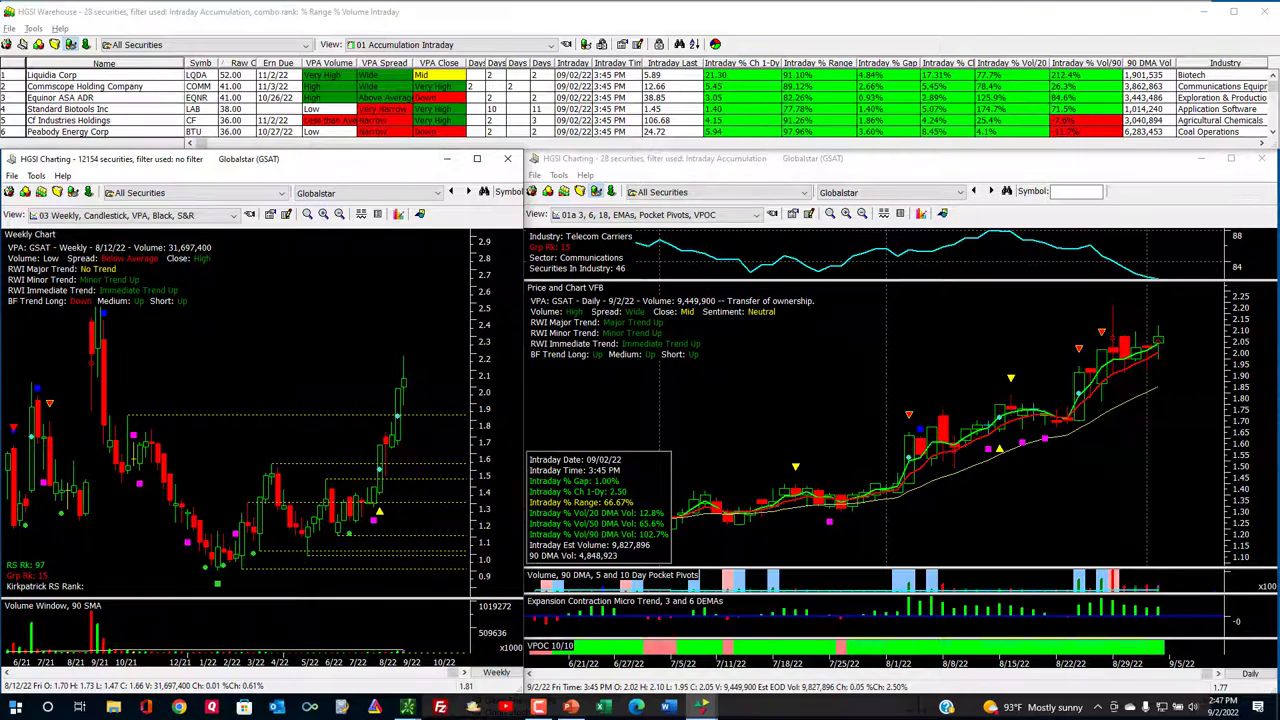
click(42, 45)
click(58, 84)
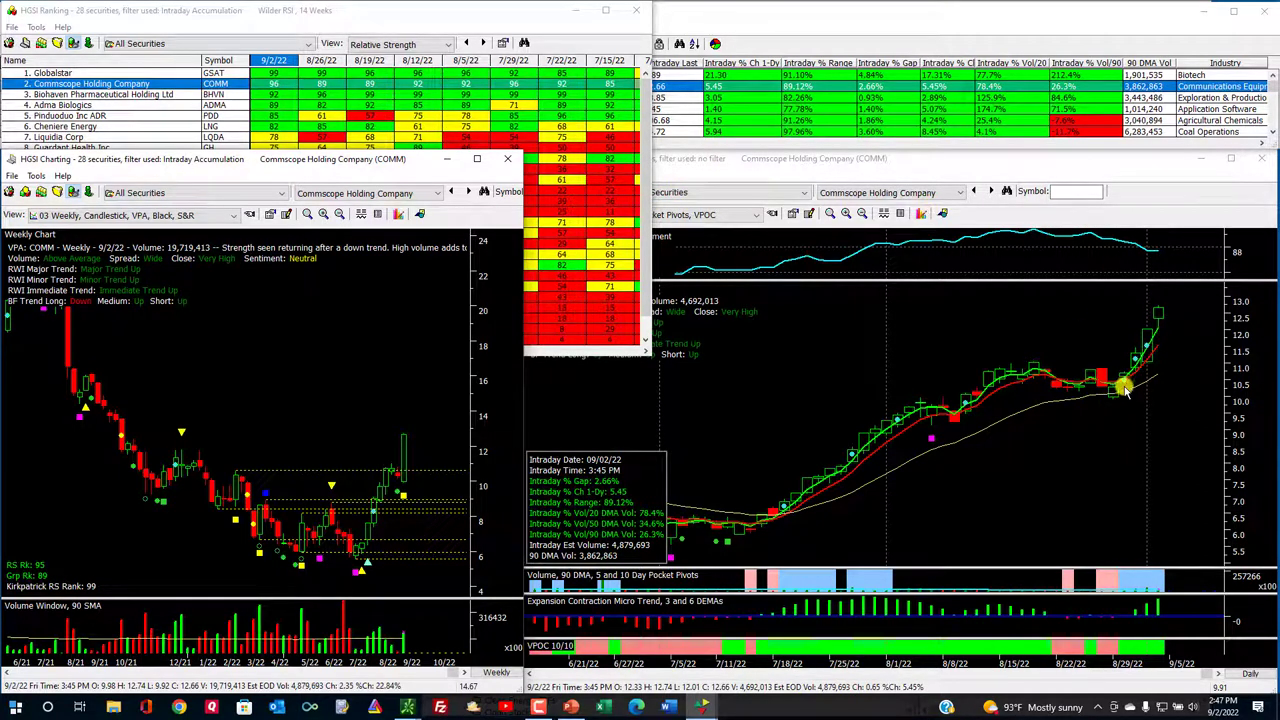
click(914, 157)
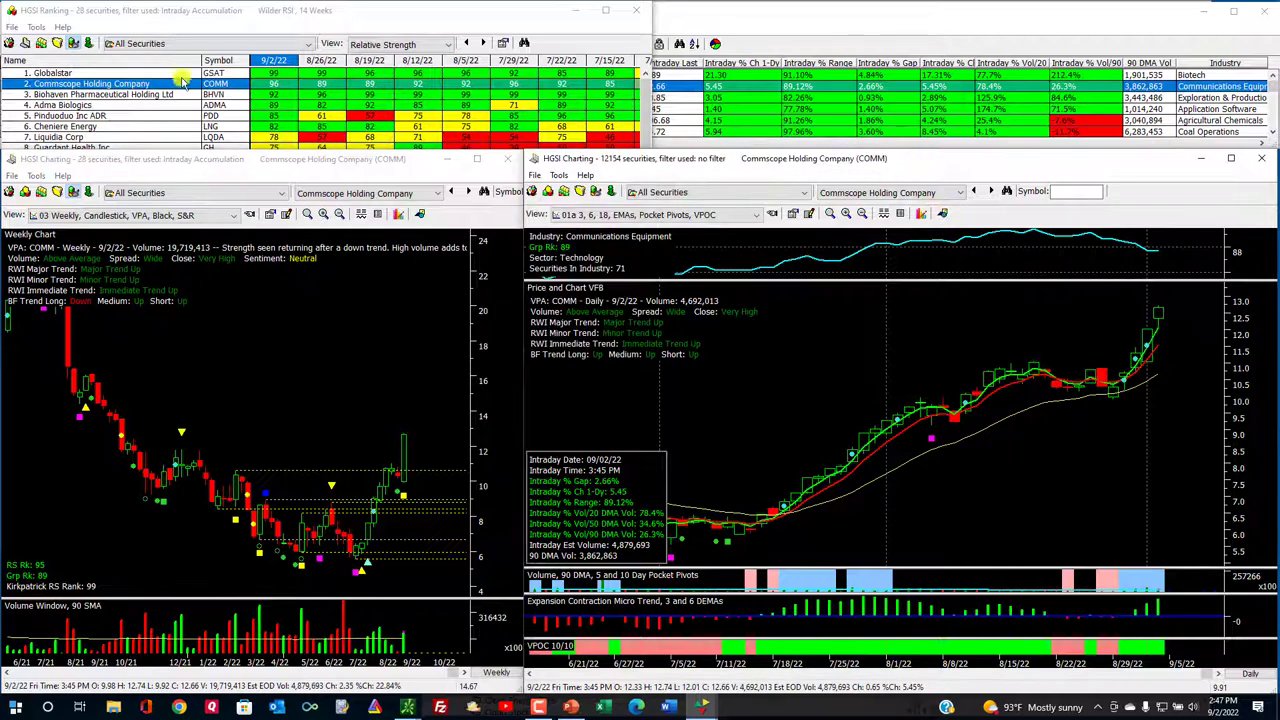
click(123, 96)
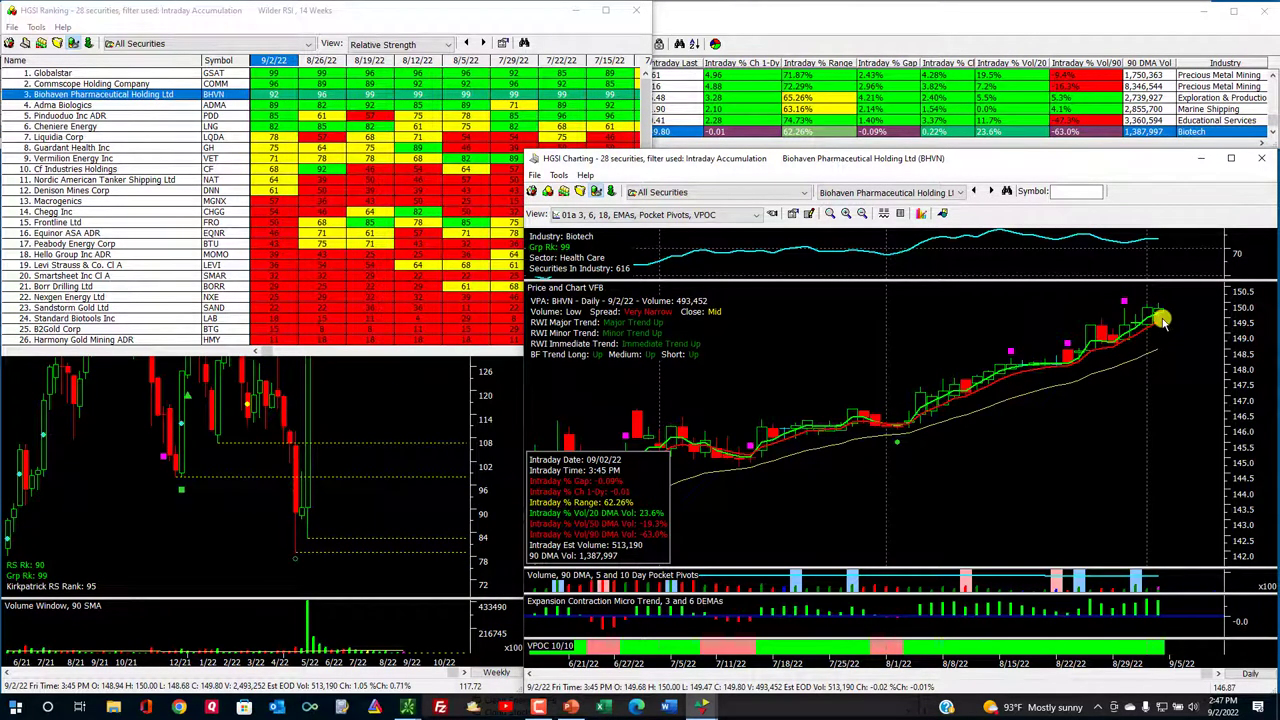
Step: Chart lowest-ranked Gold Fields Ltd ADR, then reselect Biohaven in the ranking
scroll(97, 328, down, 1)
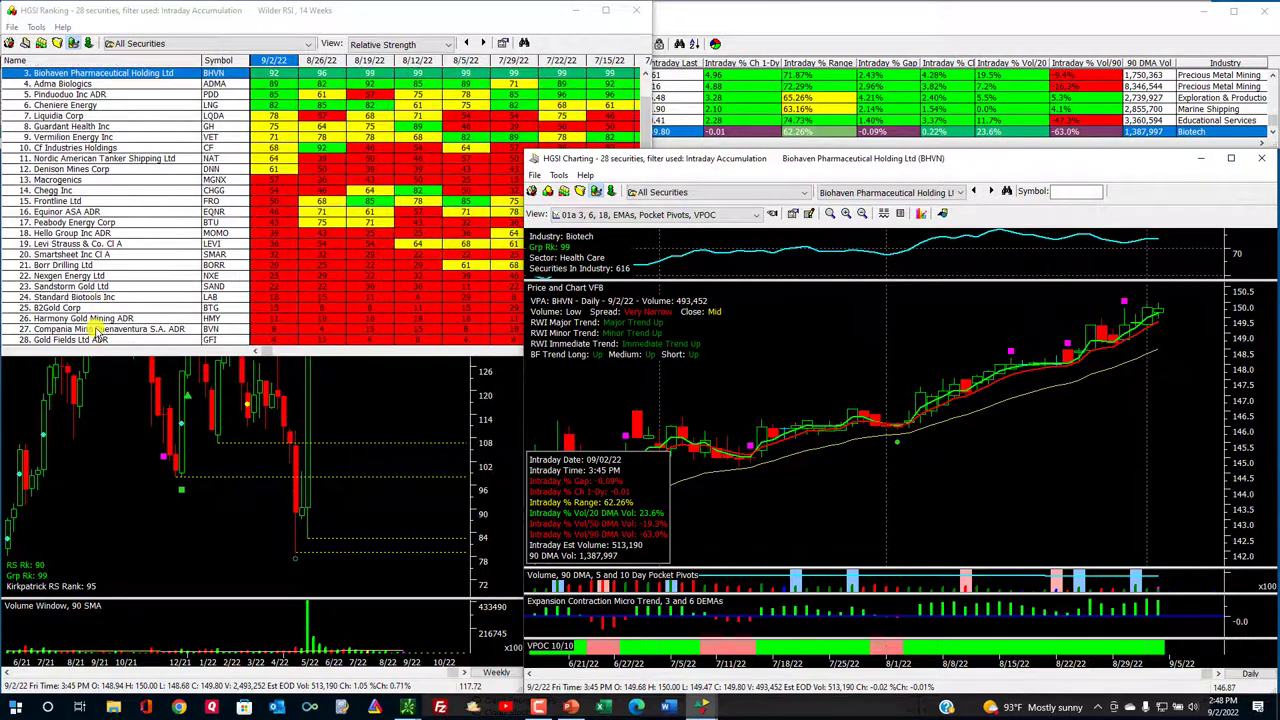
click(97, 340)
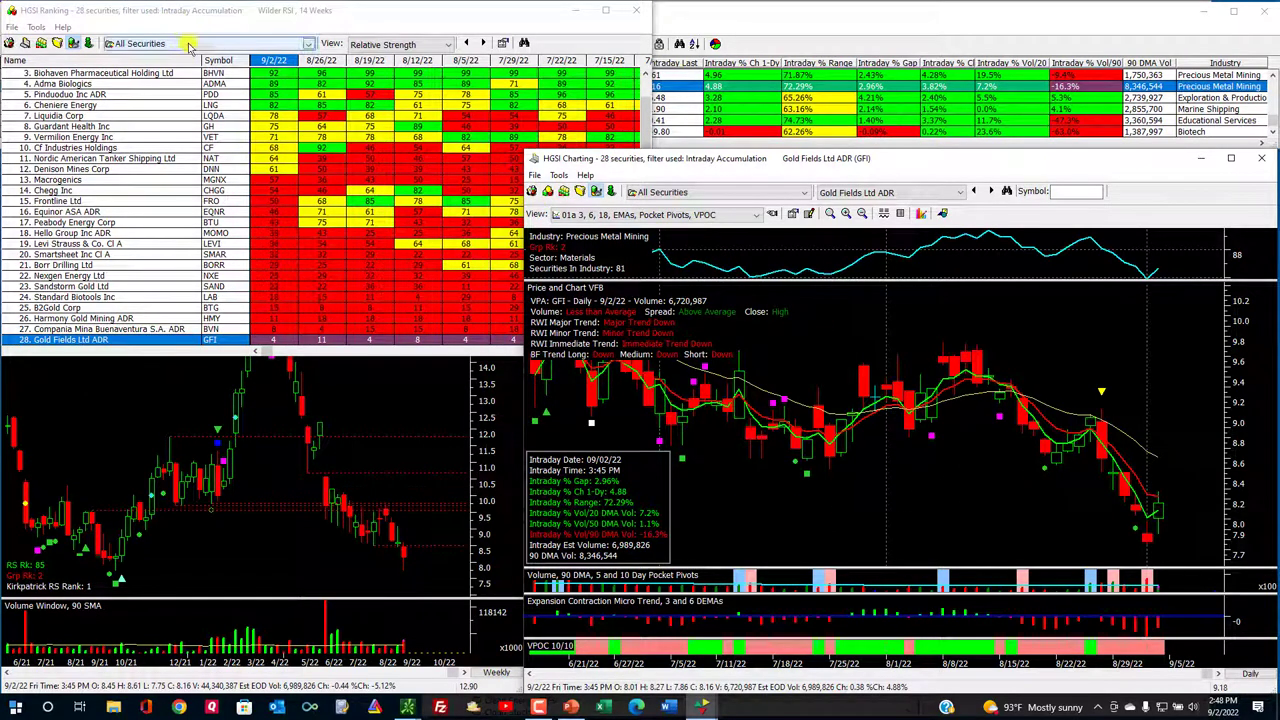
click(185, 75)
Step: Chart top-ranked Pinduoduo, Adma Biologics, Globalstar and Chegg in turn
scroll(140, 95, up, 1)
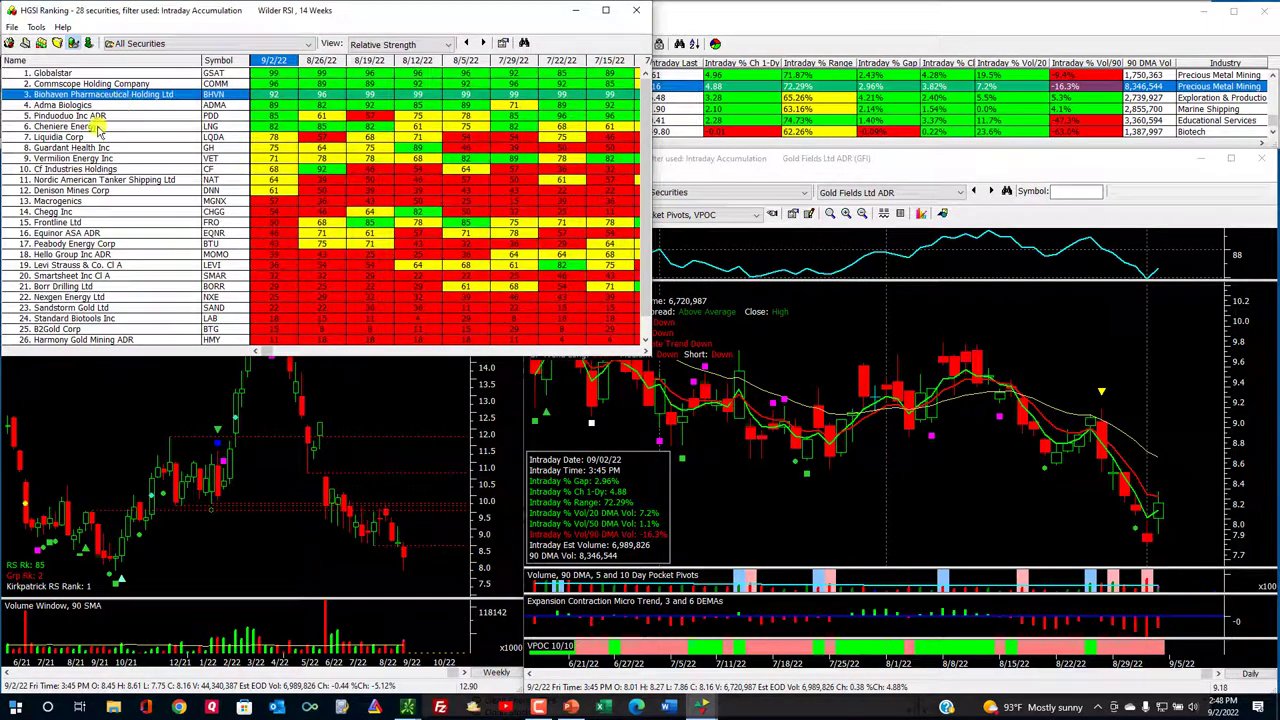
click(95, 117)
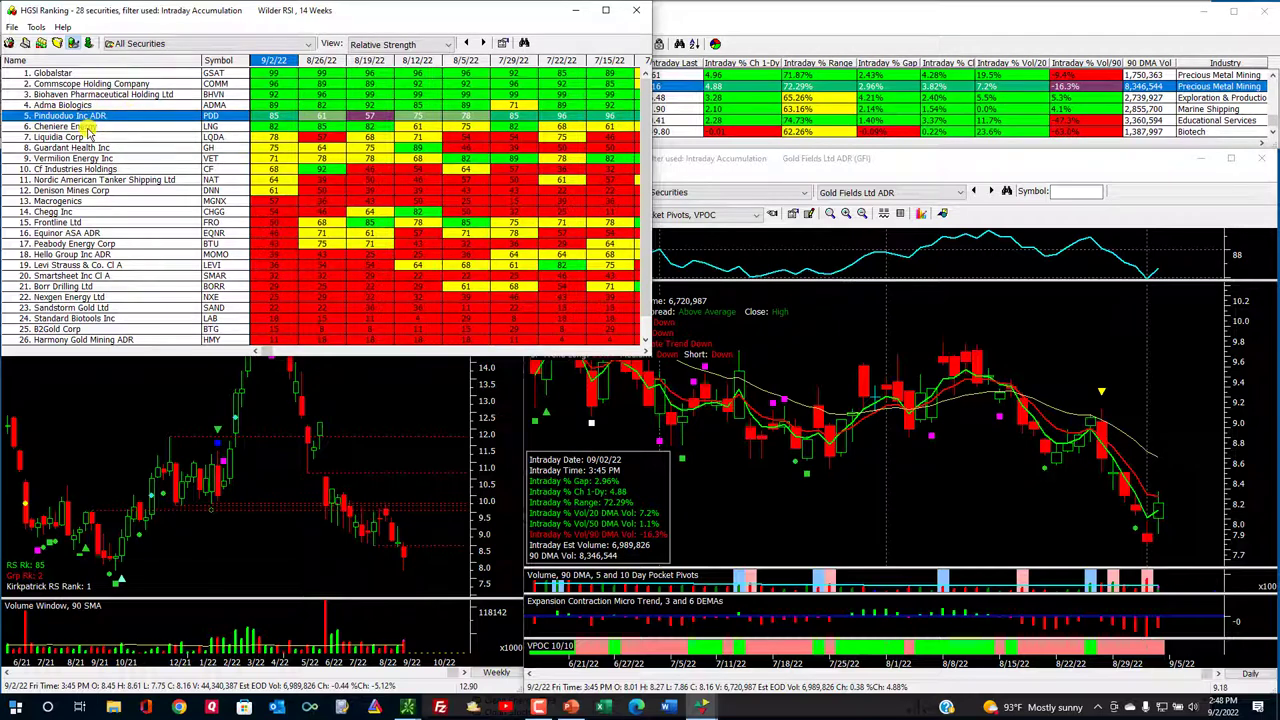
click(80, 105)
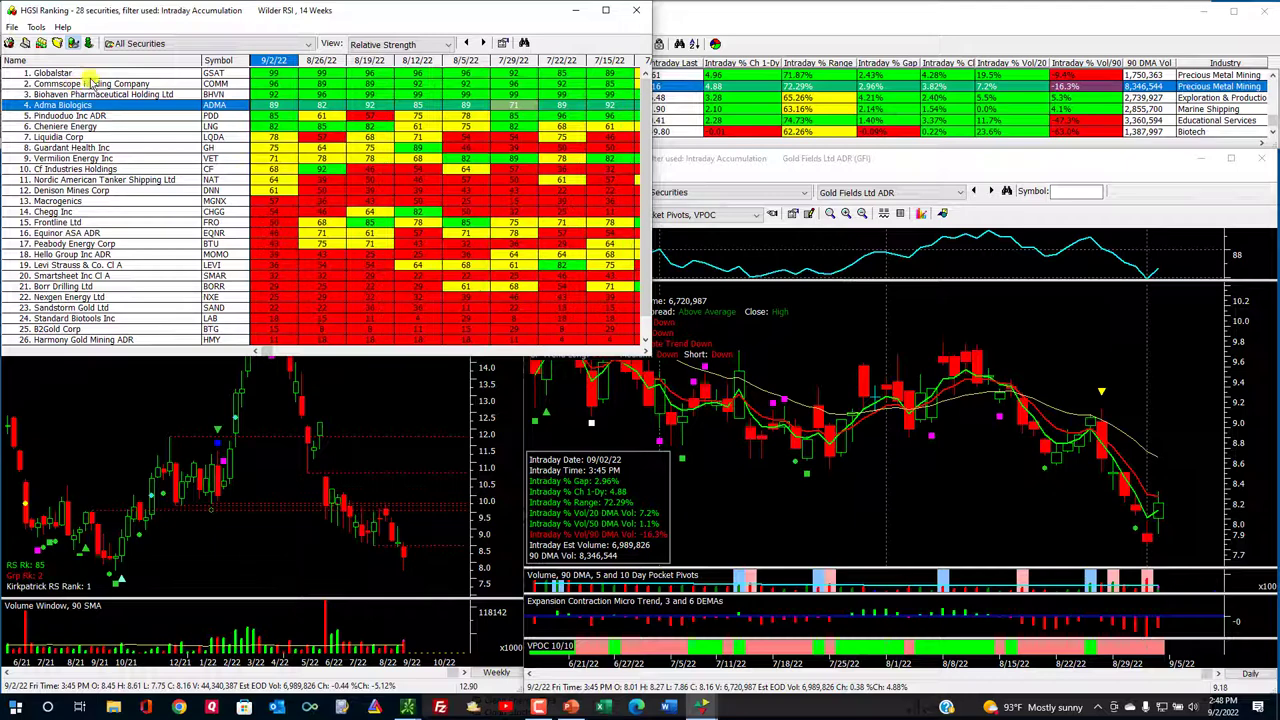
click(66, 73)
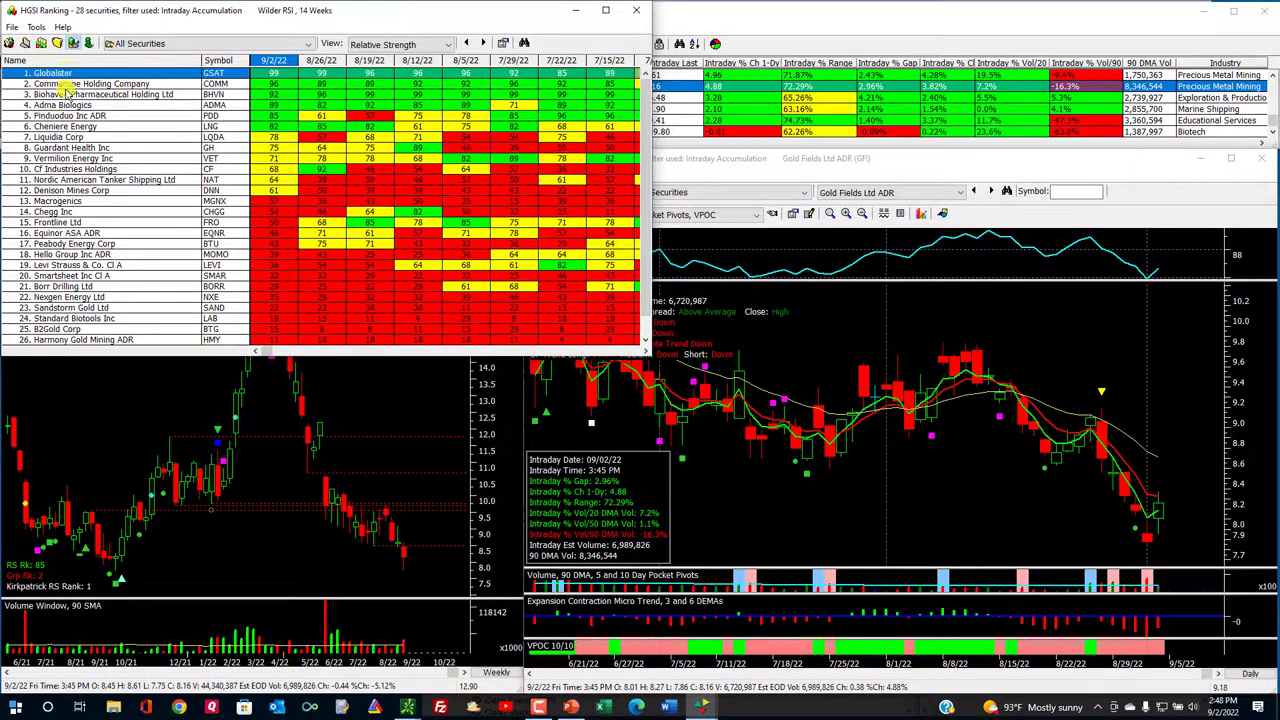
click(58, 212)
Step: Chart Frontline Ltd (FRO), 15th in the Wilder RSI ranking
click(58, 222)
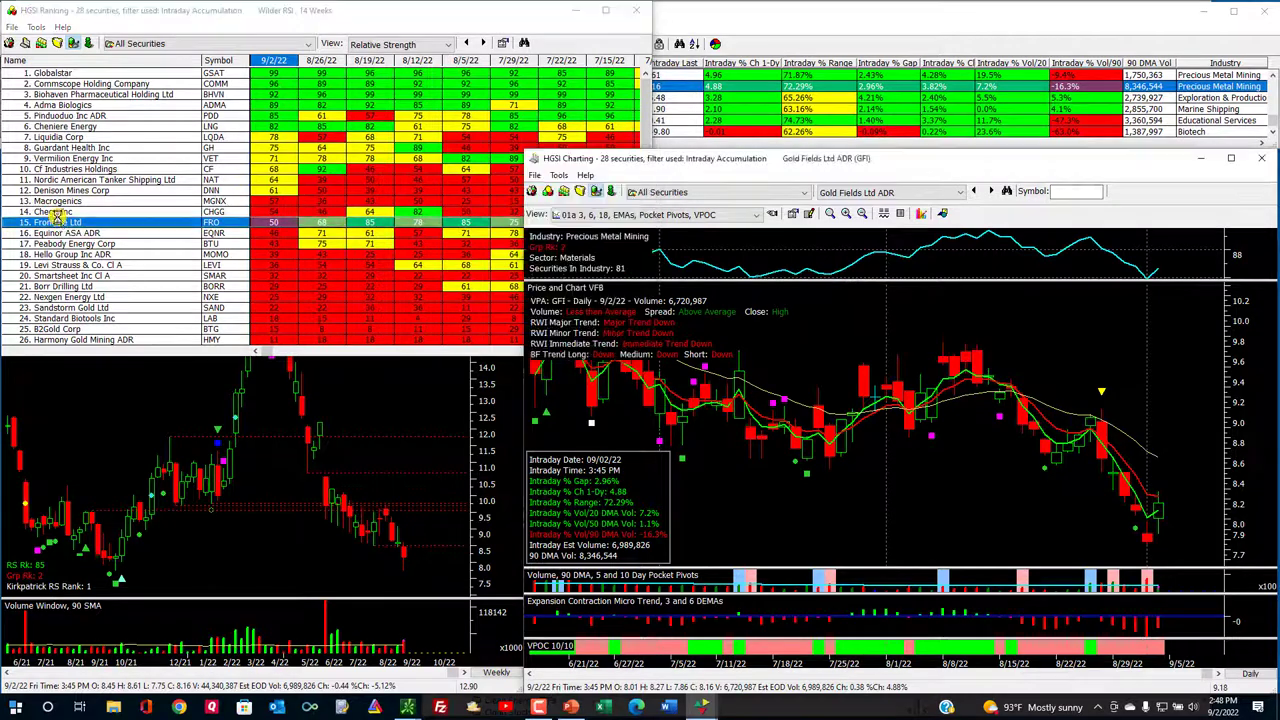